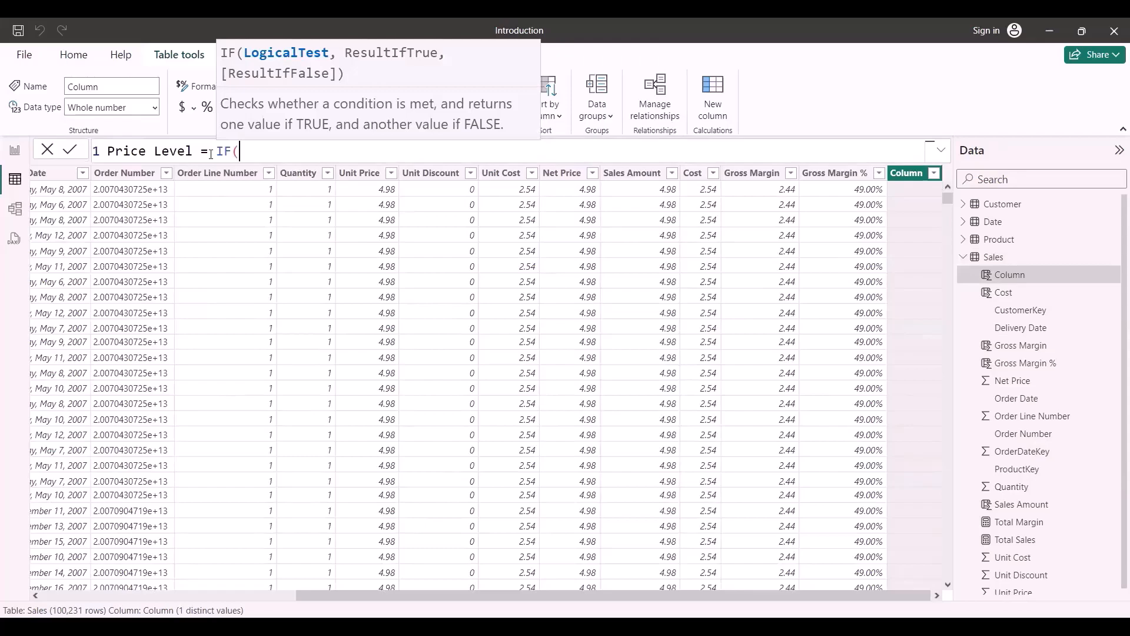
- Complete the Price Level column formula as IF(Sales[Net Price]>100,"Expensive","Cheap") and commit it
type("net pr")
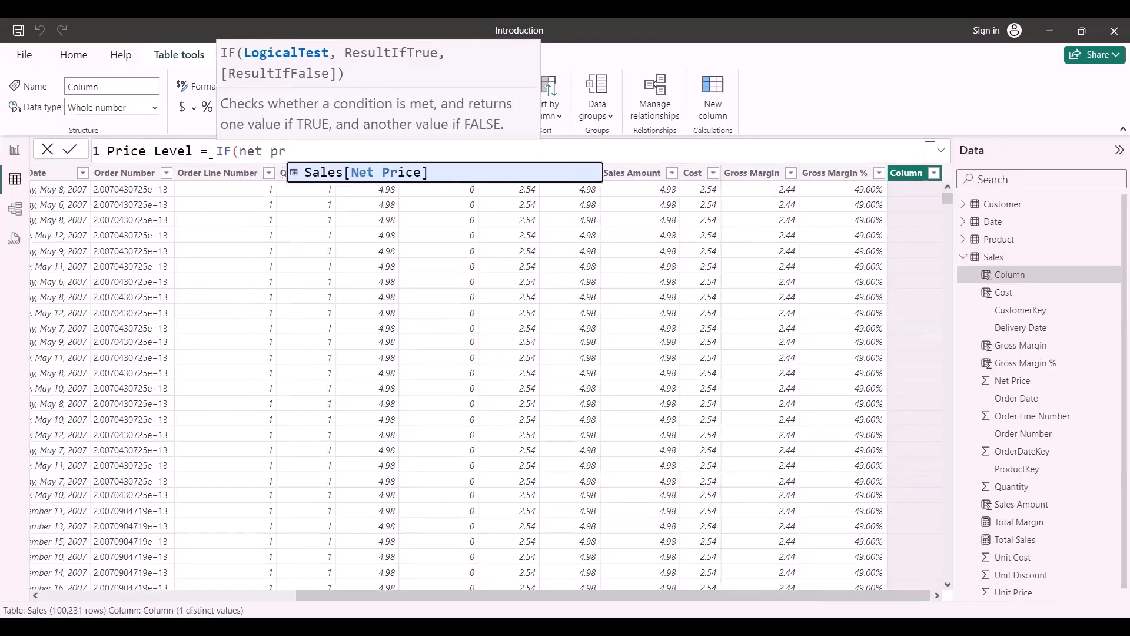
key("Tab")
type(">")
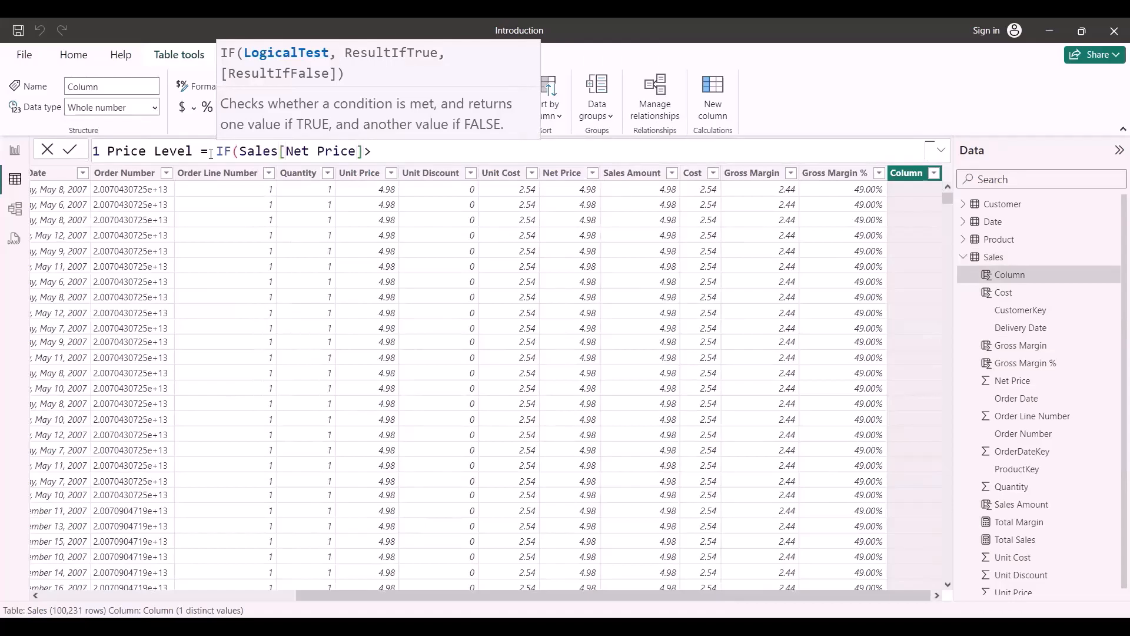
type("100,")
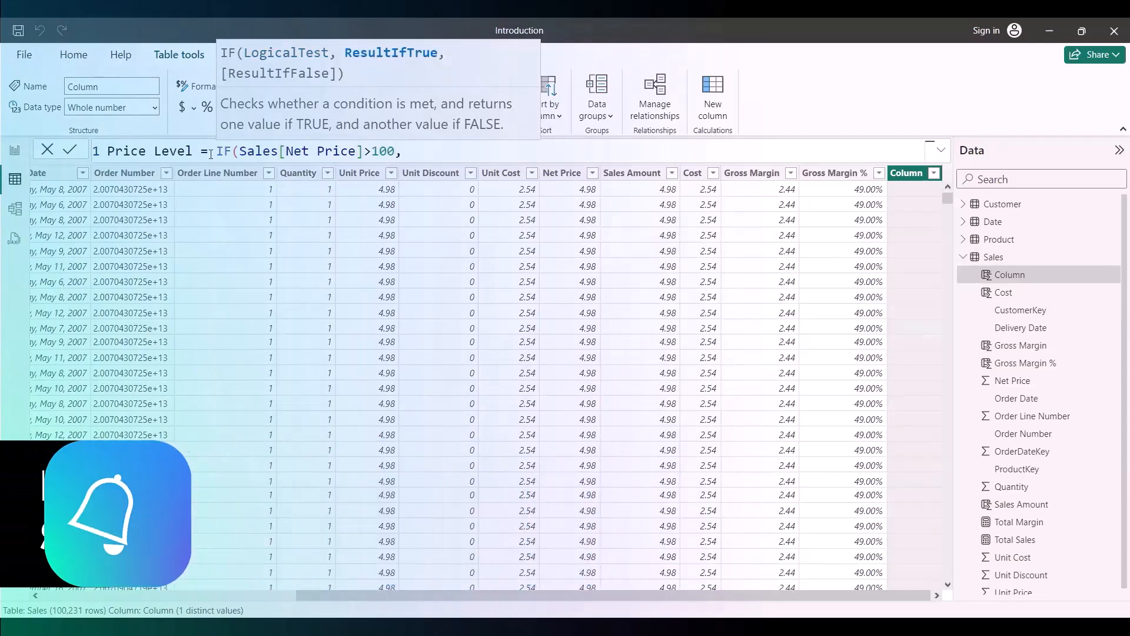
type("\"E")
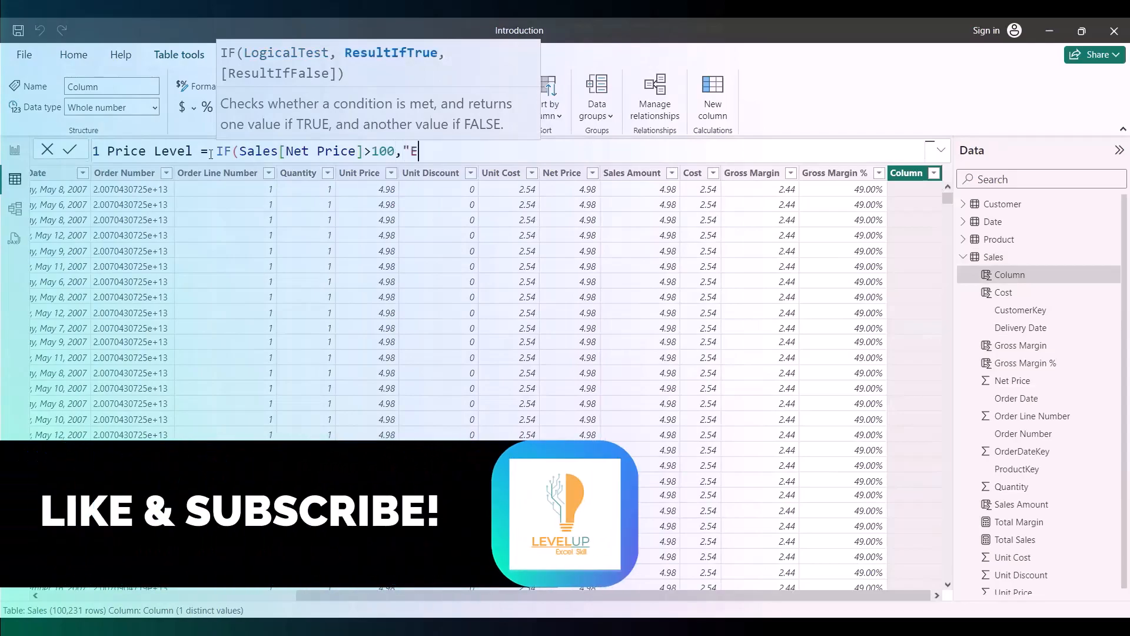
type("xpensiv")
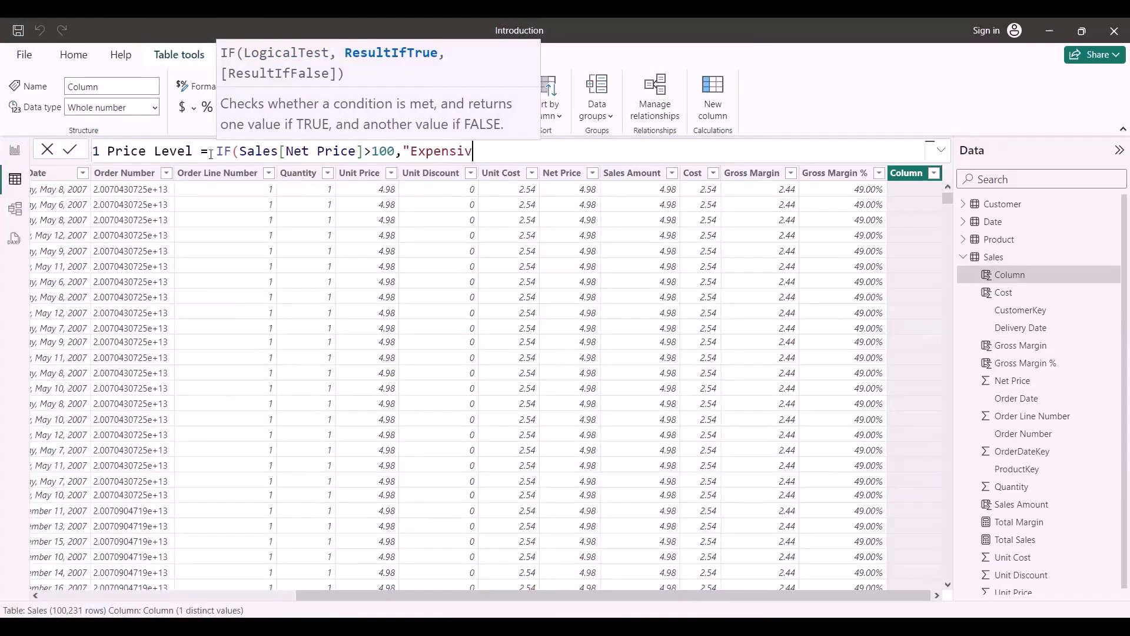
type("e\",\"Chea")
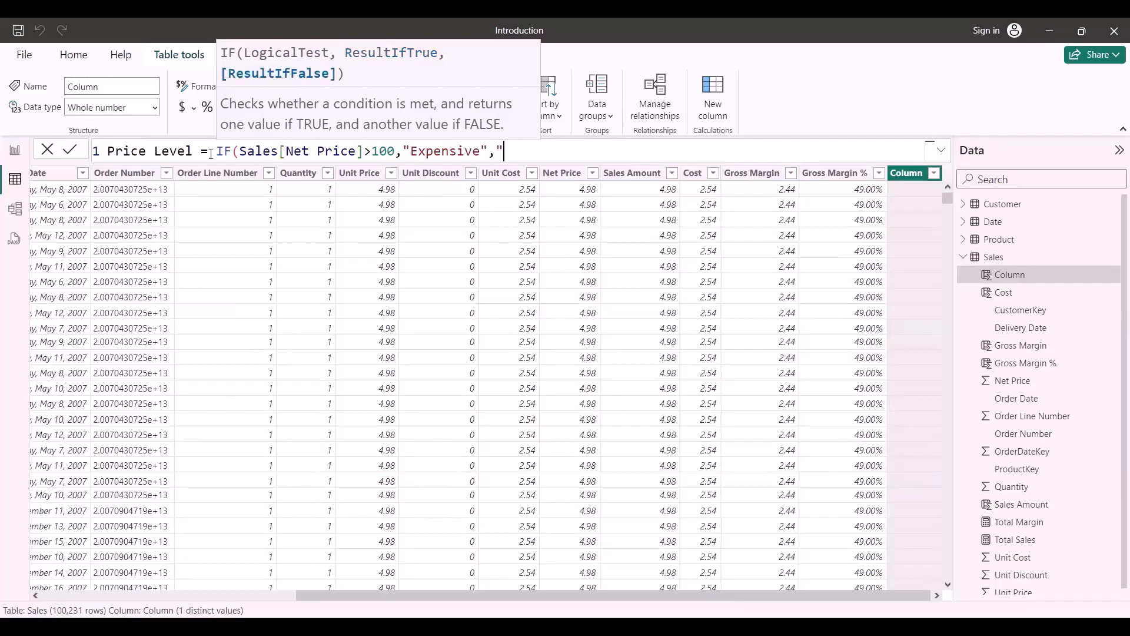
type("p\")")
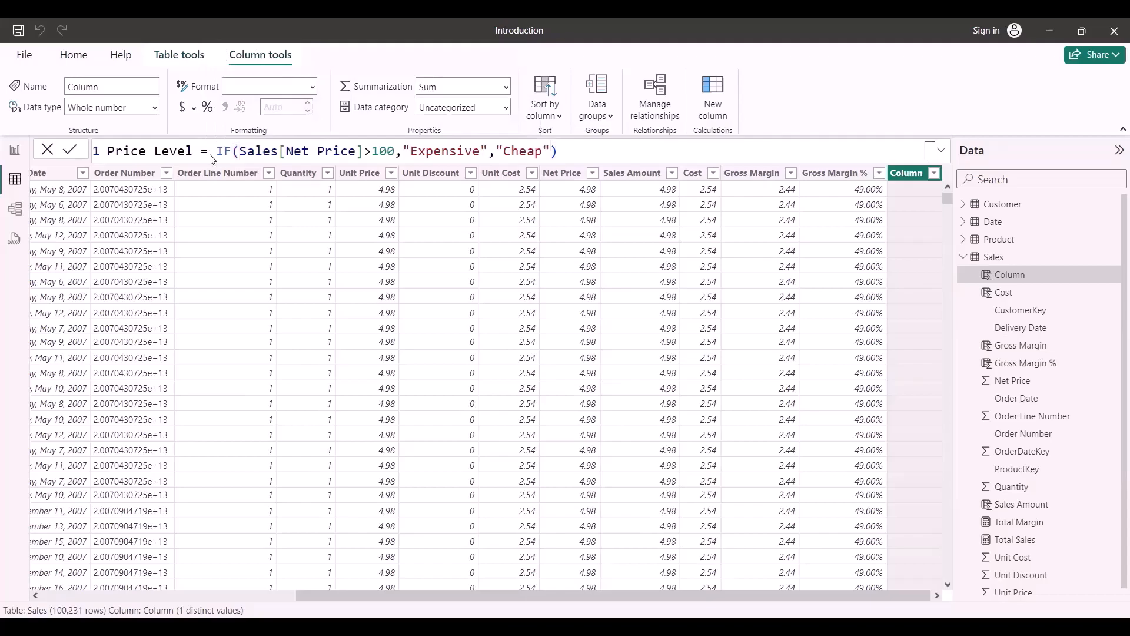
key("Return")
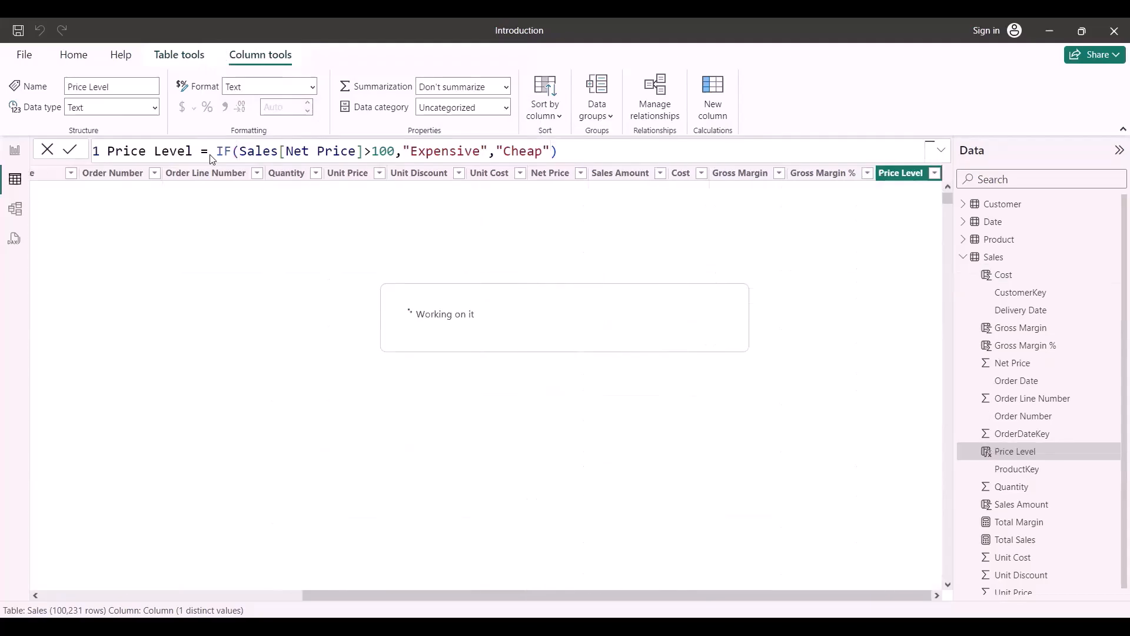
- In the report's matrix, replace Category with Price Level as the row field and shrink the visual
left_click(15, 149)
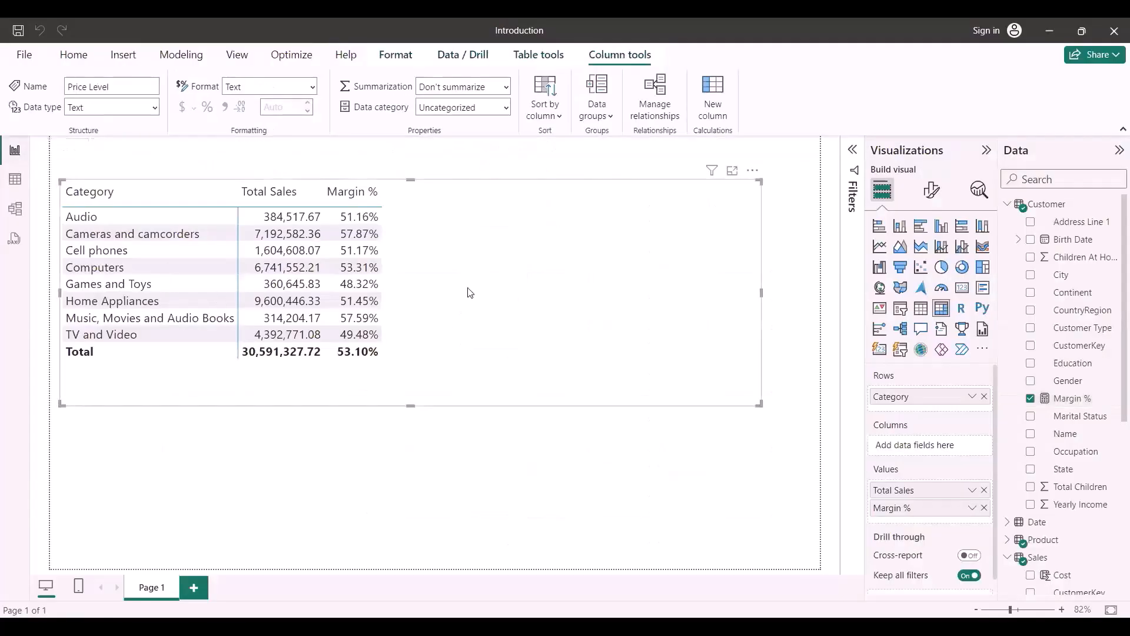
left_click(984, 396)
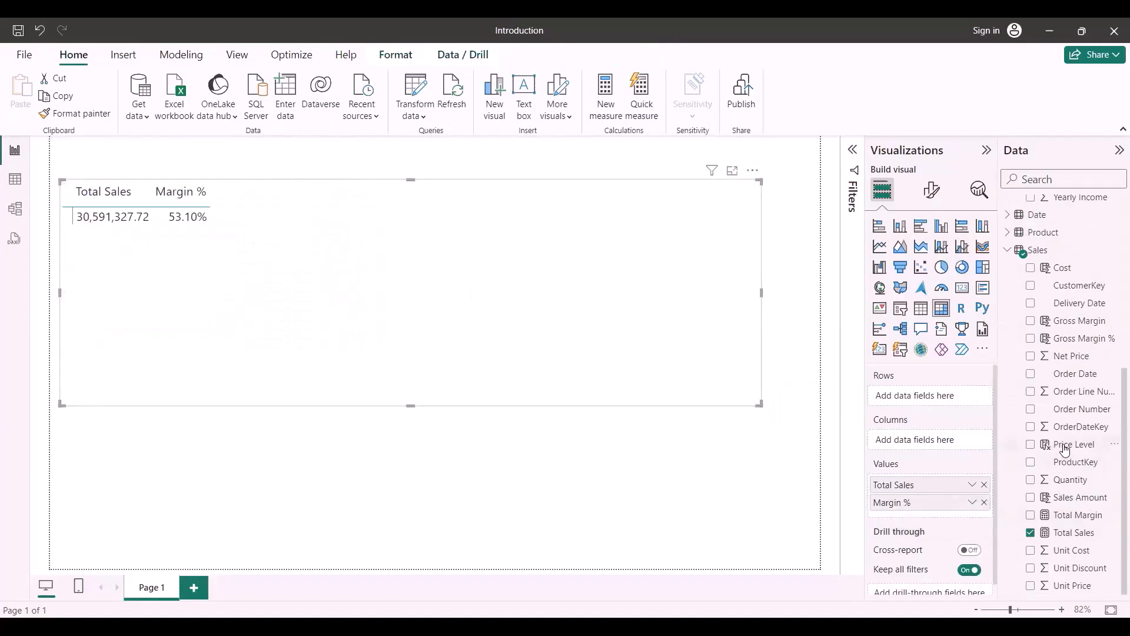
left_click_drag(1065, 450, 939, 398)
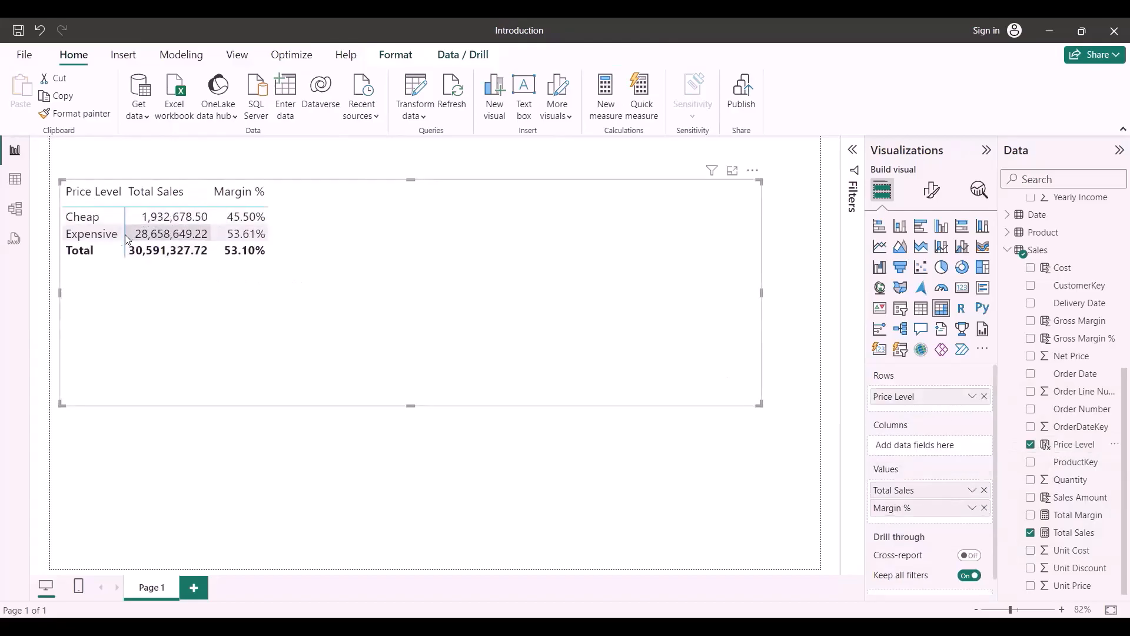
left_click_drag(759, 405, 643, 300)
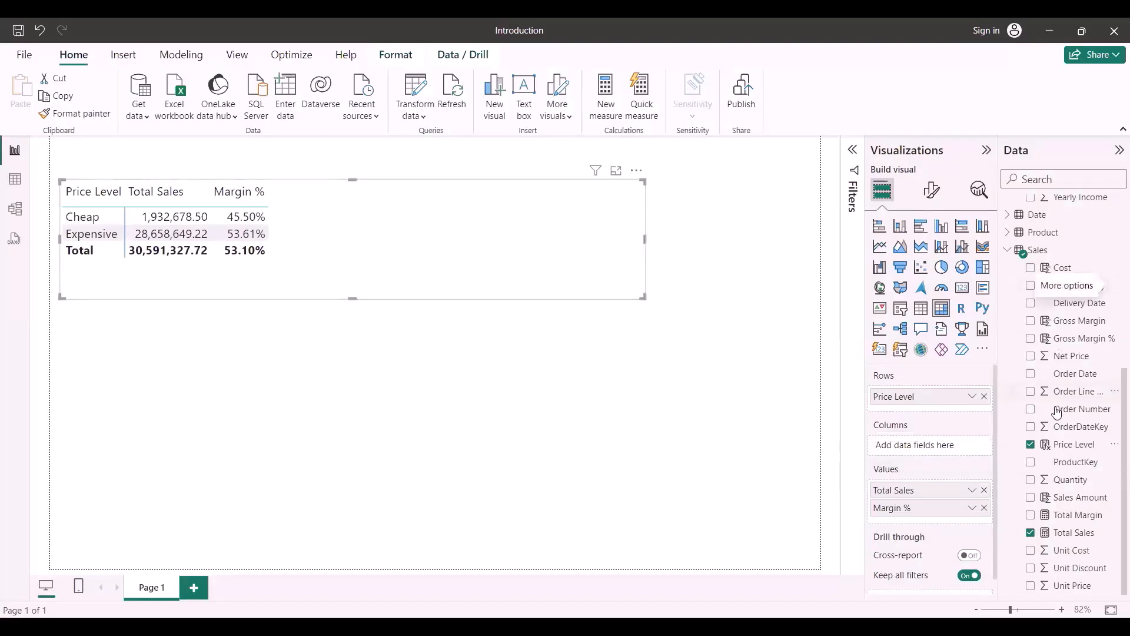
- Review the Total Sales formula, then write a new measure in the Sales table as Total Cost = SUM(Sales[Cost])
left_click(1080, 536)
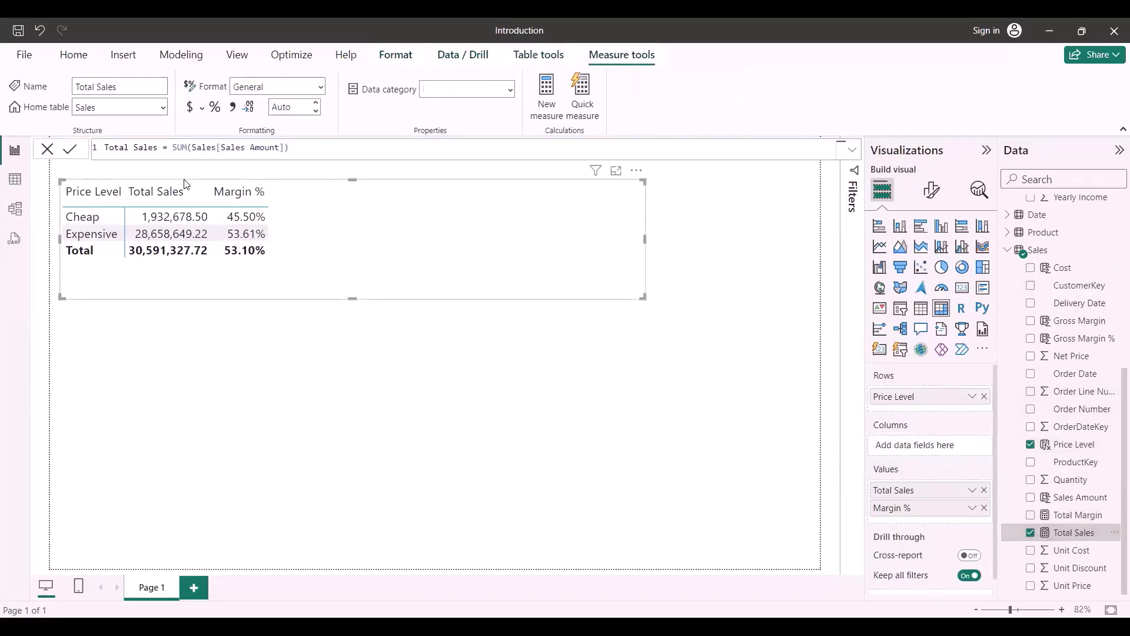
scroll(233, 152, "up", 3, "ctrl")
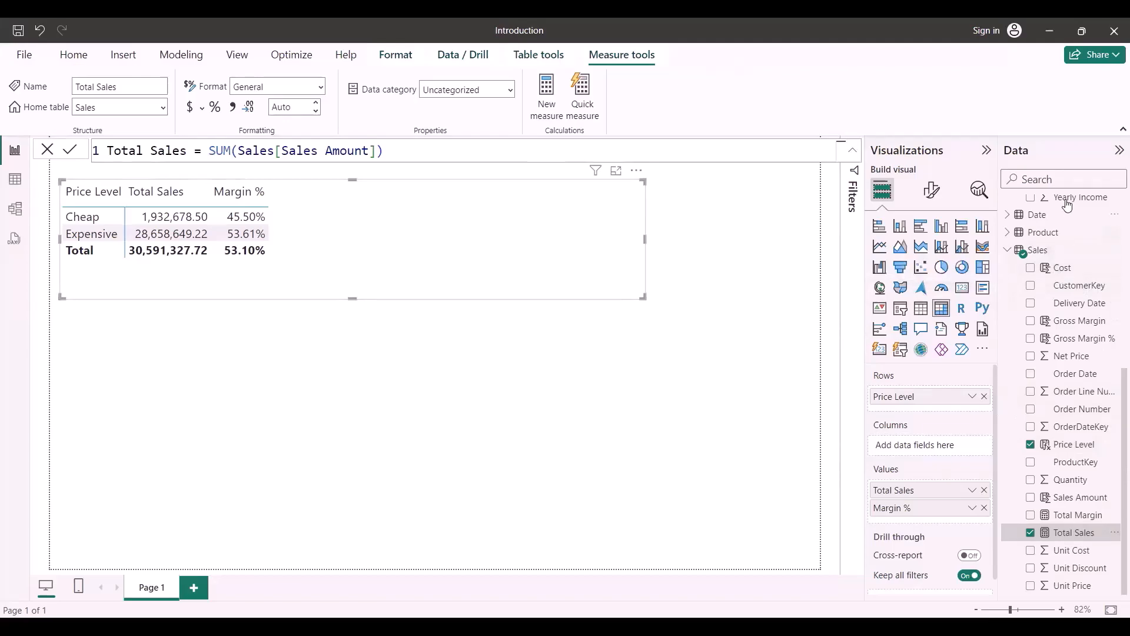
left_click(547, 94)
type("Total ")
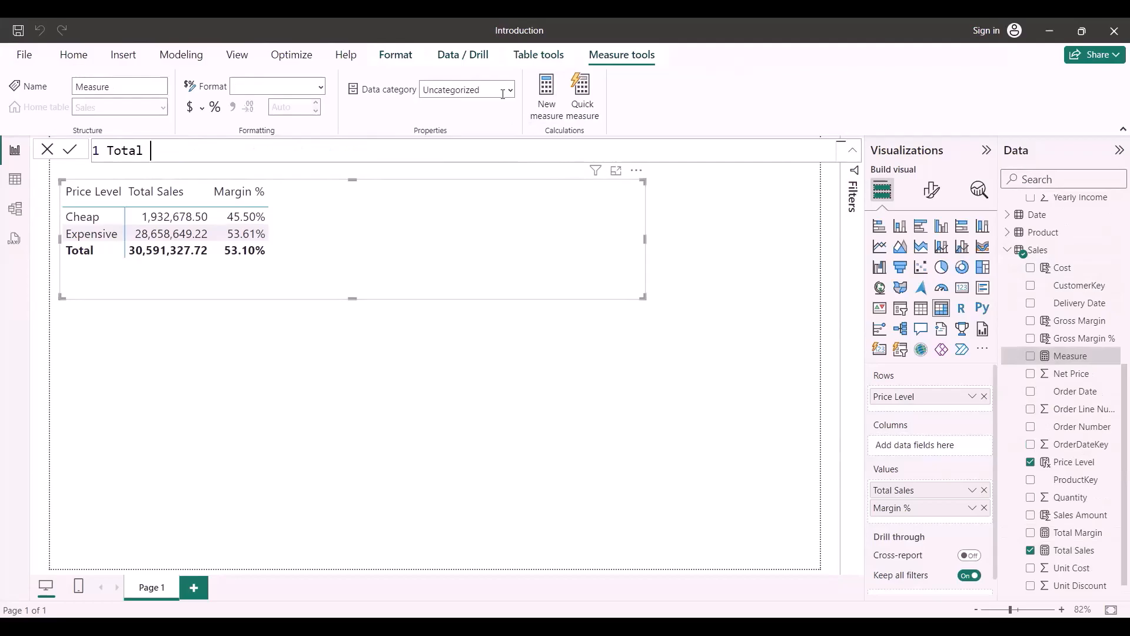
type("Cost = sum")
key("Tab")
type("cost")
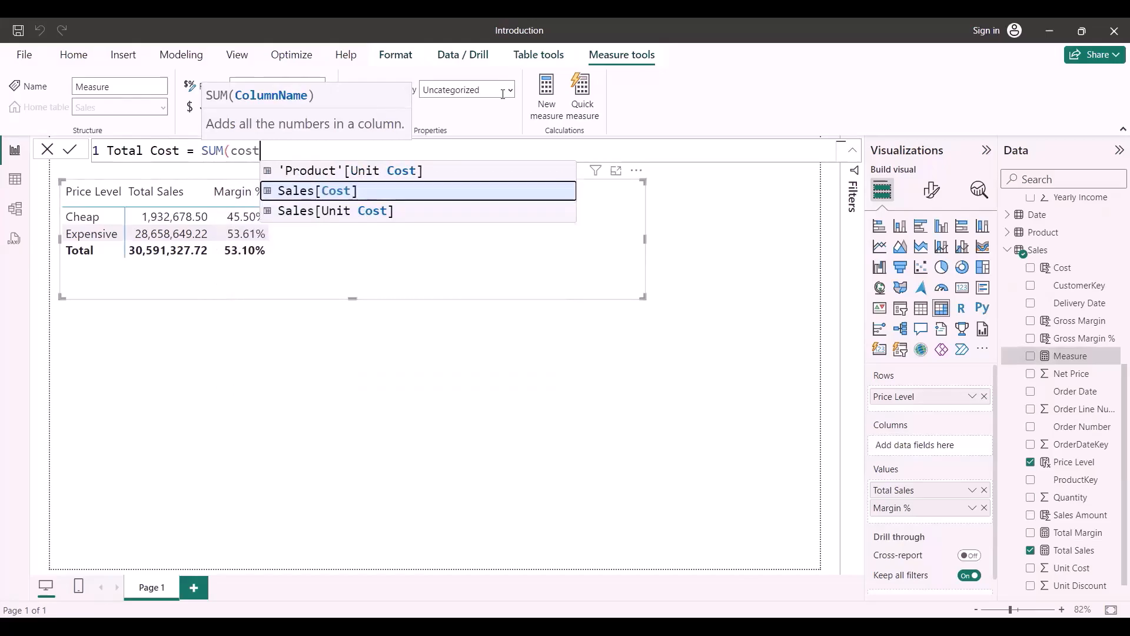
key("Tab")
type(")")
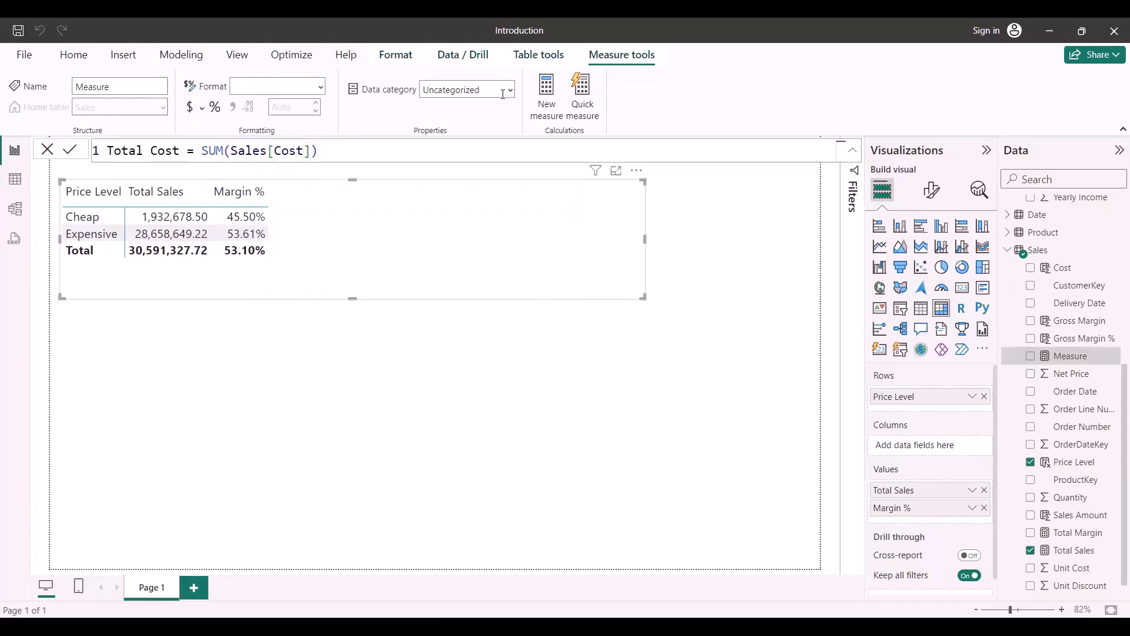
key("Return")
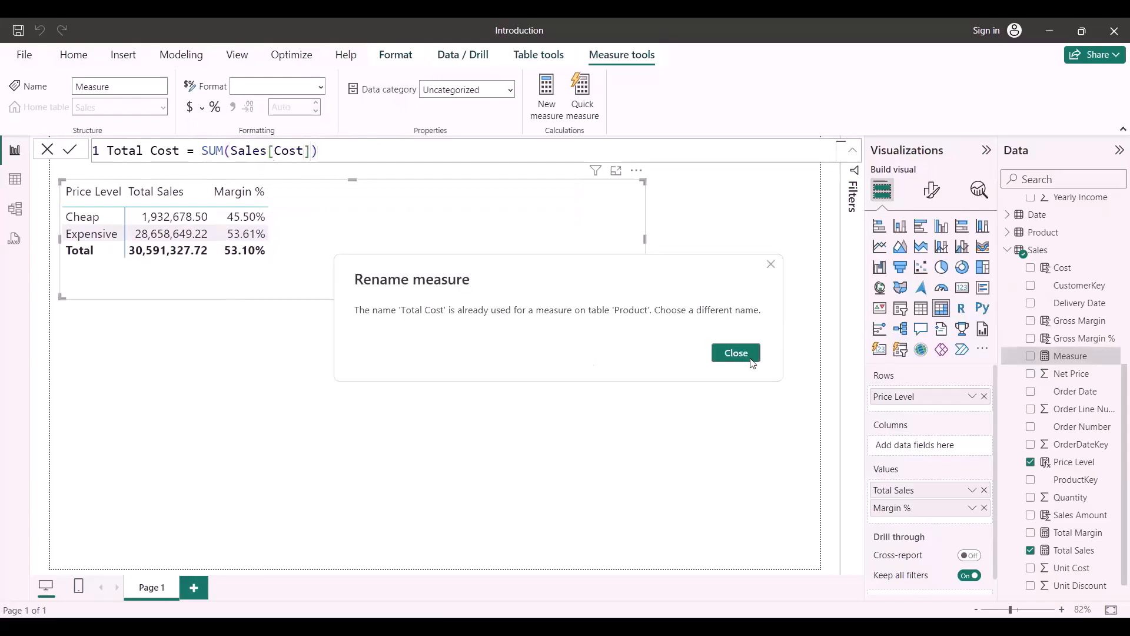
left_click(736, 353)
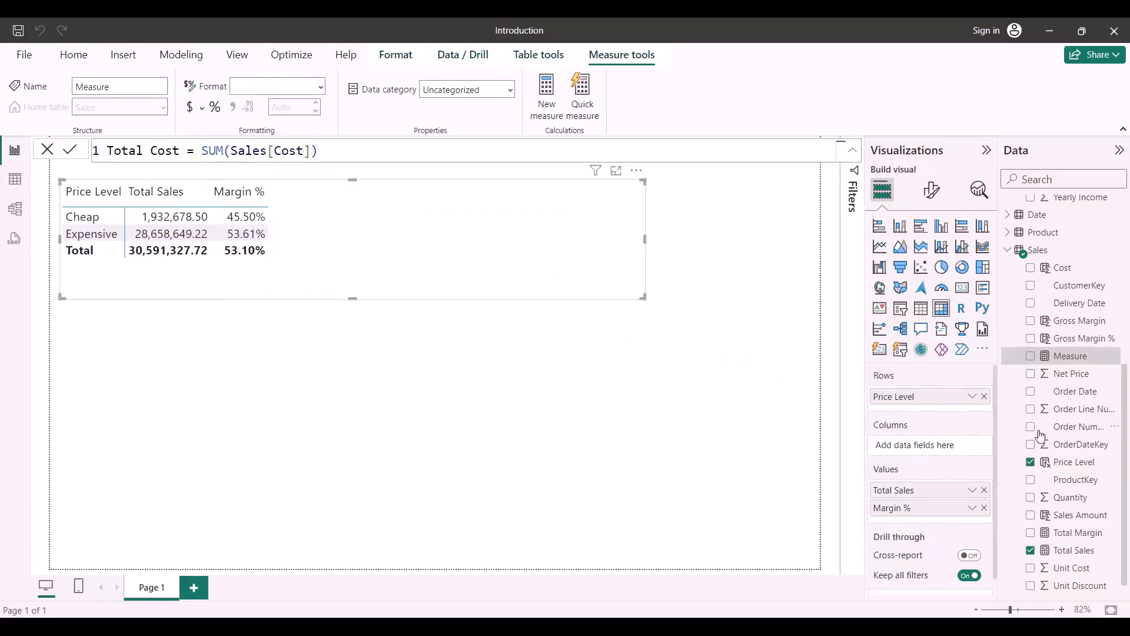
- Name the new measure Total Cost Using Aggregation, commit it, and add it to the matrix values
scroll(1059, 463, "down", 1)
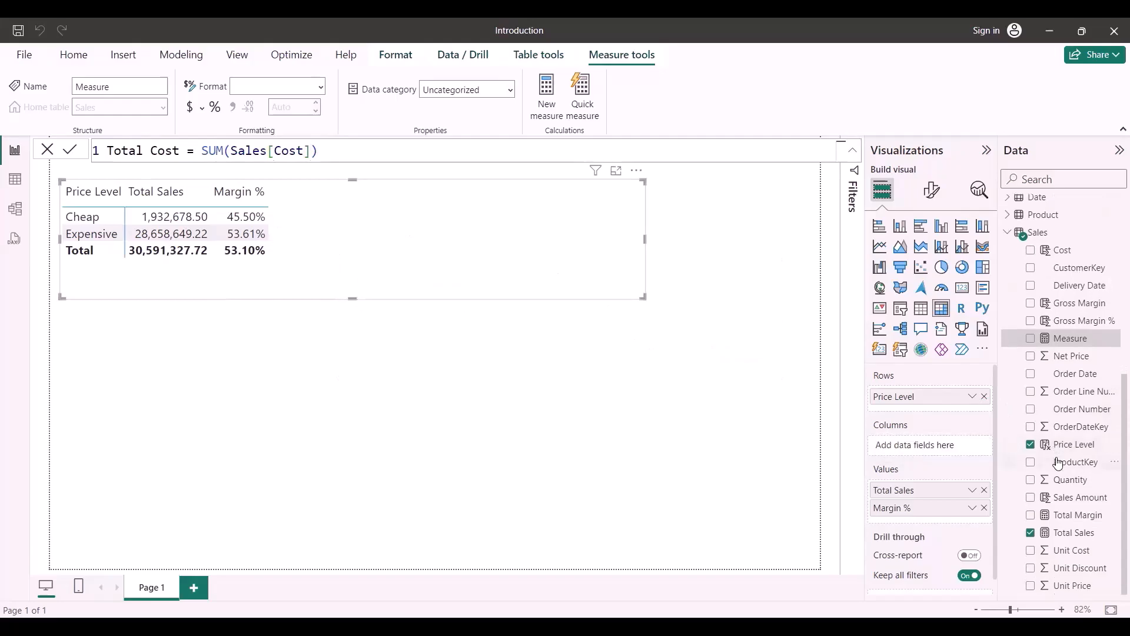
left_click(181, 151)
type("Using Aggregation")
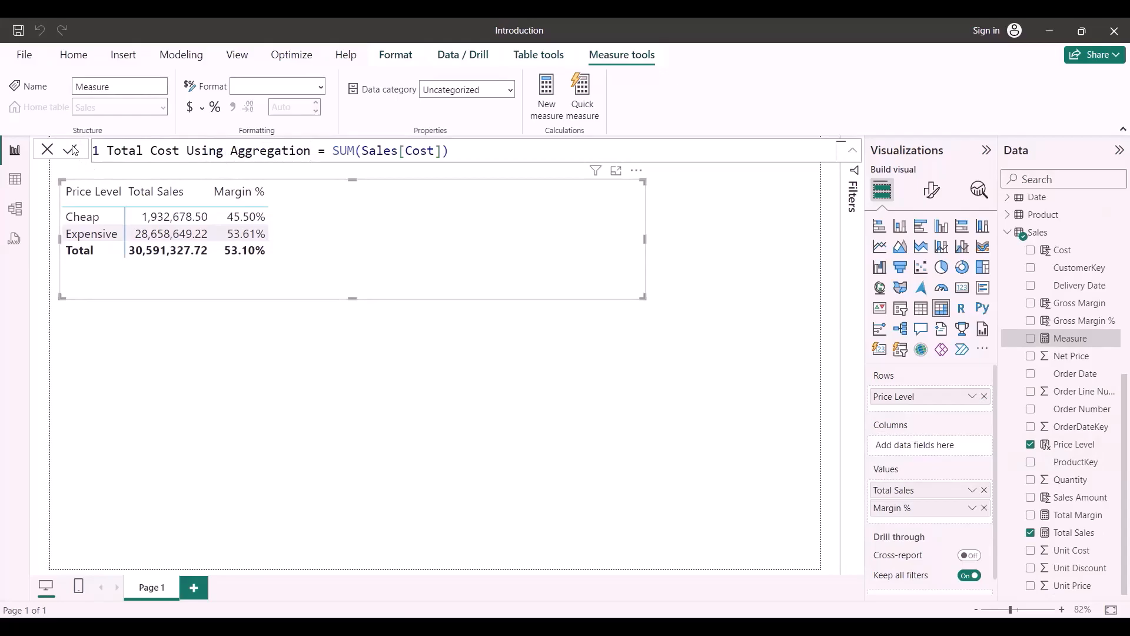
left_click(73, 151)
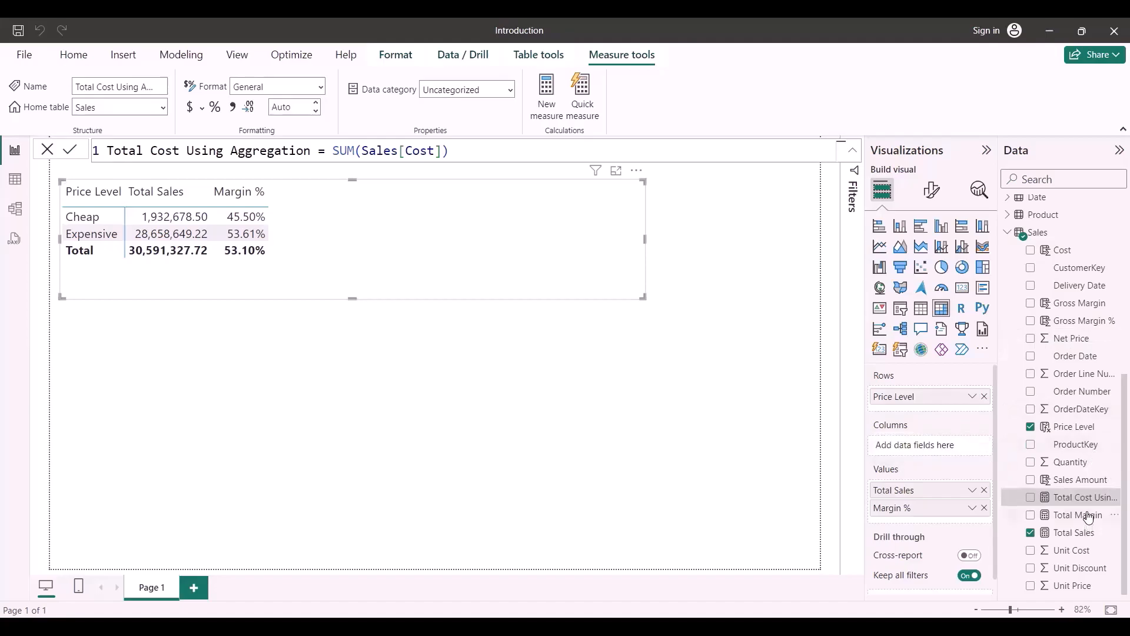
left_click_drag(1091, 504, 400, 234)
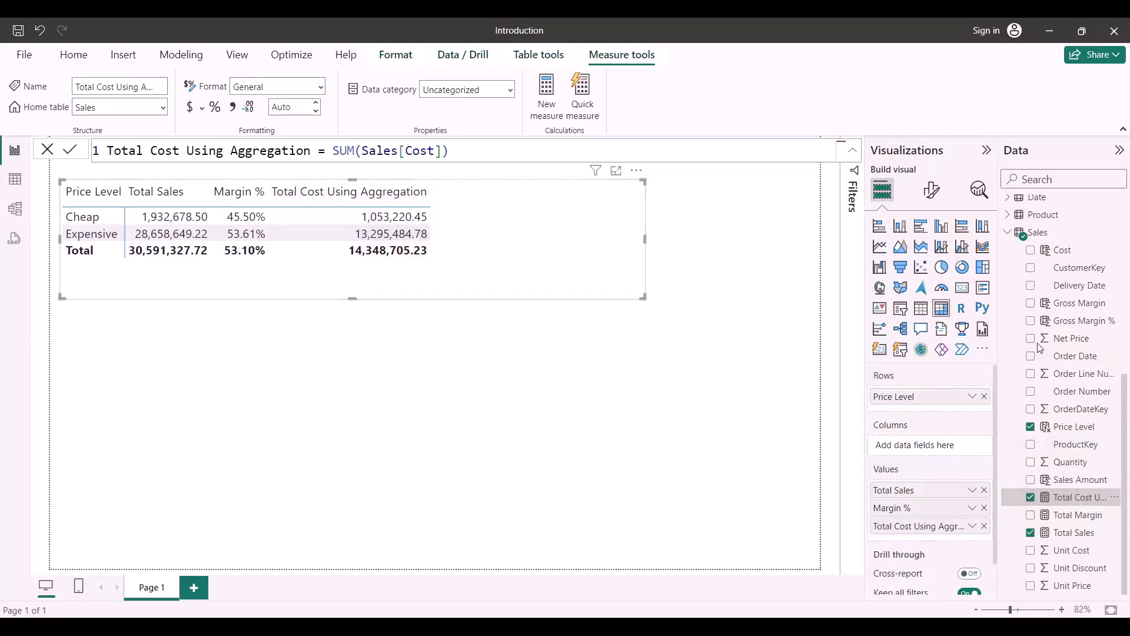
- Replace Price Level with the Product table's Category as the matrix row field and enlarge the visual
left_click(984, 396)
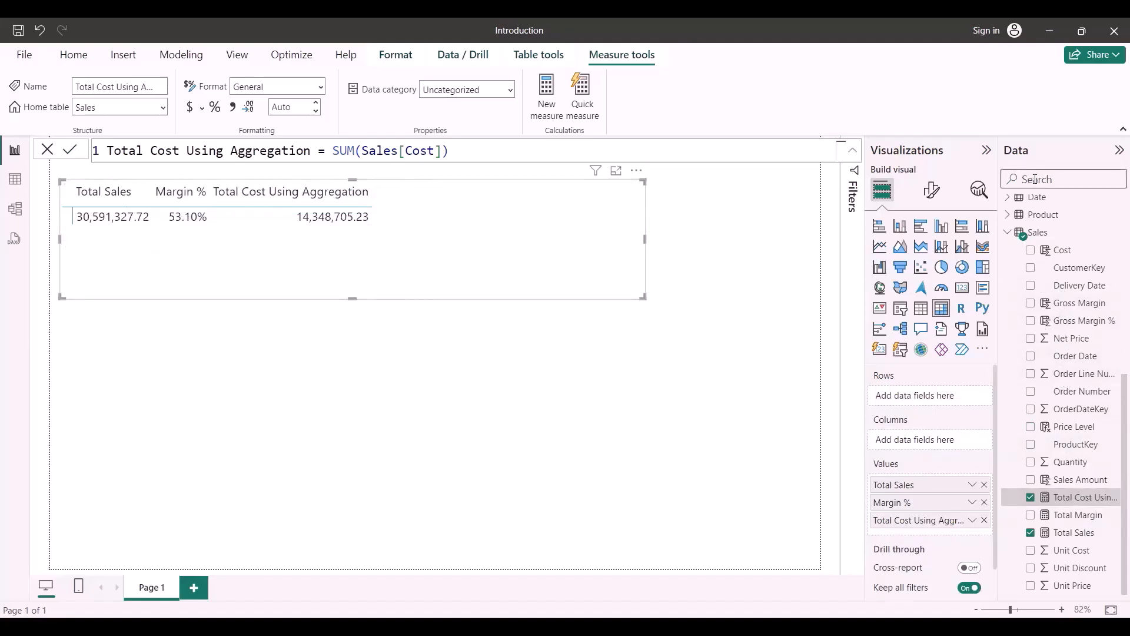
type("cate")
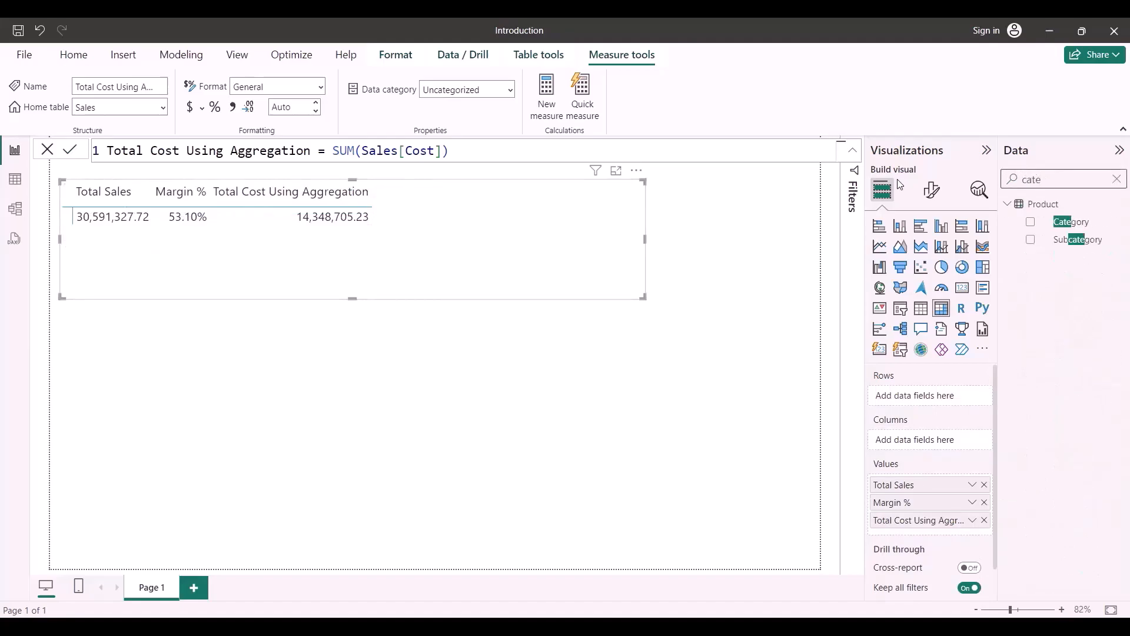
left_click_drag(928, 388, 929, 395)
left_click_drag(644, 297, 690, 419)
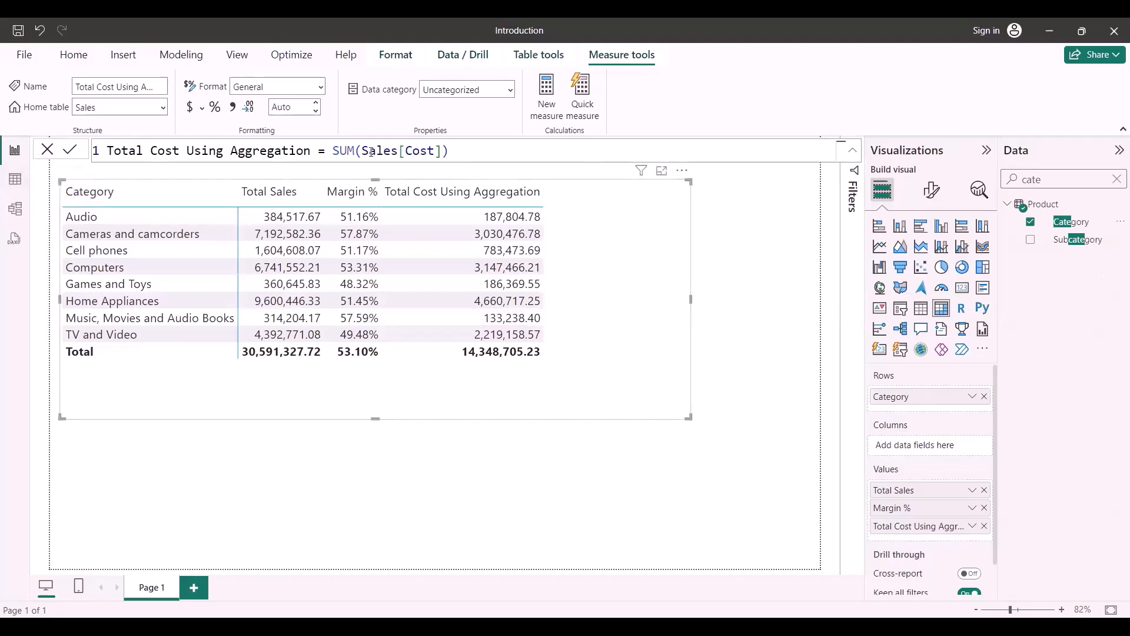
- Examine the formula of the calculated Cost column in the Sales table's data
left_click(16, 179)
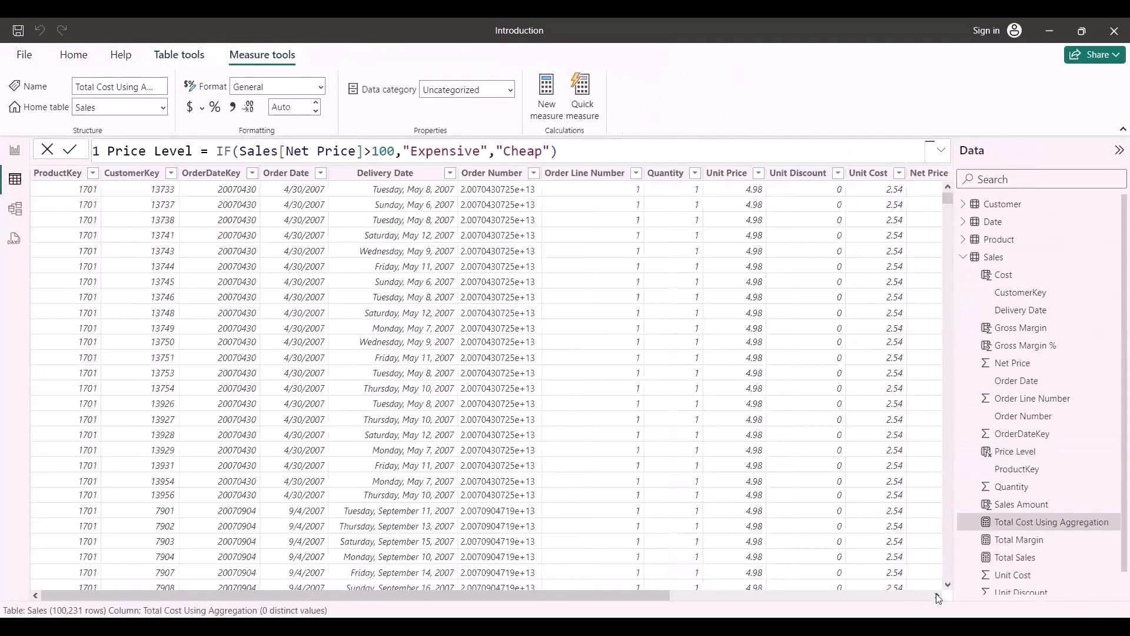
left_click(937, 596)
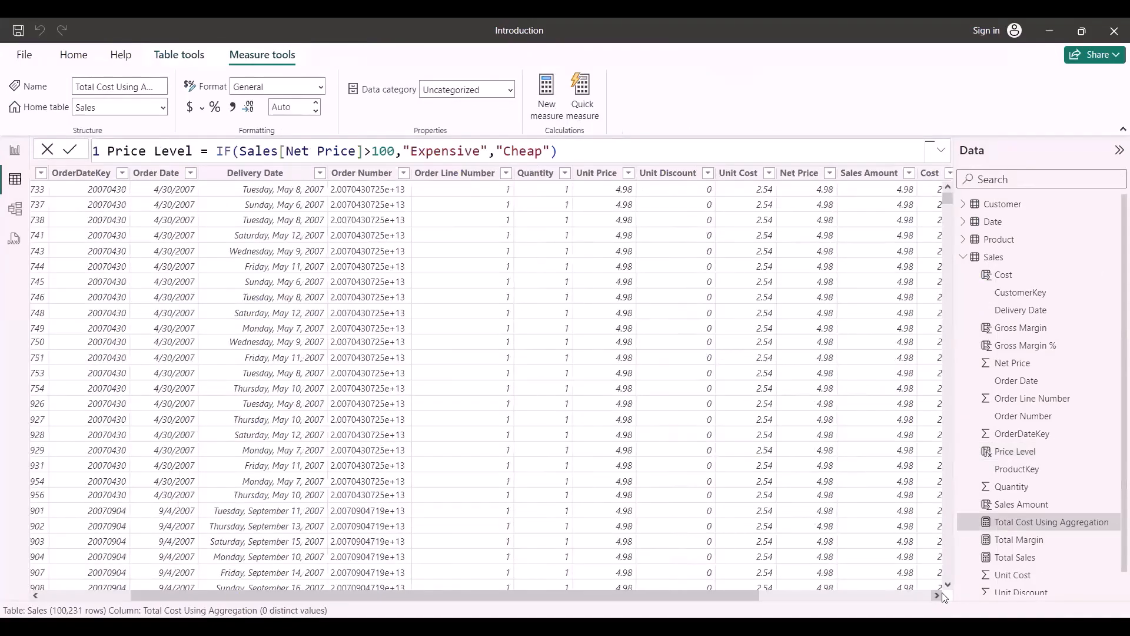
left_click(937, 596)
left_click(938, 596)
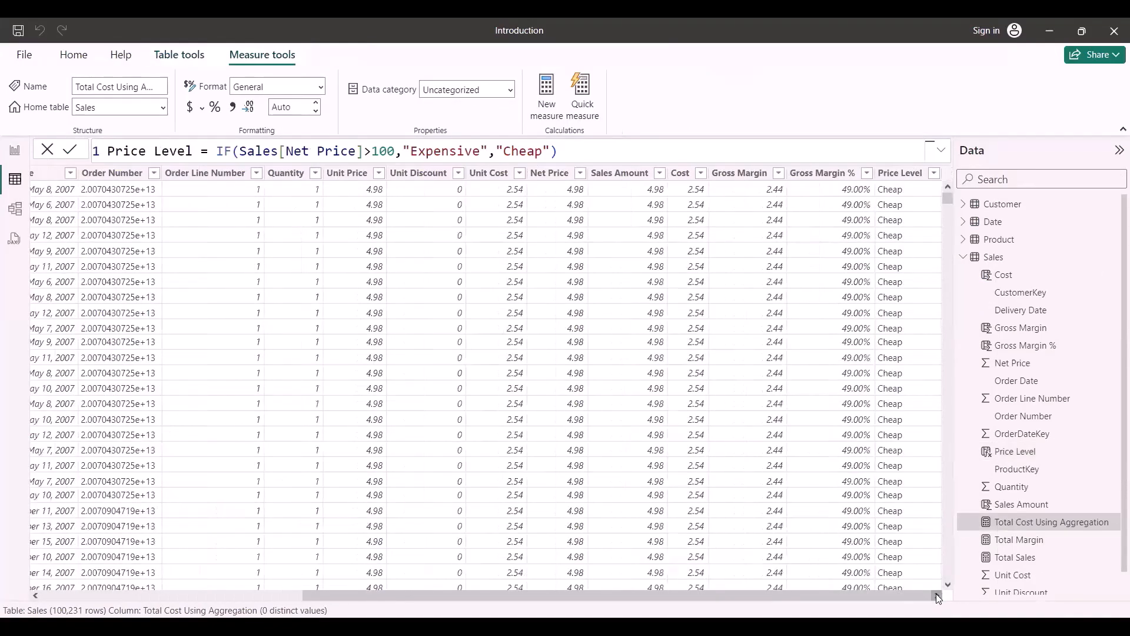
left_click(685, 175)
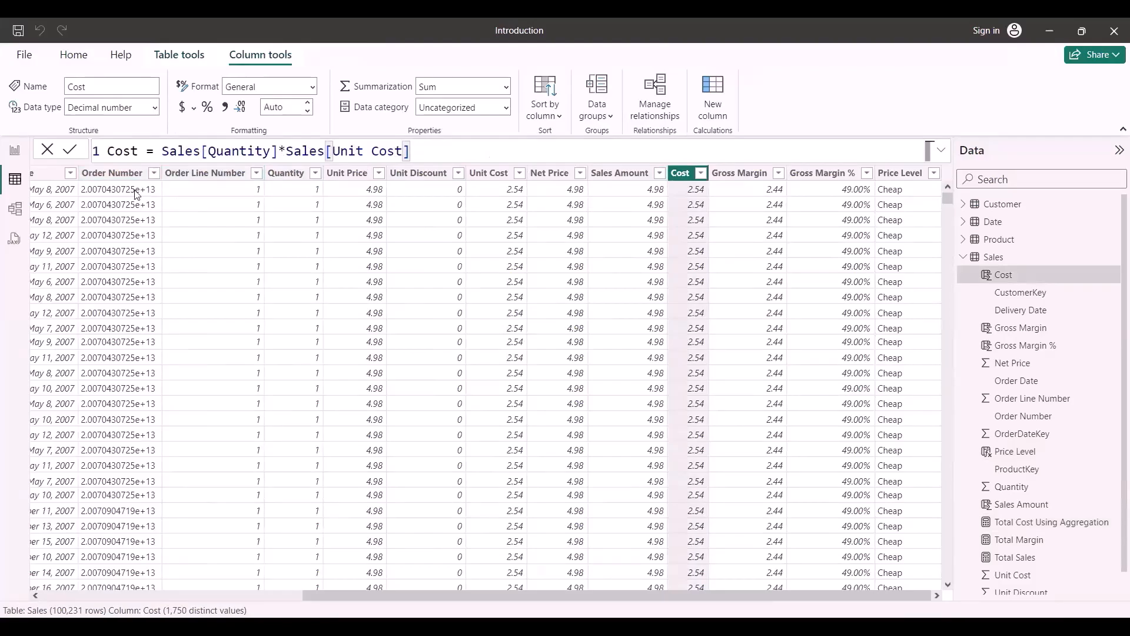
- Return to the report and start a new measure named Total Cost Without Cal as a SUM over Sales[Quantity]
left_click(15, 150)
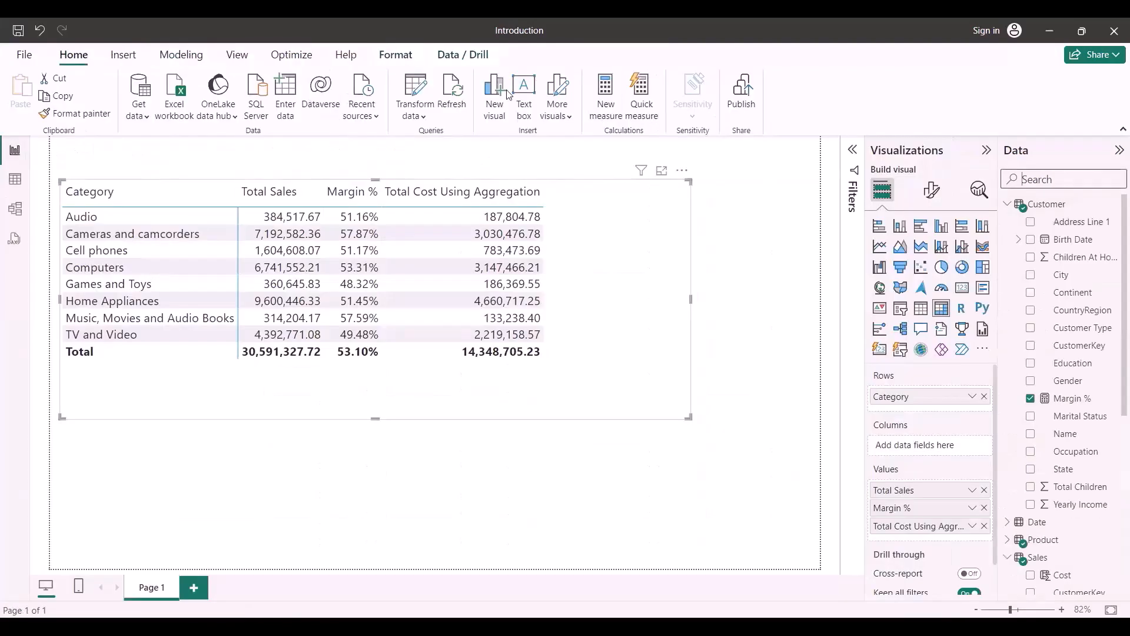
left_click(613, 100)
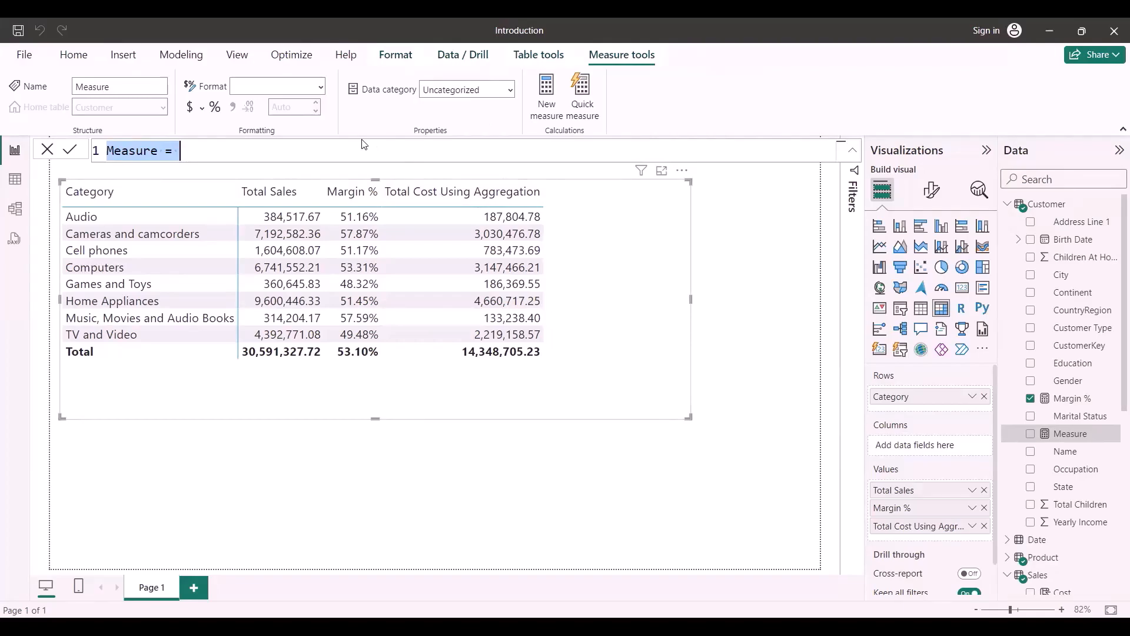
type("Tot")
key("BackSpace")
key("BackSpace")
key("BackSpace")
type("Total ")
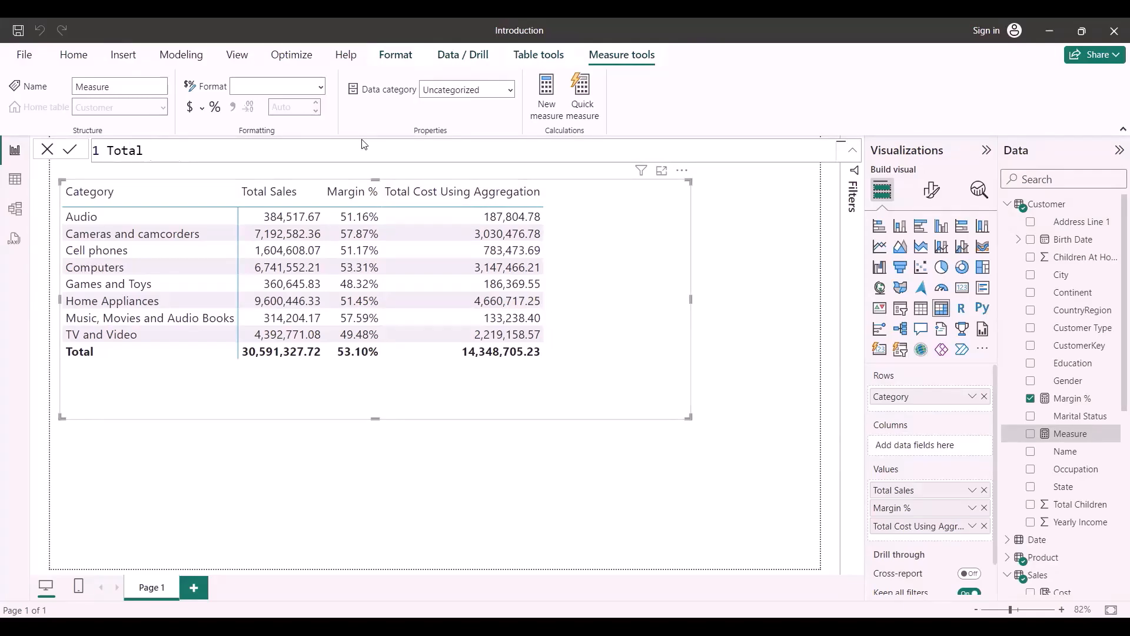
type("Cost Without Cal = sum(")
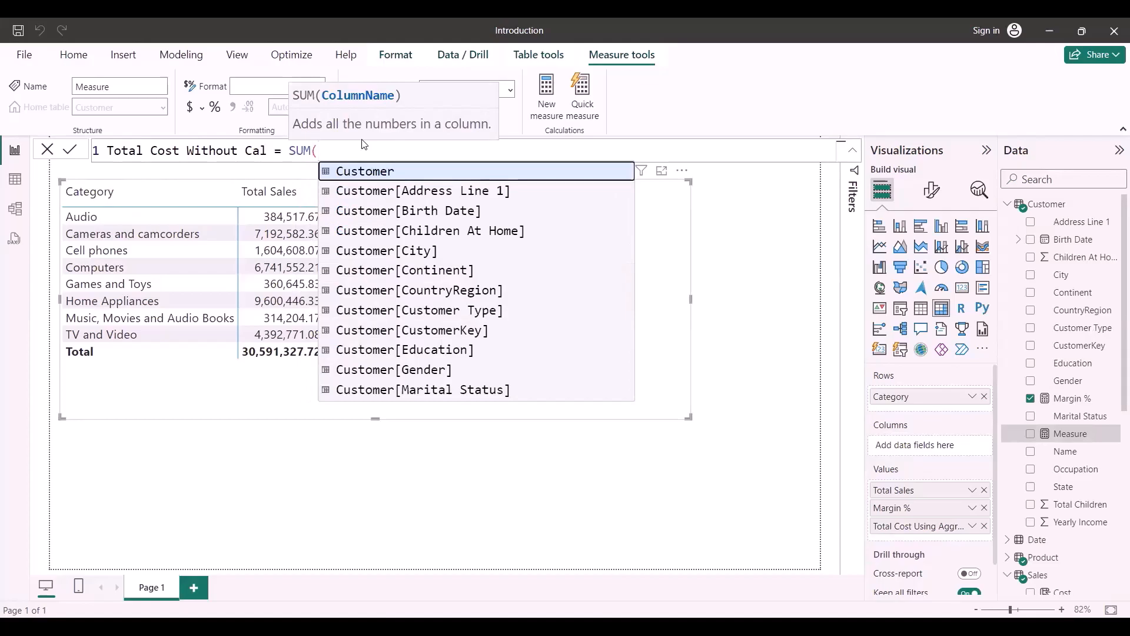
type("Sales[Quantity]")
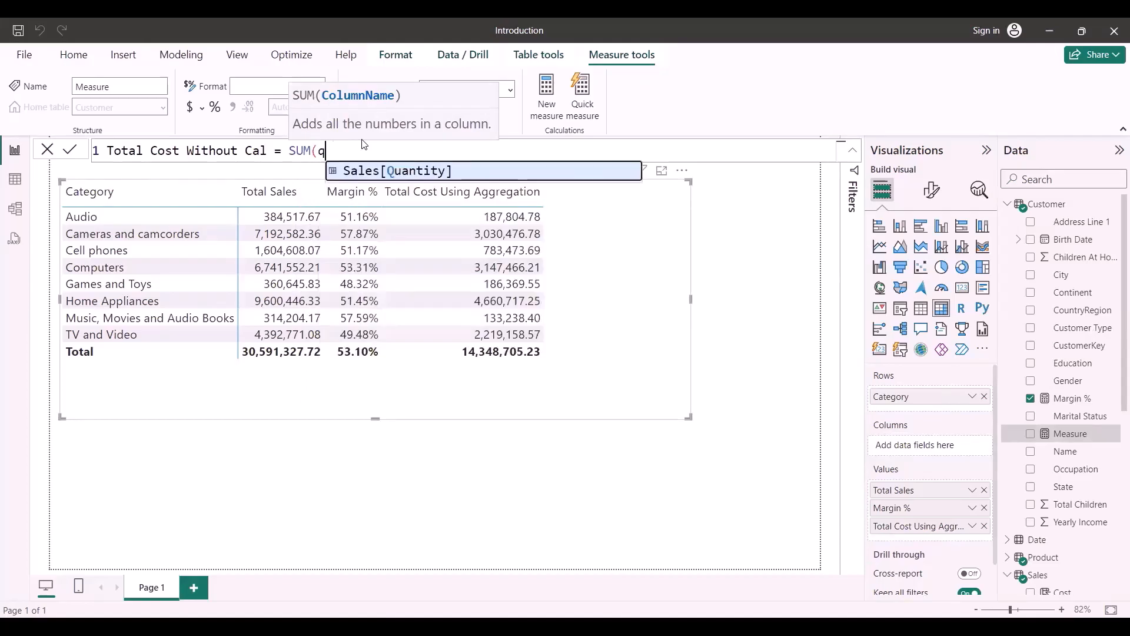
- Try to multiply Sales[Quantity] by a suggested price field inside the SUM, then erase the unfinished price term
type("*pri")
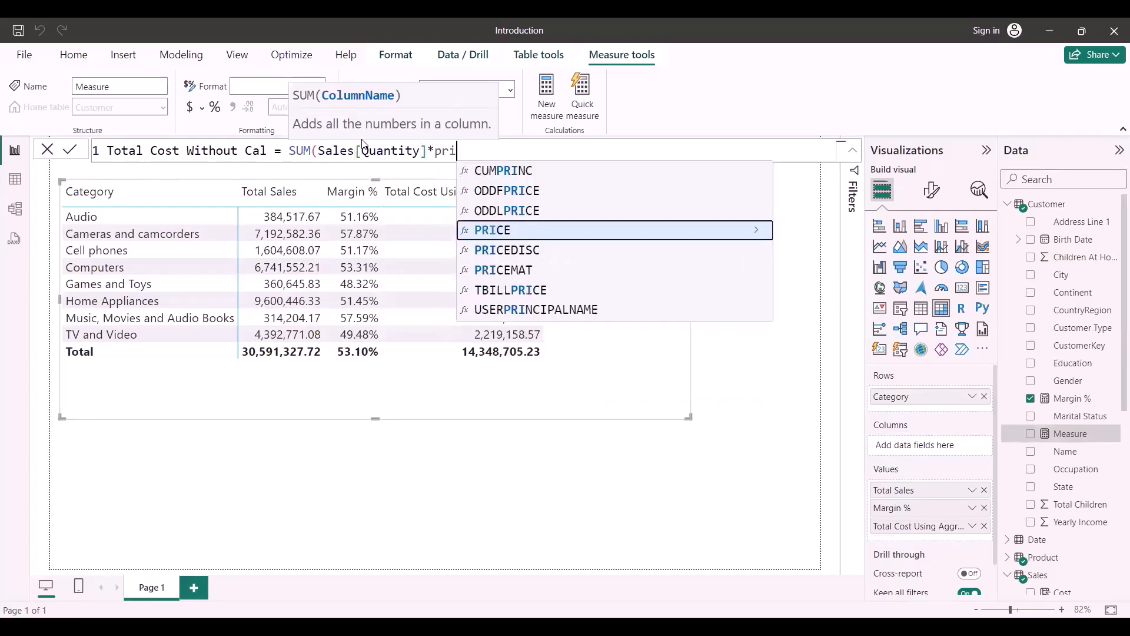
type("ce")
key("Down")
key("Down")
key("Down")
key("Down")
key("Down")
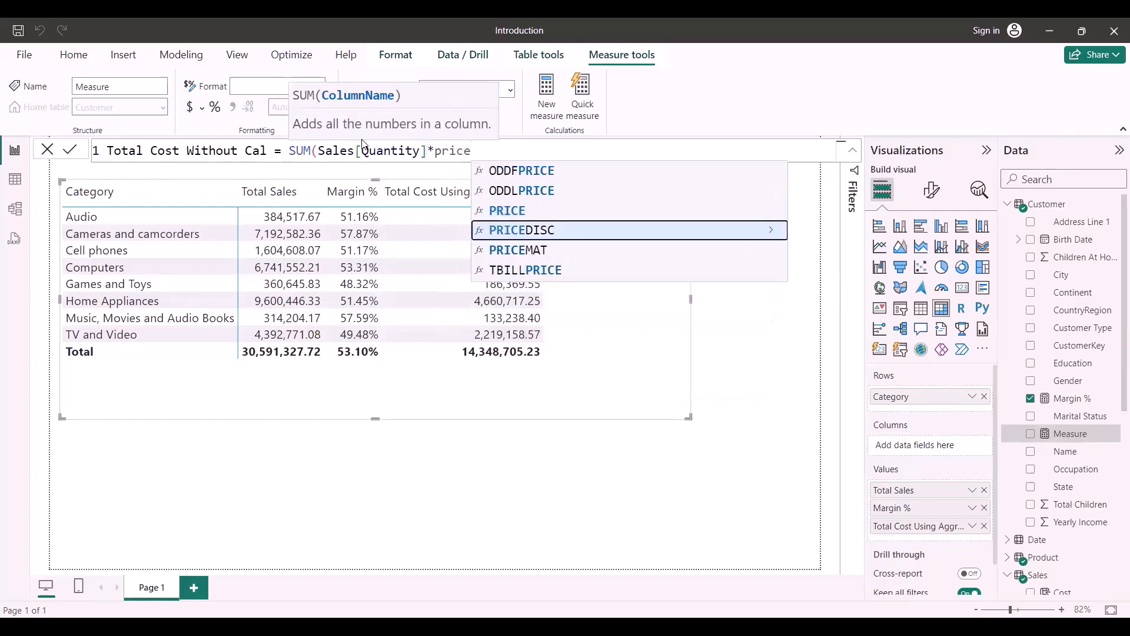
key("BackSpace")
key("BackSpace")
key("BackSpace")
key("BackSpace")
key("BackSpace")
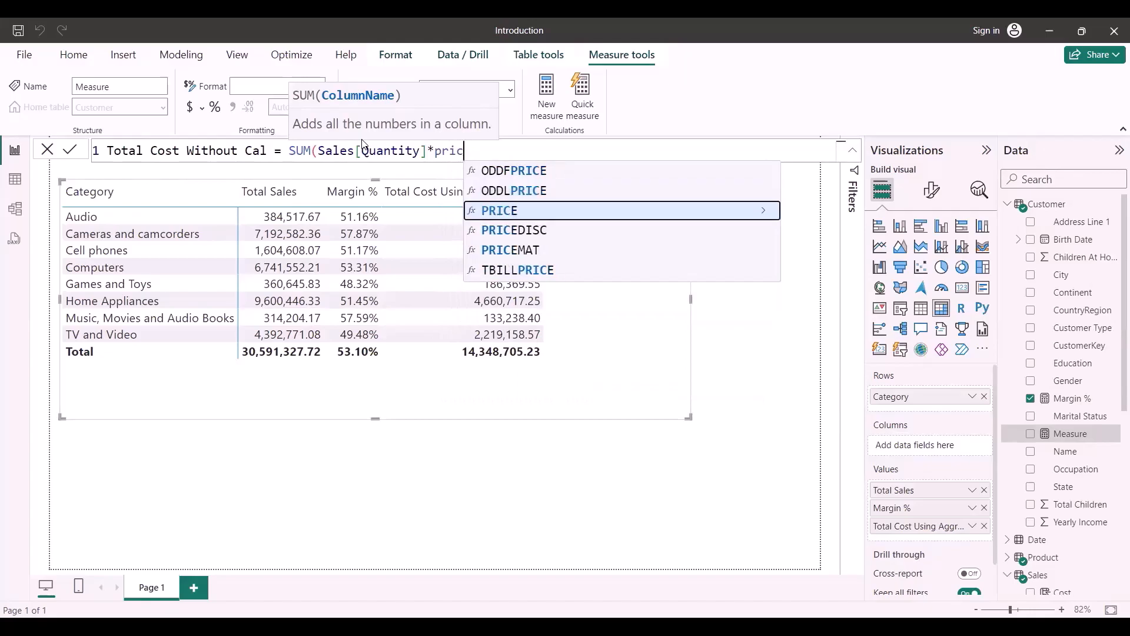
- Try to complete and commit the measure's formula as SUM(Sales[Quantity]*sales[price])
type("[s")
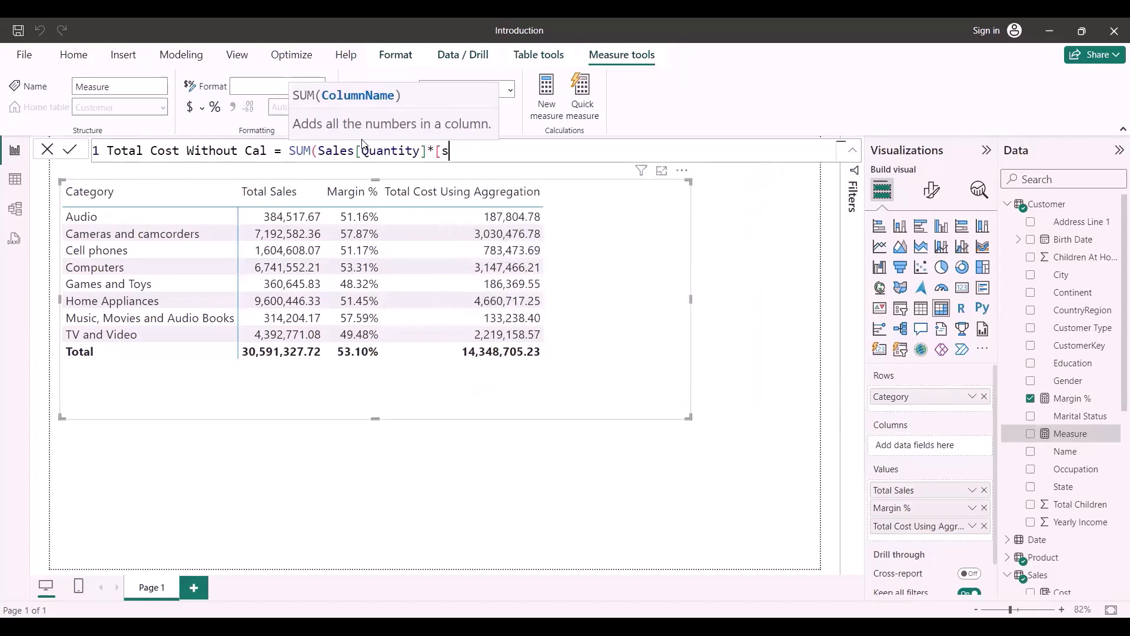
key("BackSpace")
type("sales")
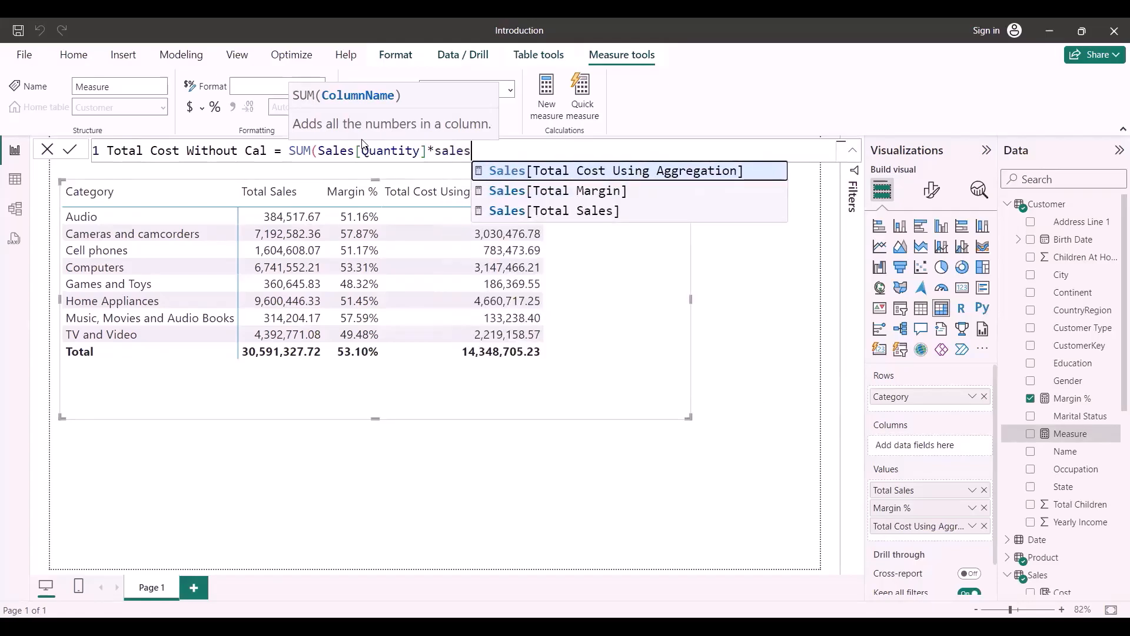
type("[")
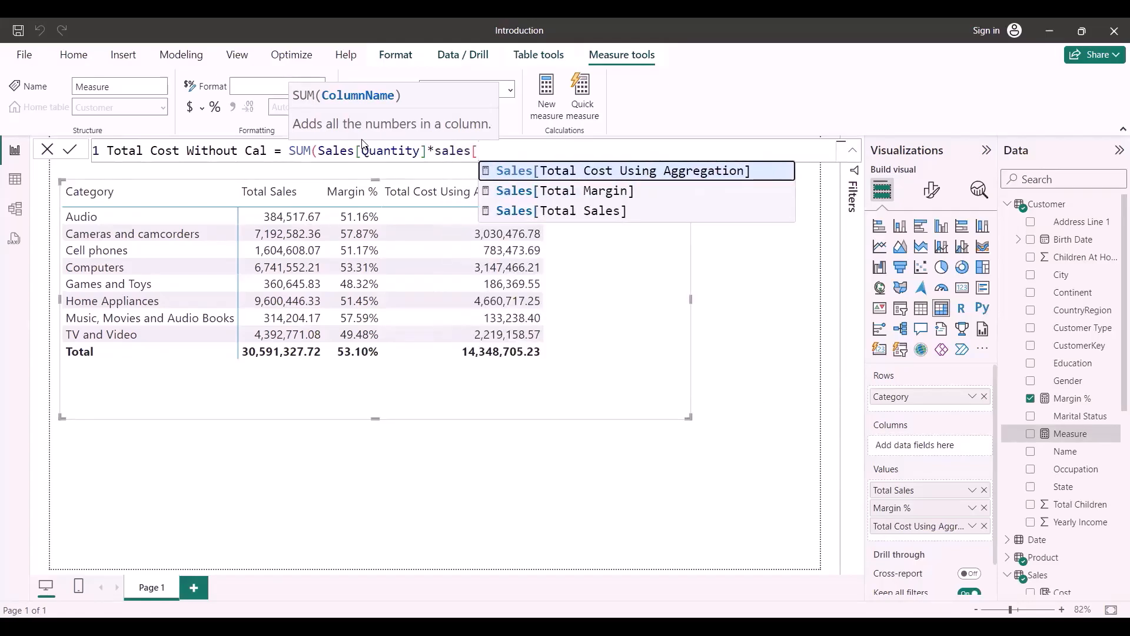
type("price]")
type(")")
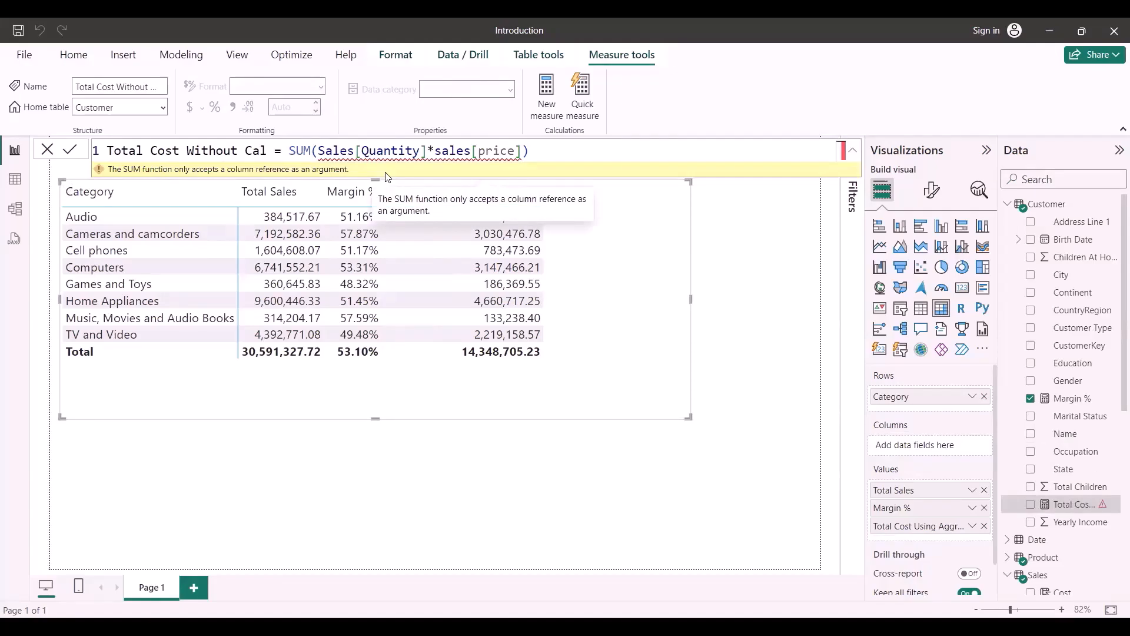
left_click(529, 143)
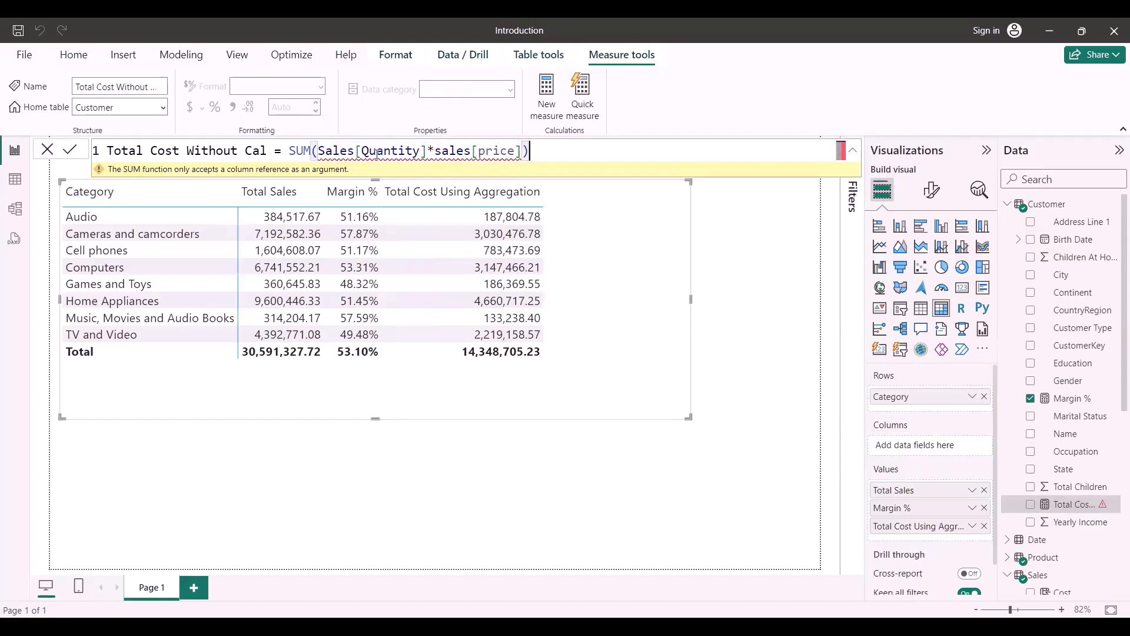
mouse_move(430, 152)
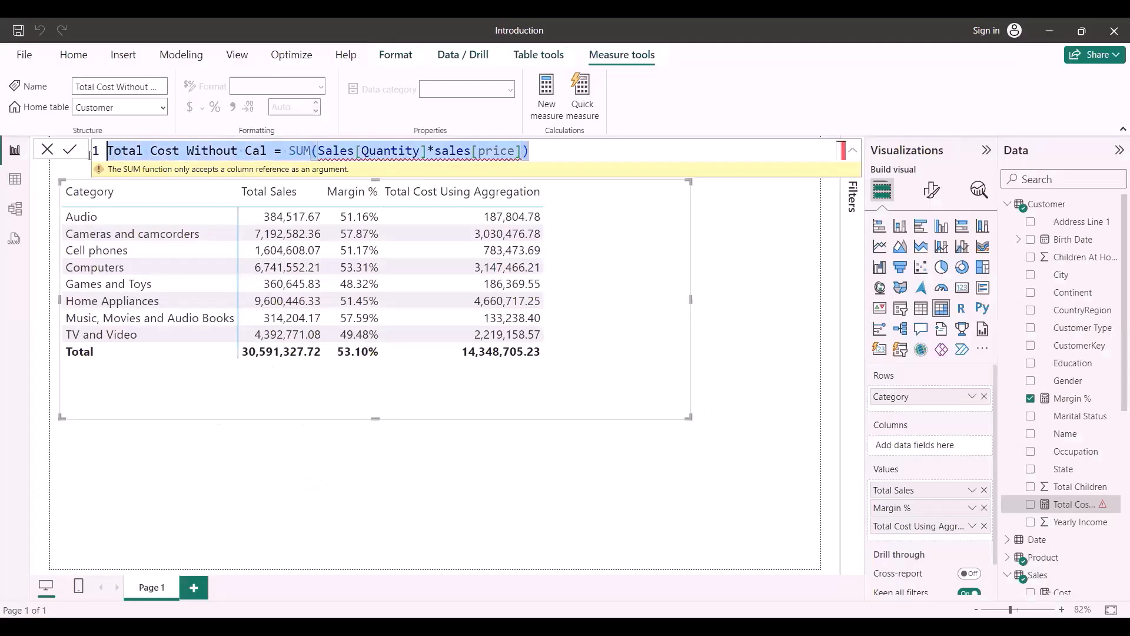
- Clear the whole Total Cost Without Cal formula, including the replacement Total Sales text, and leave for the table data
left_click_drag(109, 150, 338, 149)
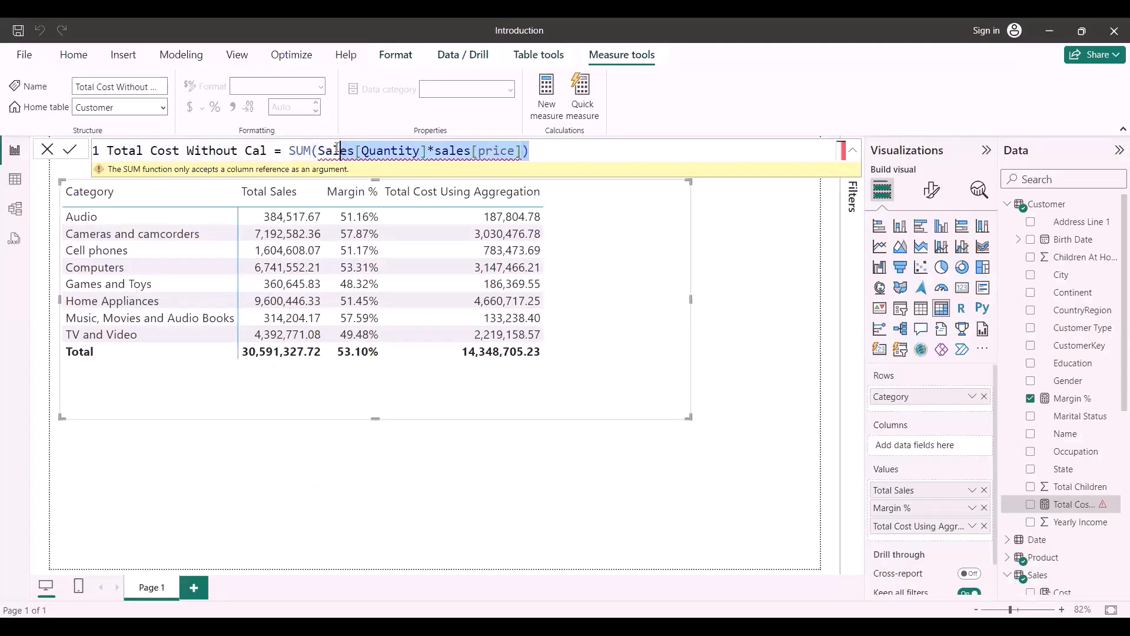
key("ctrl+a")
key("BackSpace")
type("Total Sales")
key("BackSpace")
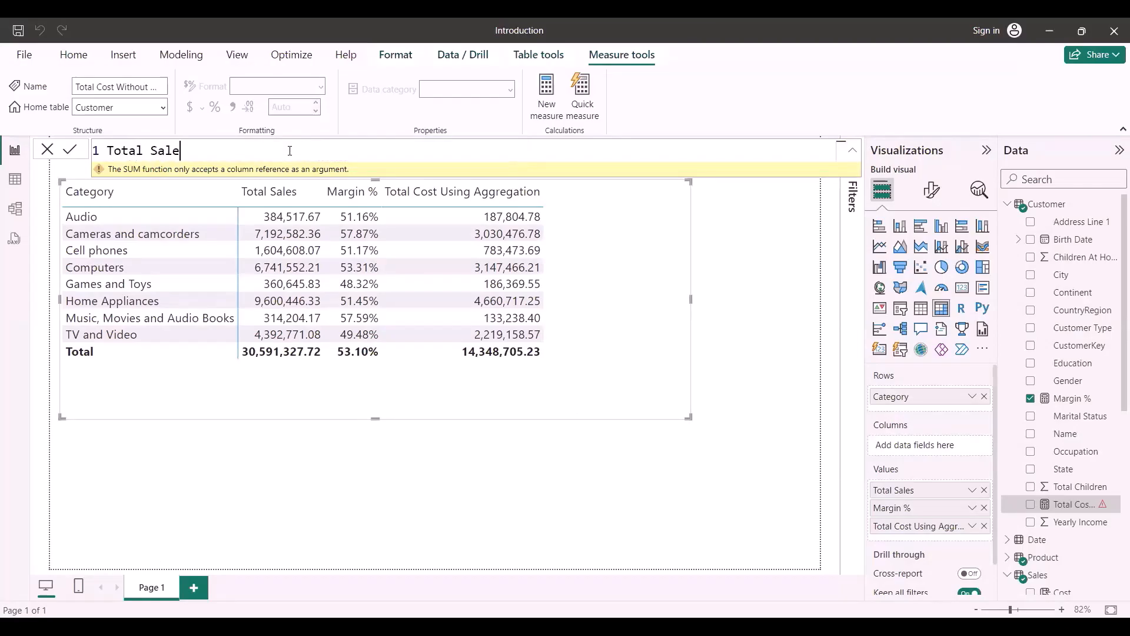
key("BackSpace")
key("BackSpace")
key("BackSpace")
key("BackSpace")
key("BackSpace")
key("BackSpace")
key("BackSpace")
key("BackSpace")
key("BackSpace")
key("BackSpace")
key("BackSpace")
key("BackSpace")
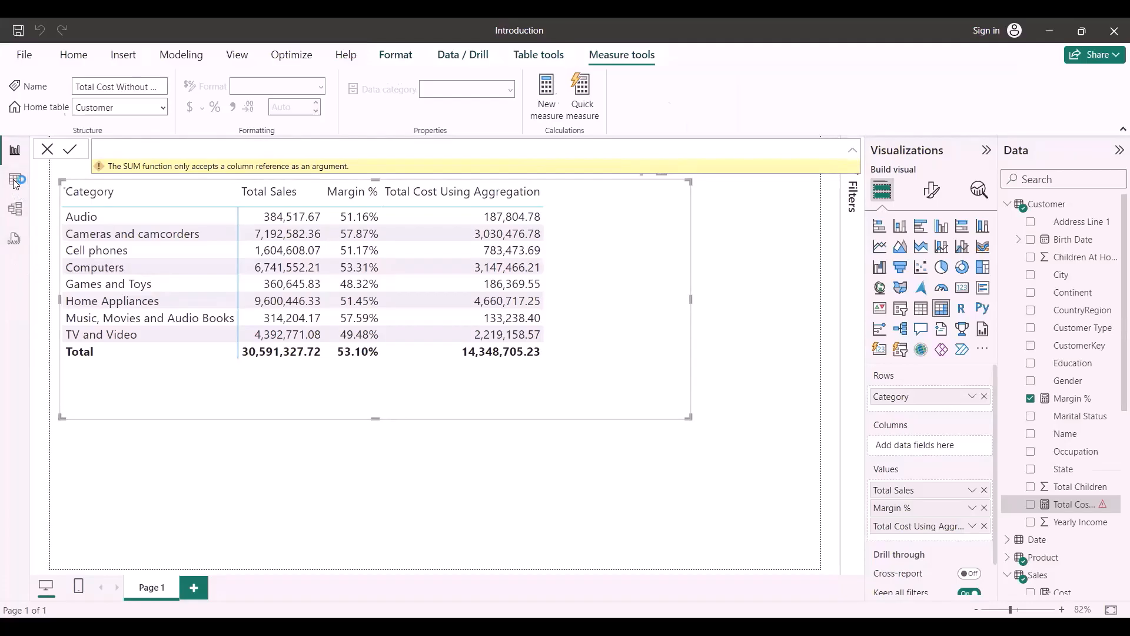
left_click(13, 180)
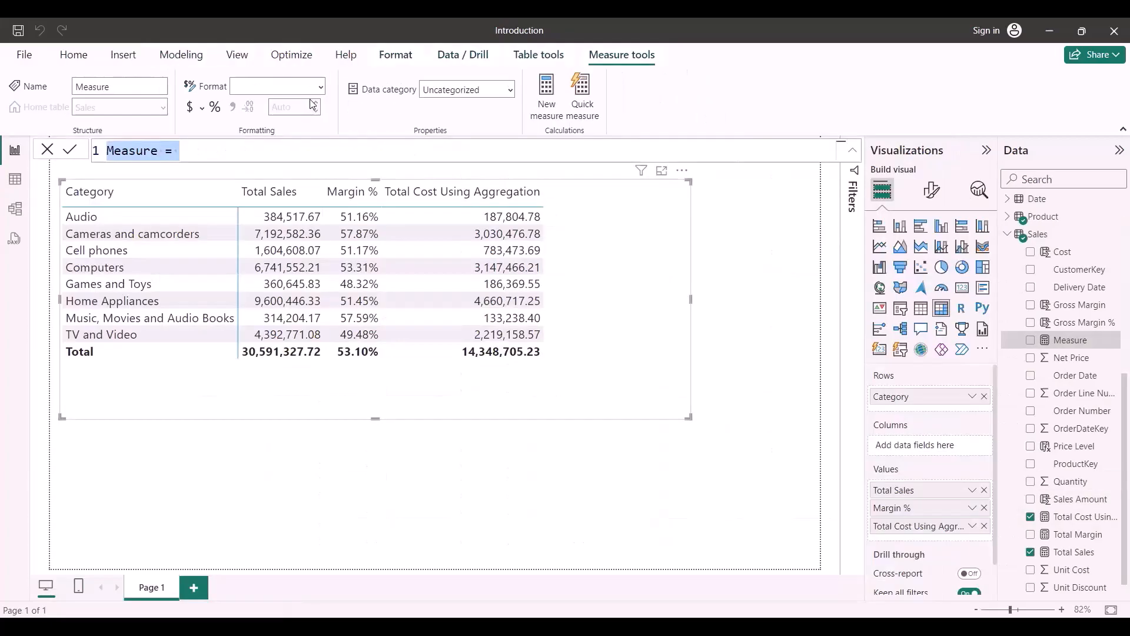
- Write a new Sales table measure named Total Sales Using SumX, starting with SUMX over the Sales table on separate lines
type("Total Sales ")
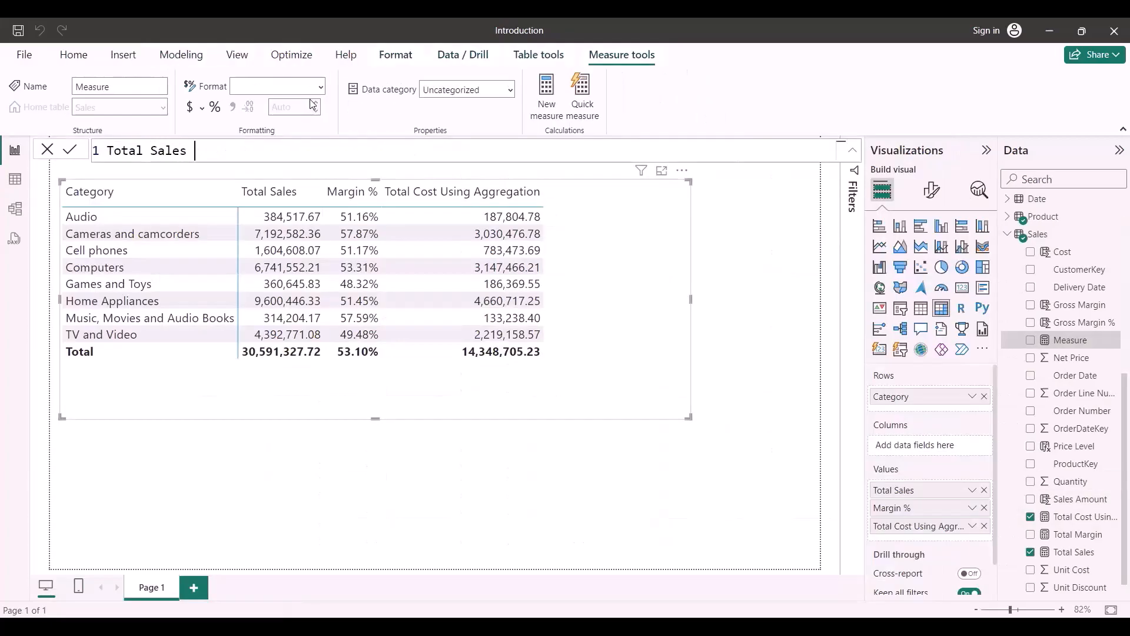
type("Using SumX=")
key("shift+Return")
type("sumx")
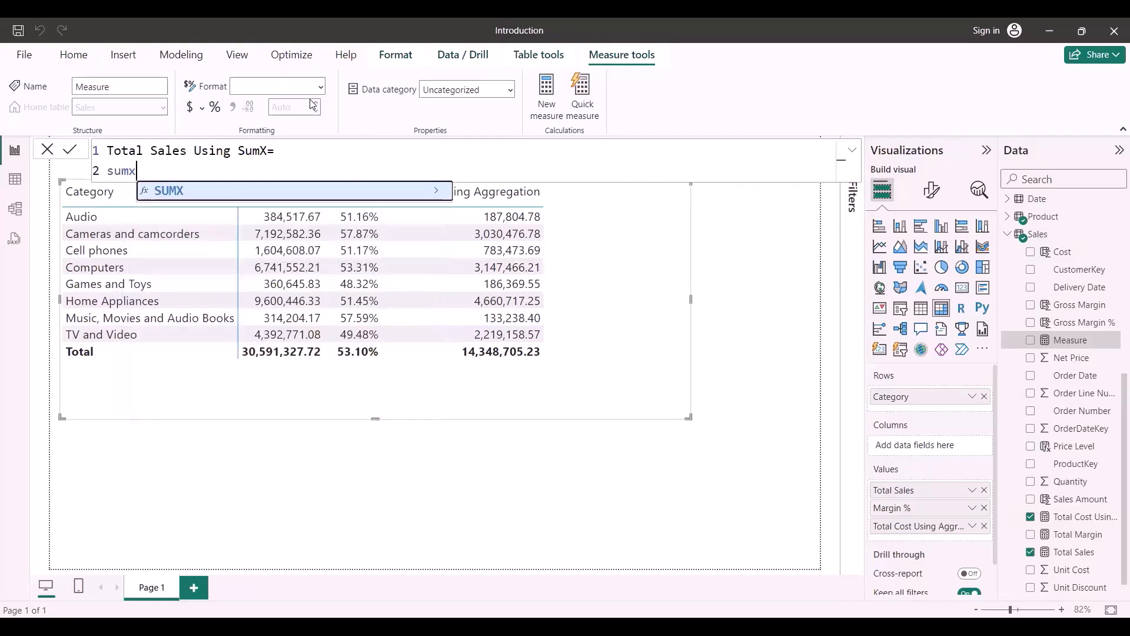
key("Tab")
key("shift+Return")
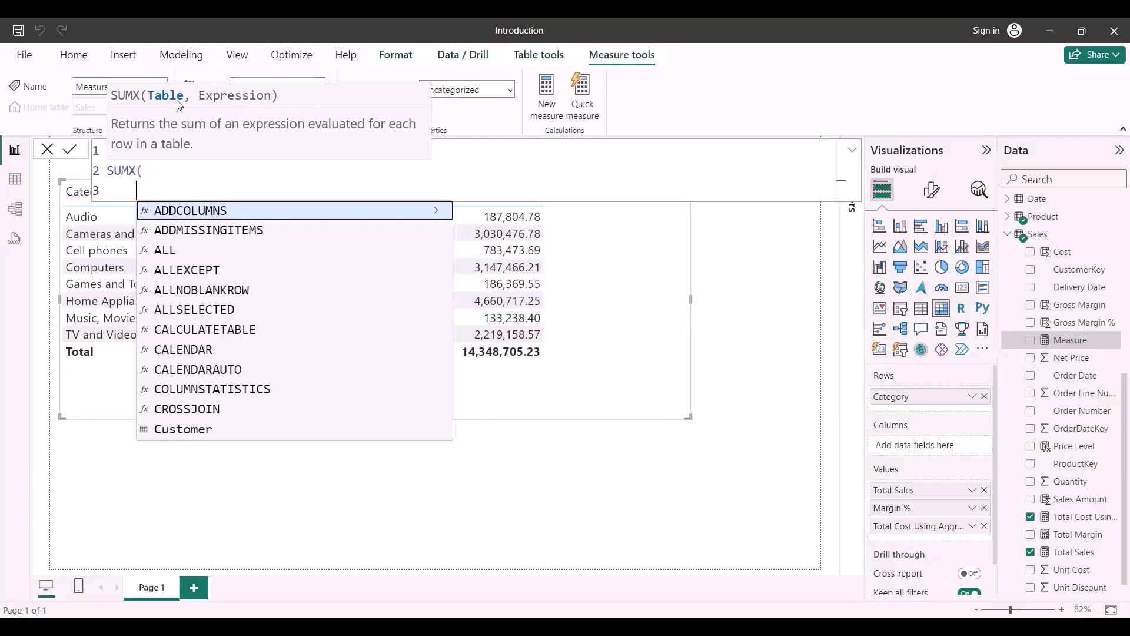
type("sales")
key("Tab")
type(",")
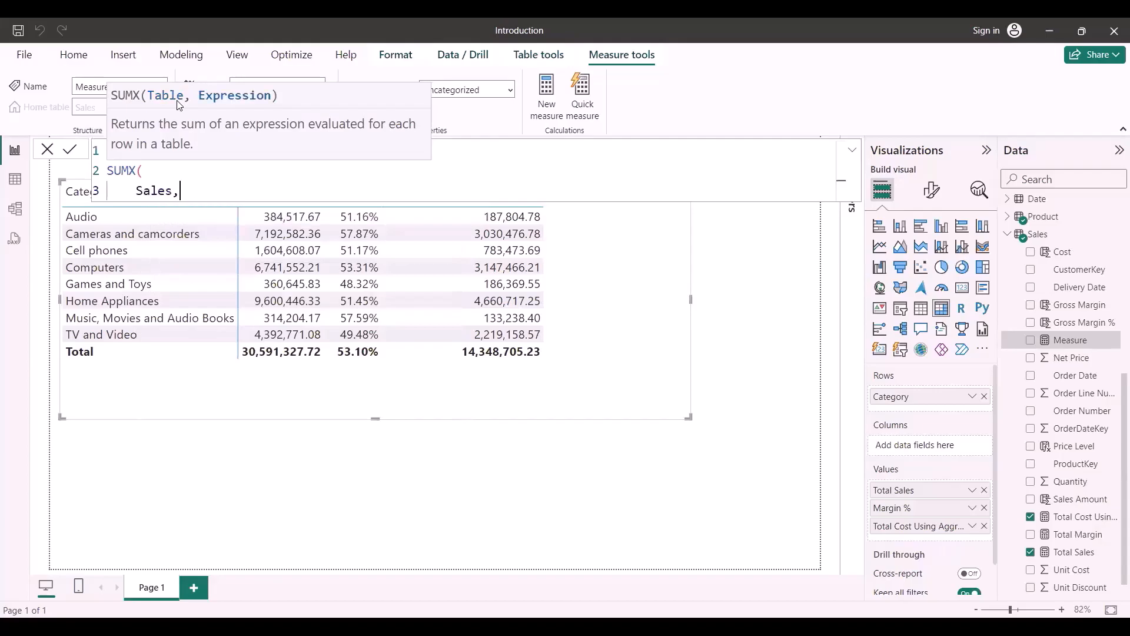
key("shift+Return")
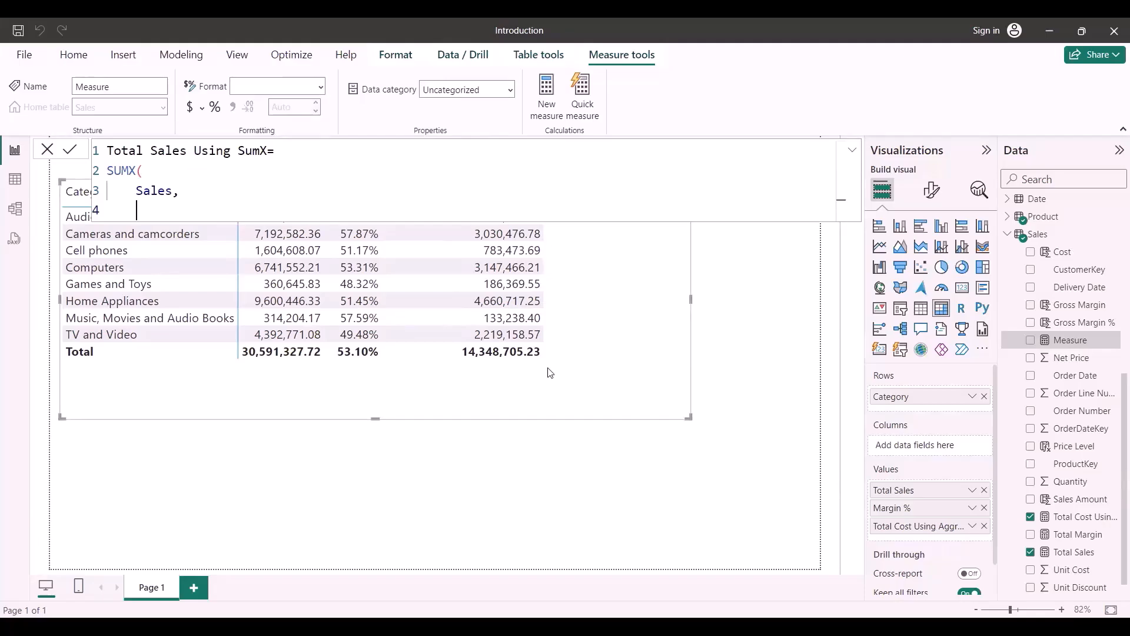
- Complete the SUMX measure with the expression Sales[Quantity]*Sales[Net Price], commit it, and add it to the matrix values
type("quan")
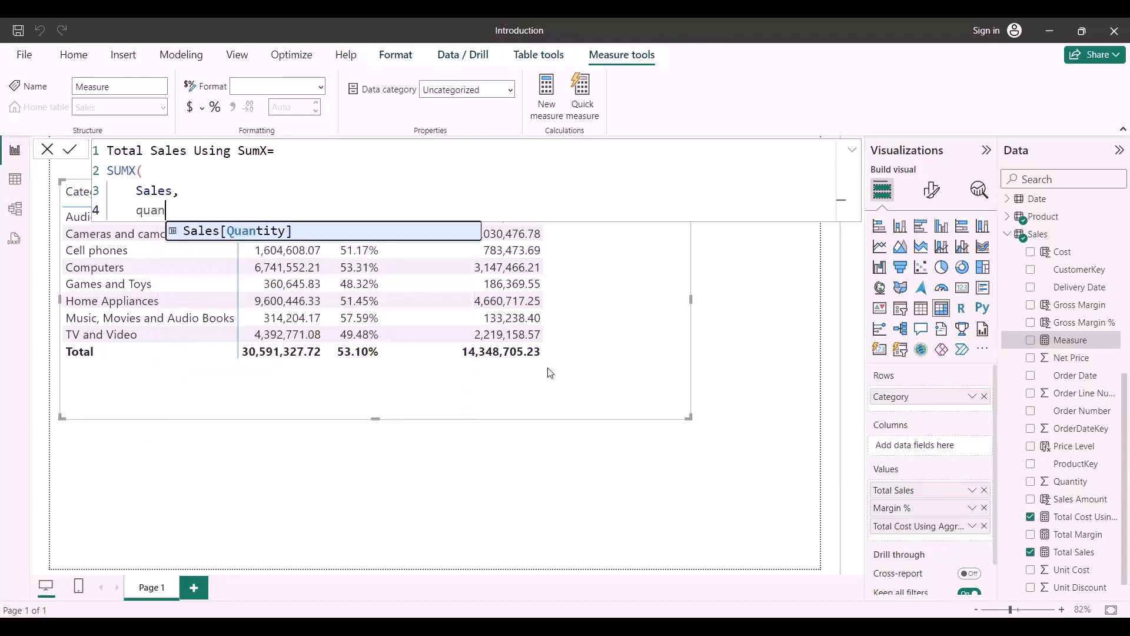
key("Tab")
type("*pri")
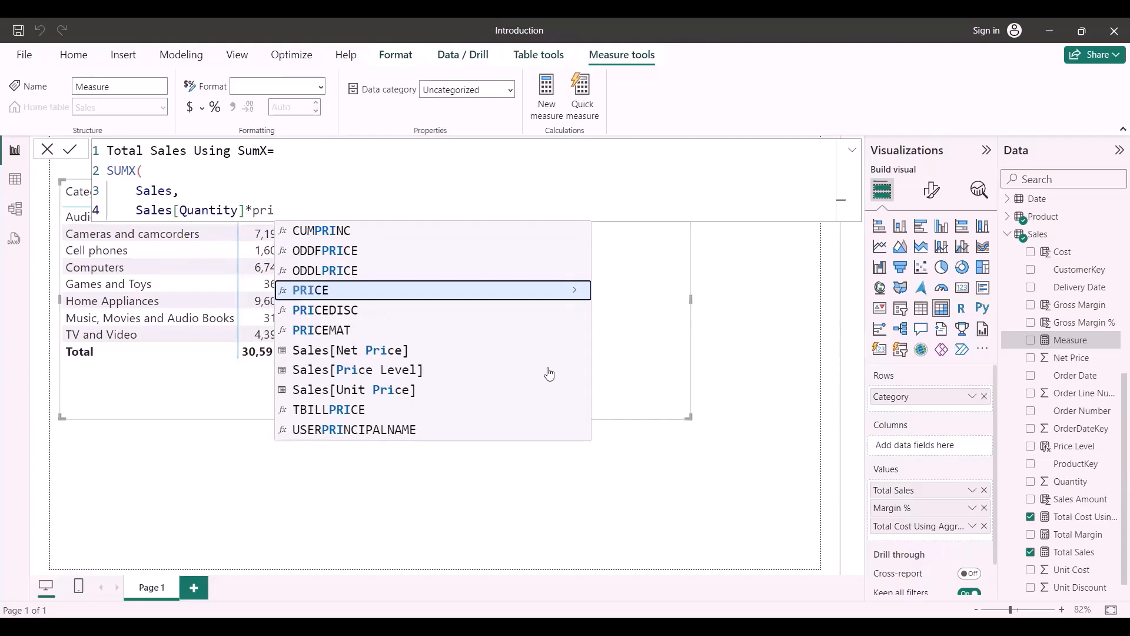
key("Down")
key("Down")
key("Down")
key("Tab")
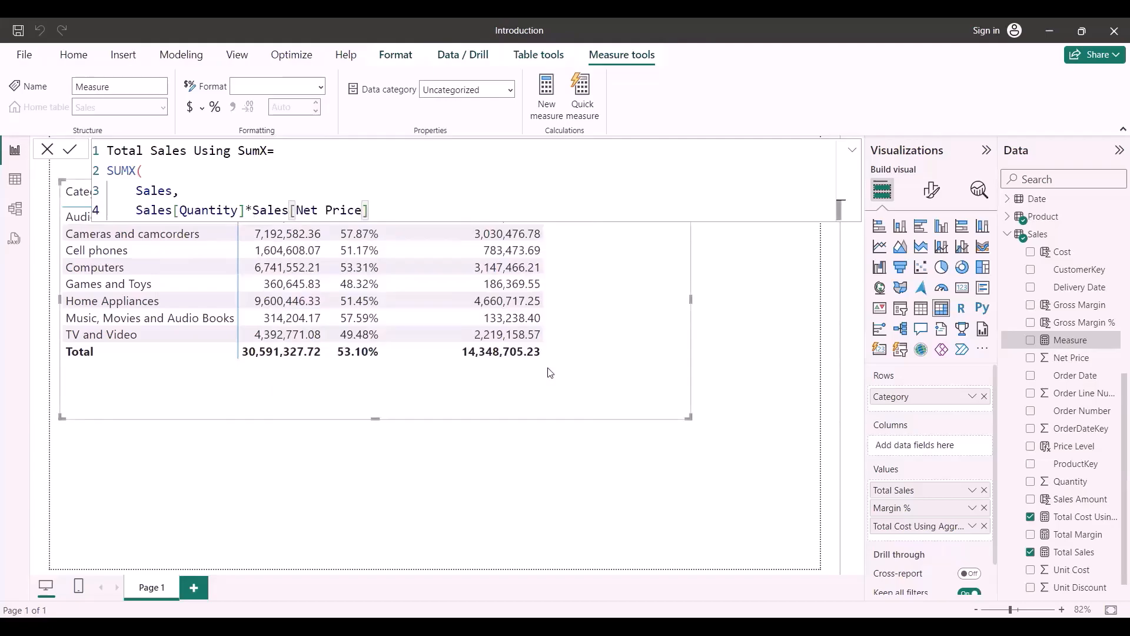
key("Return")
type(")")
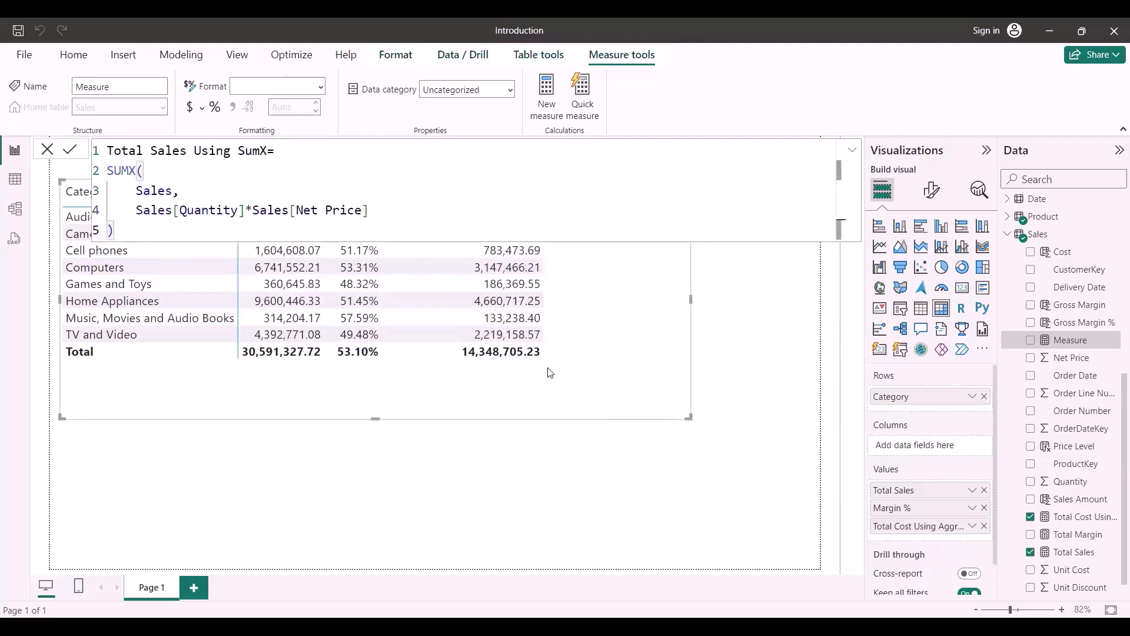
left_click(550, 372)
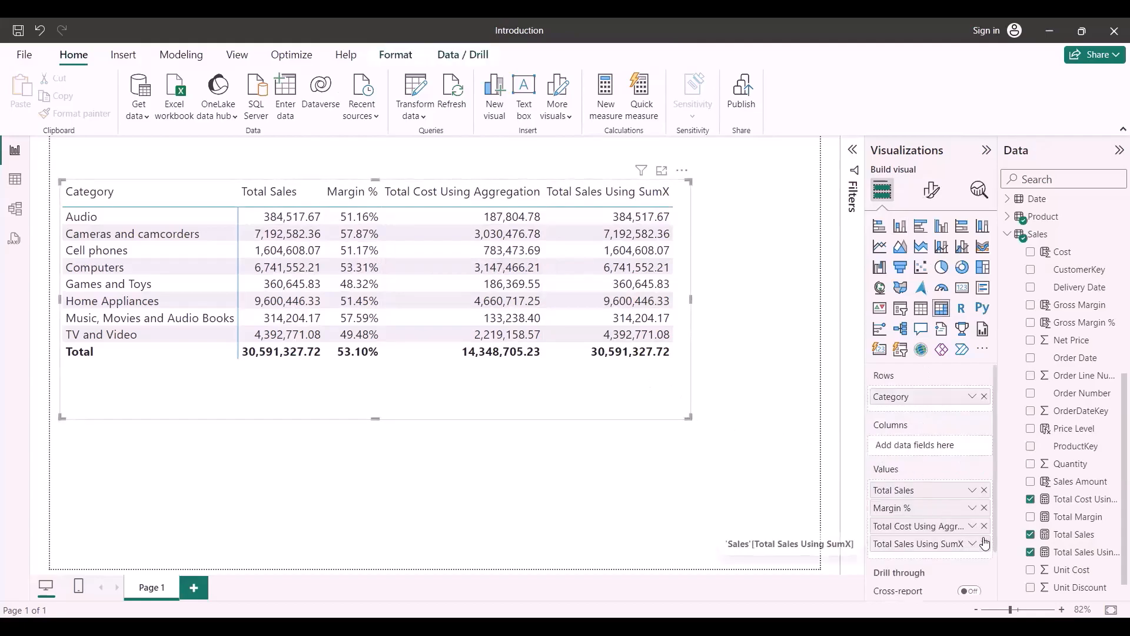
- Remove Total Sales from the matrix values and open the formula of the Sales table's Cost column
left_click(985, 491)
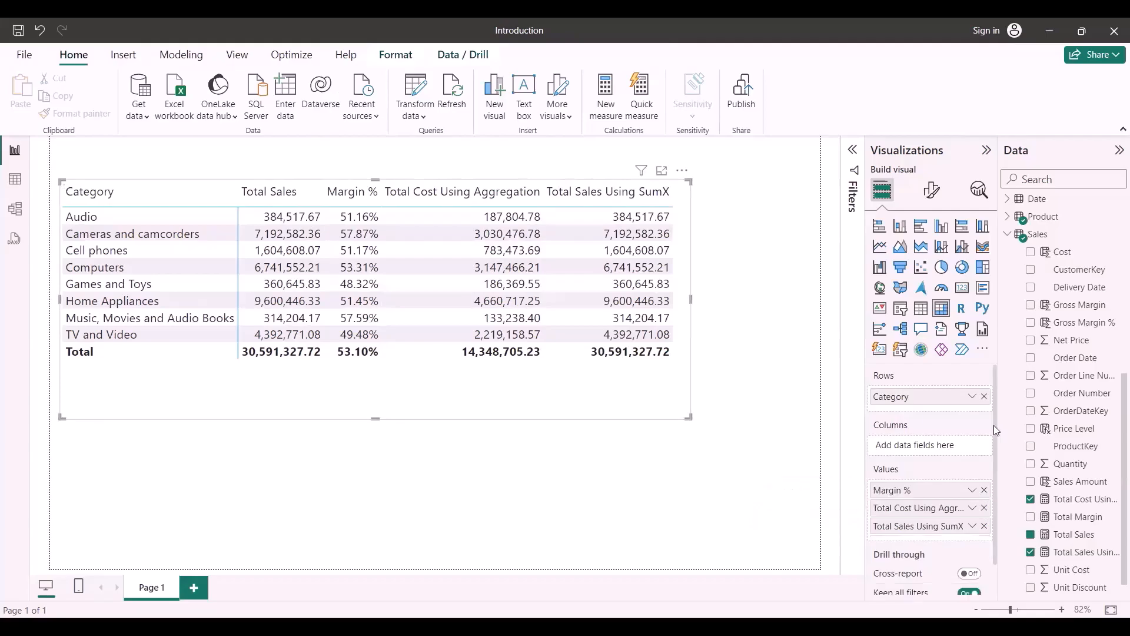
left_click(1073, 253)
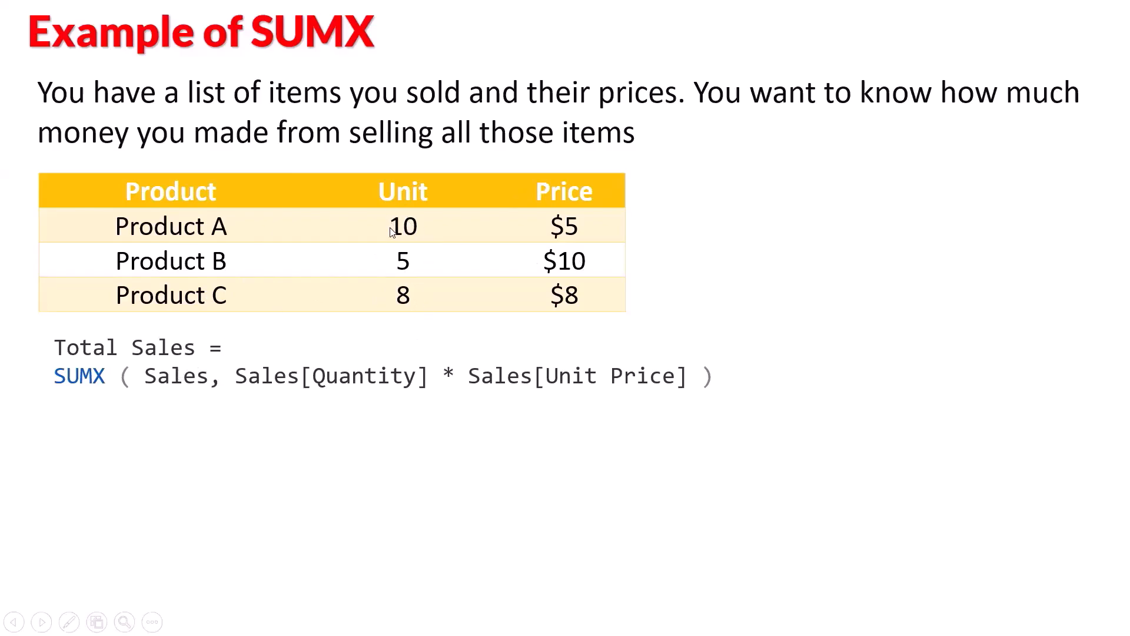
left_click(412, 257)
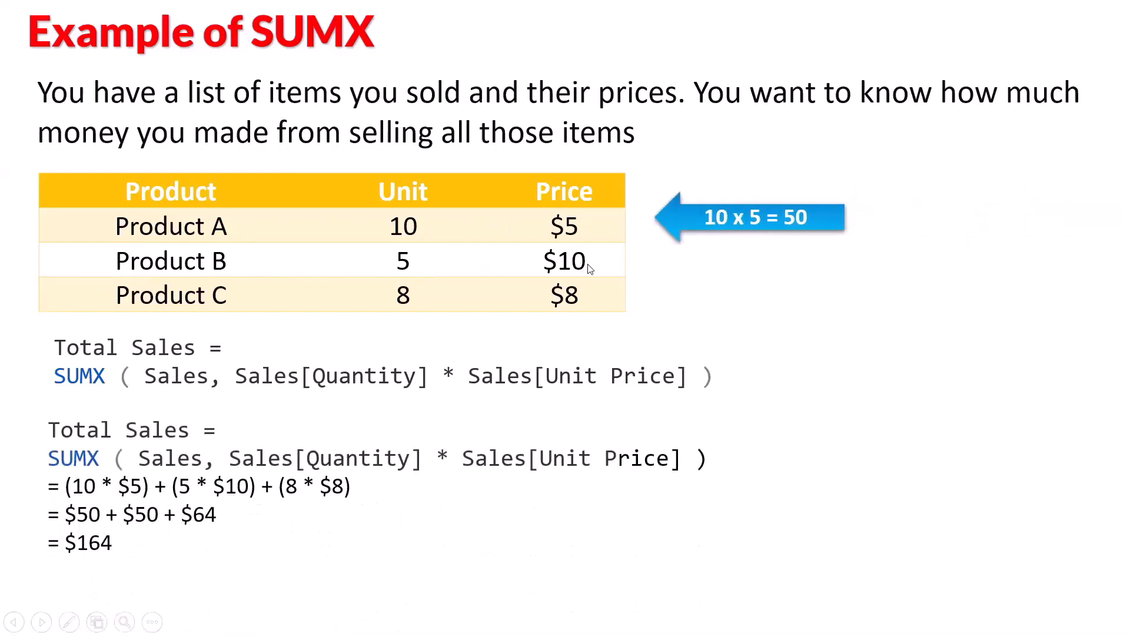
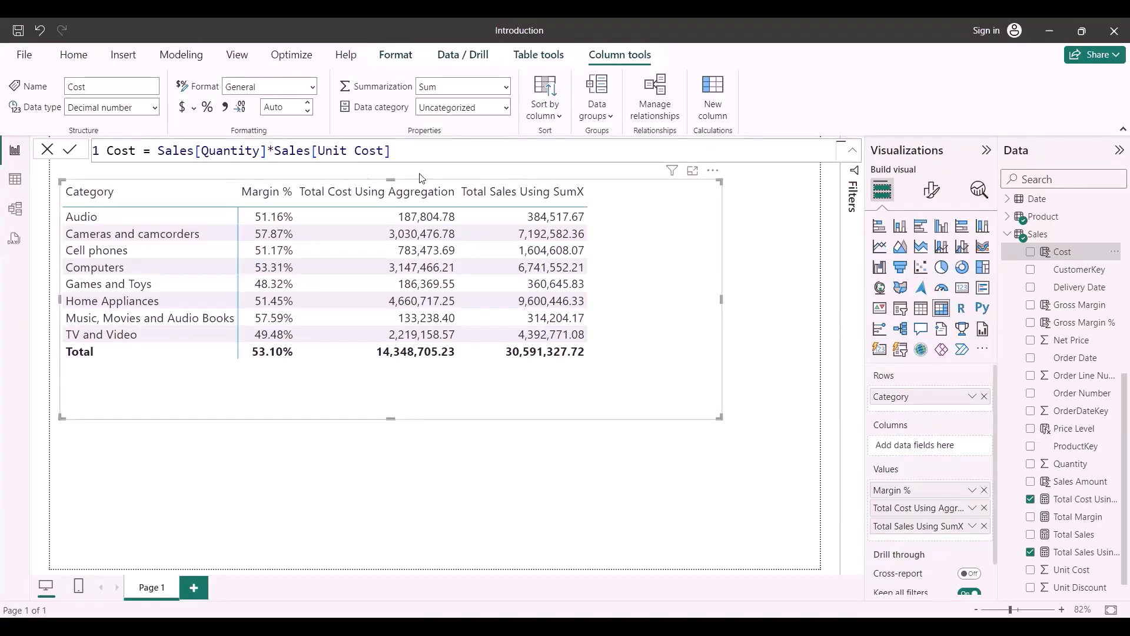
- Create a new measure in the Sales table defined as Sales Transaction = COUNTROWS(Sales)
left_click(1039, 235)
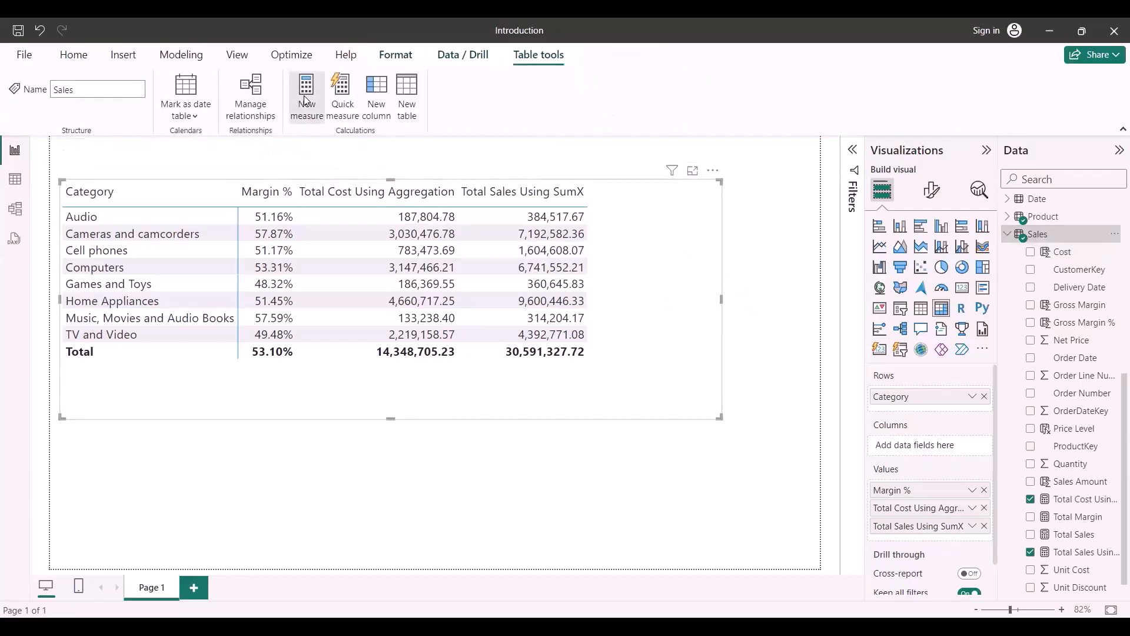
left_click(307, 97)
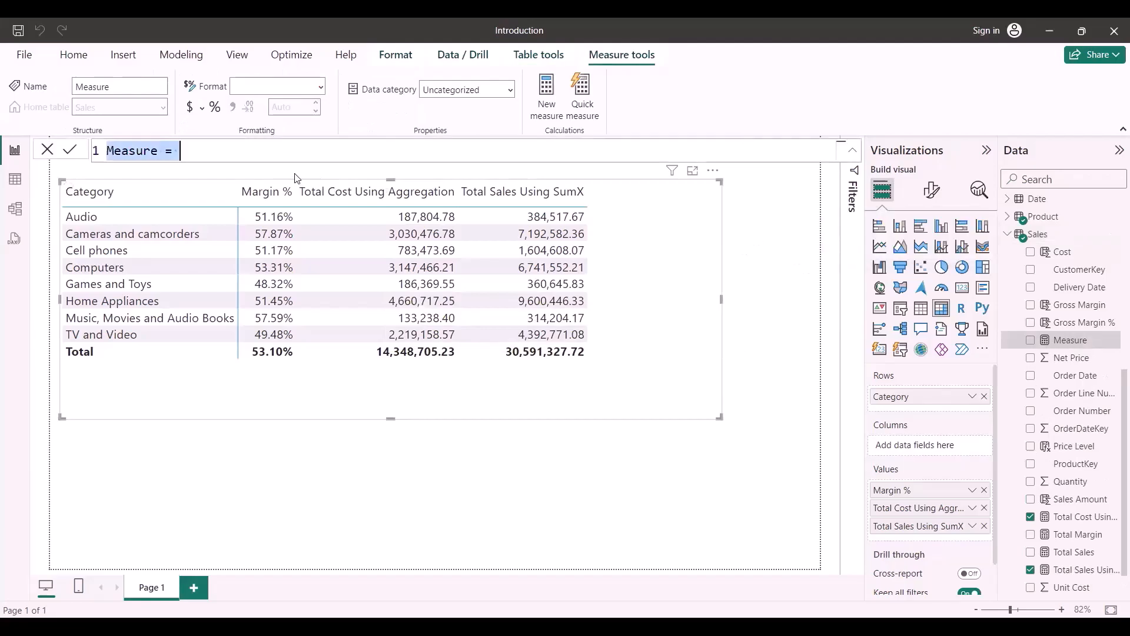
type("Sales Trans")
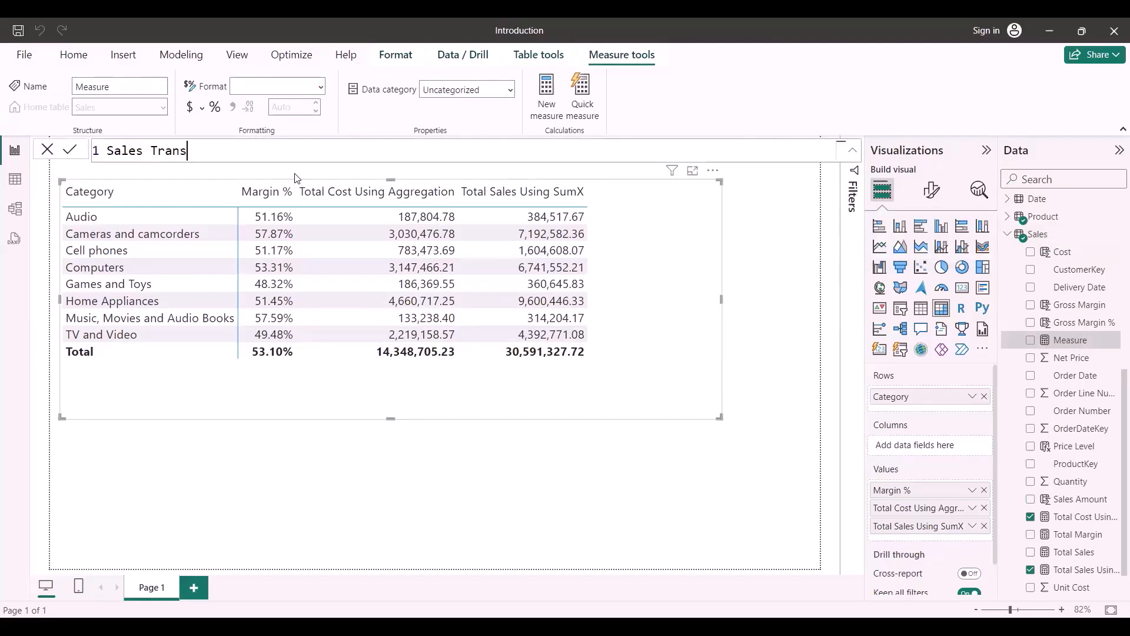
type("action = Countrow")
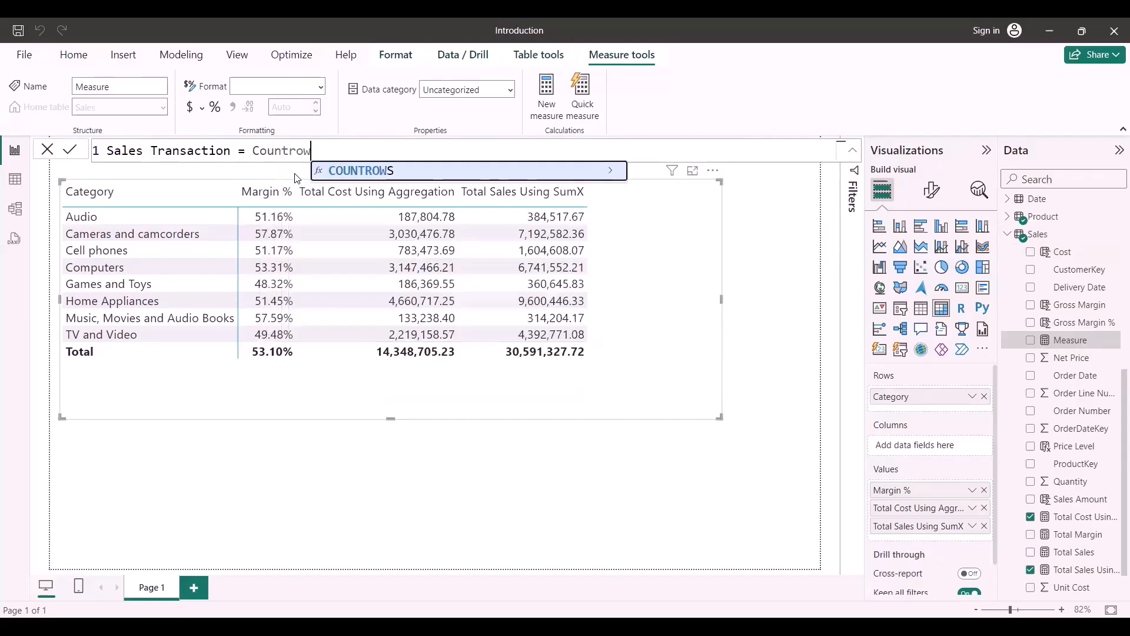
key("Tab")
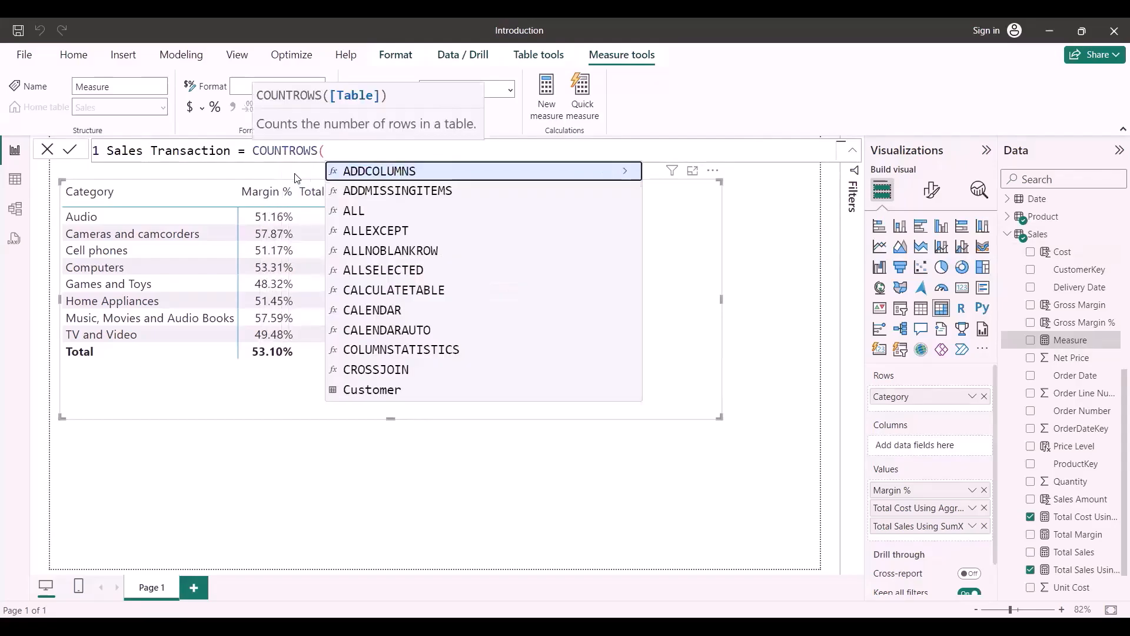
type("sal")
key("Tab")
type(")")
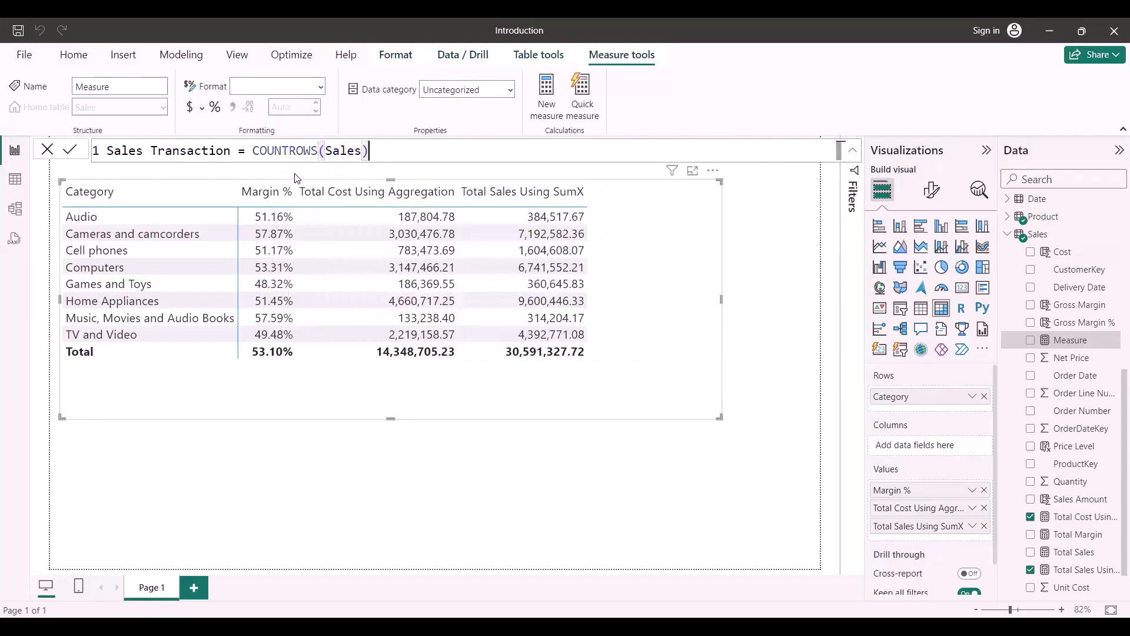
key("Return")
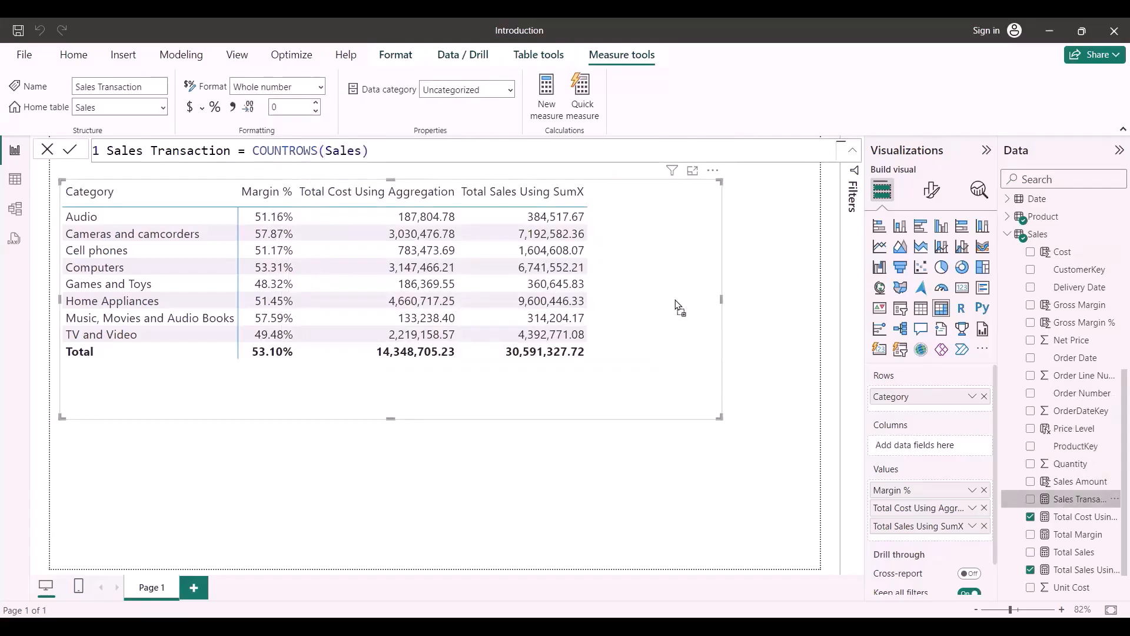
- Add the Sales Transaction measure to the matrix values and format it with a thousands separator
left_click_drag(677, 306, 678, 307)
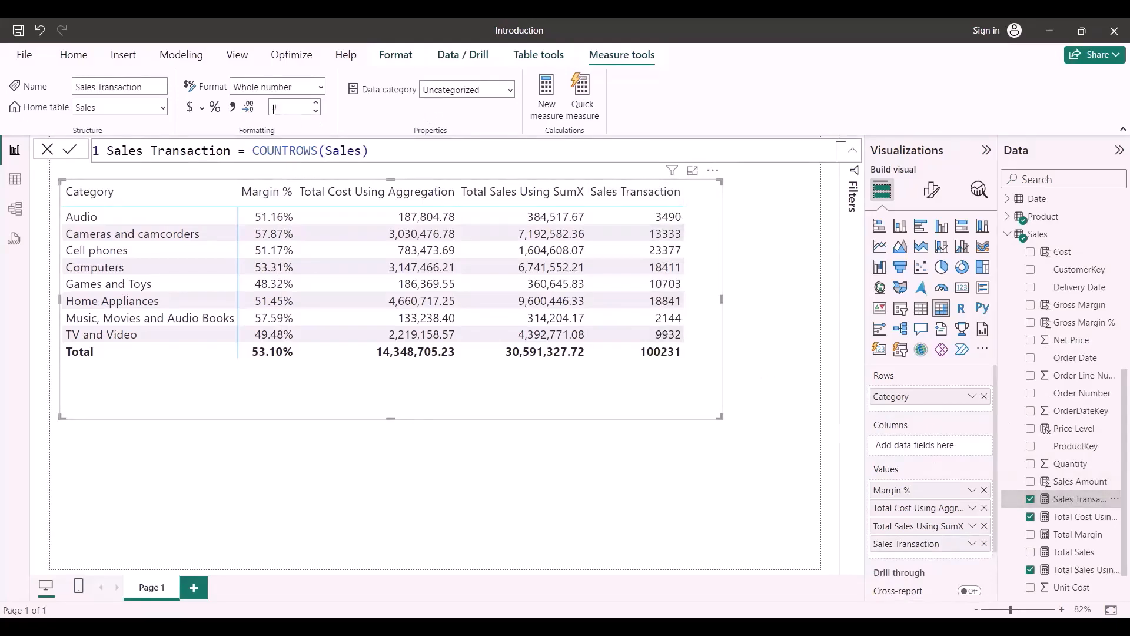
left_click(234, 110)
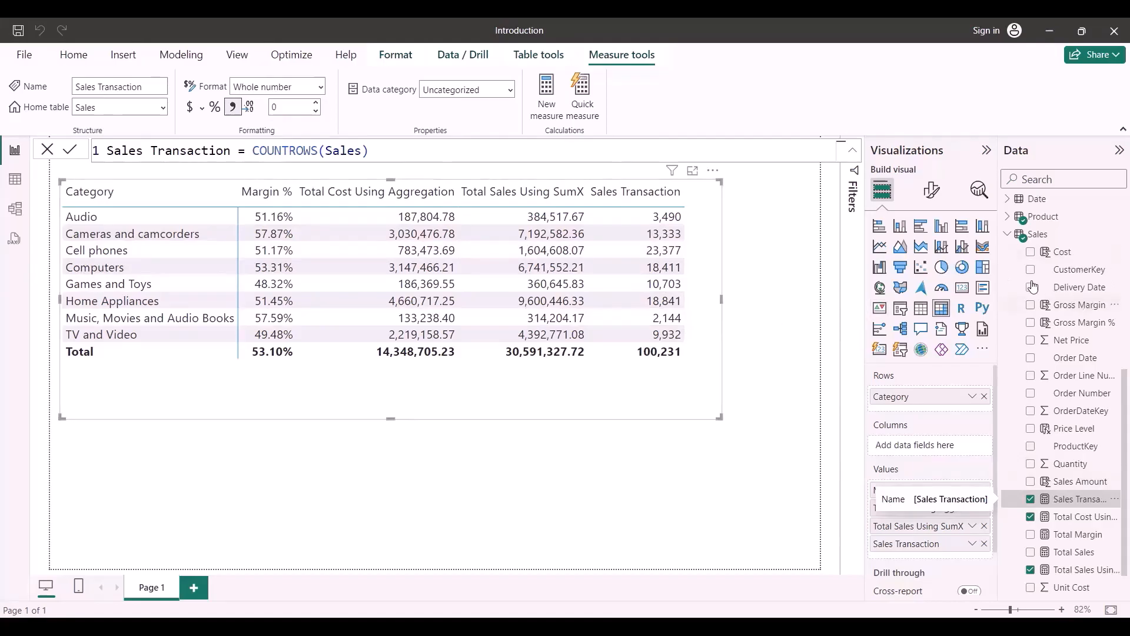
- Create a new measure in the Sales table defined as Unique Customer = DISTINCTCOUNT(Sales[CustomerKey])
left_click(1039, 235)
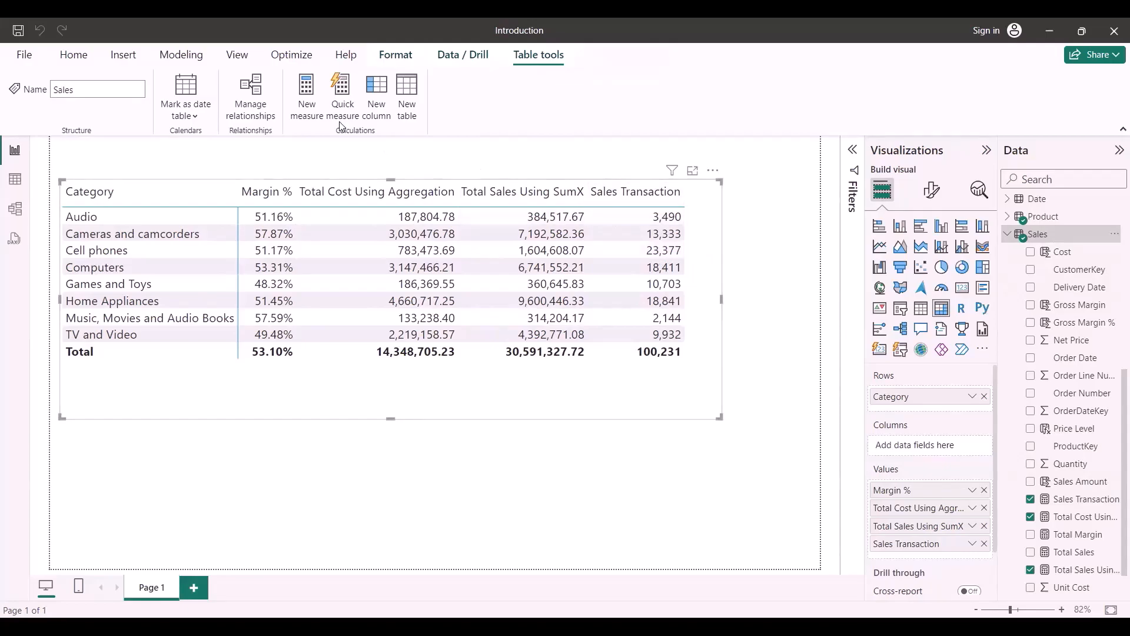
left_click(301, 81)
type("Uniqu")
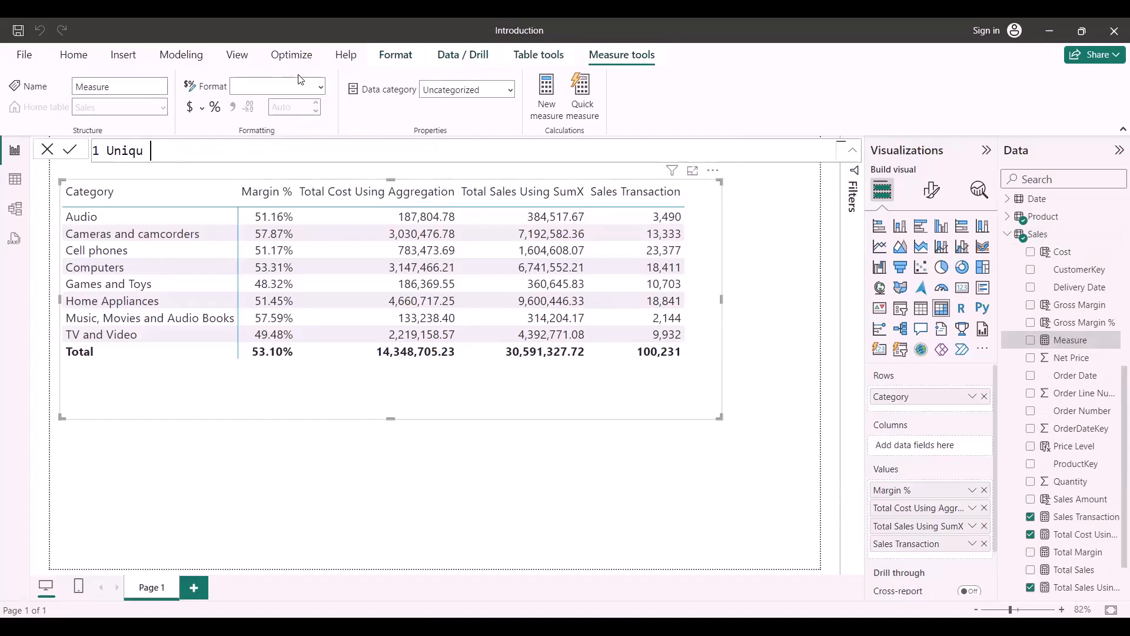
type("e Customer = dist")
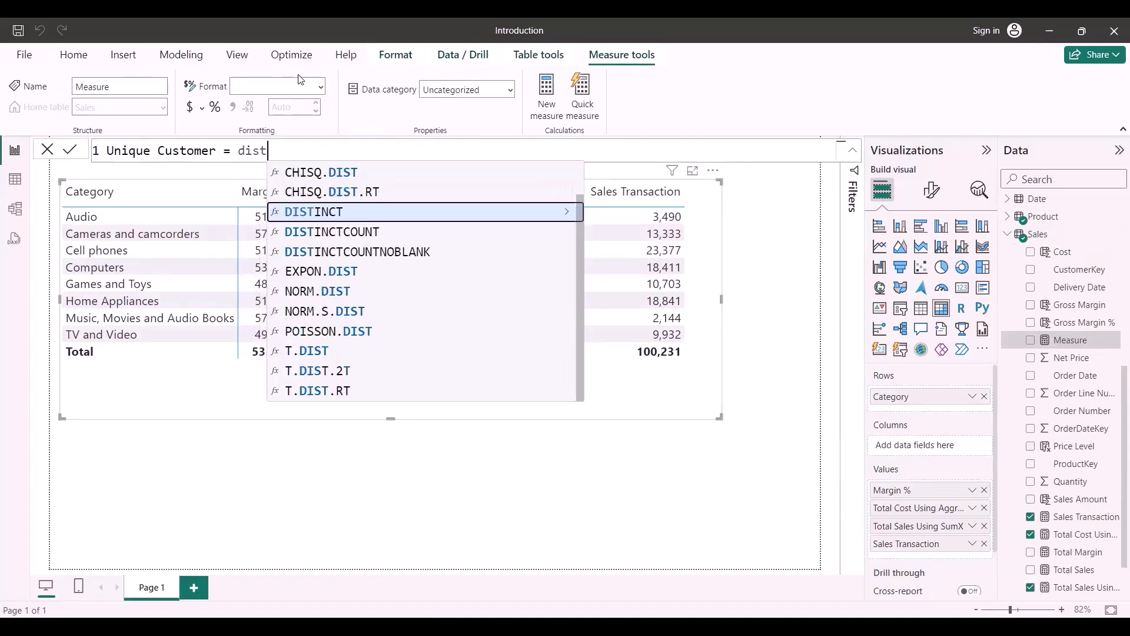
key("Down")
key("Tab")
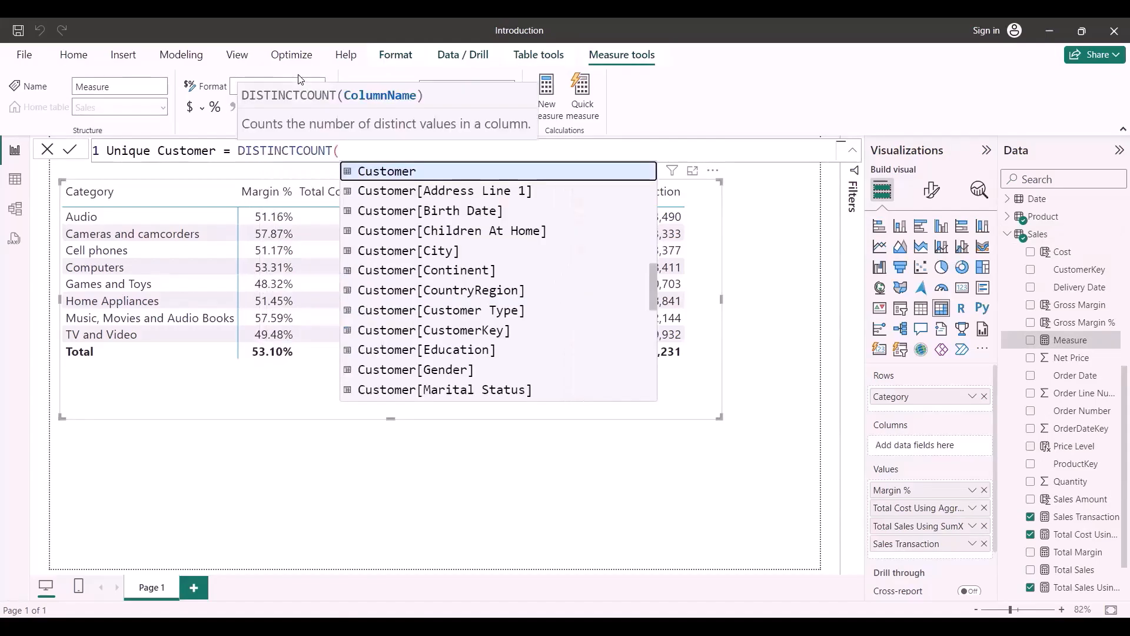
type("sa")
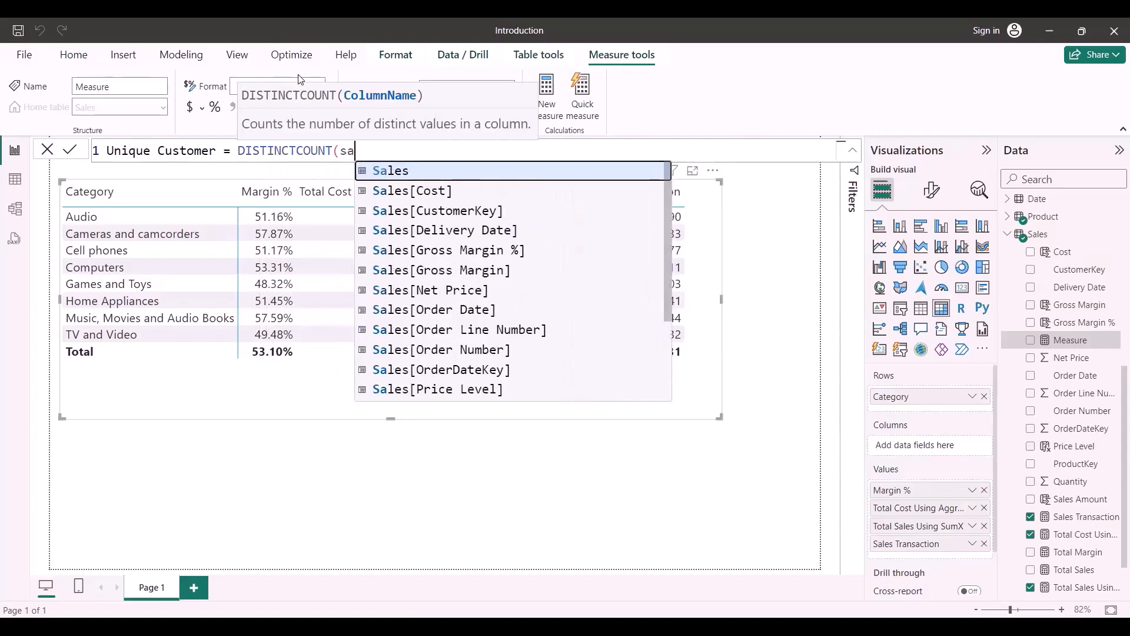
type("les[c")
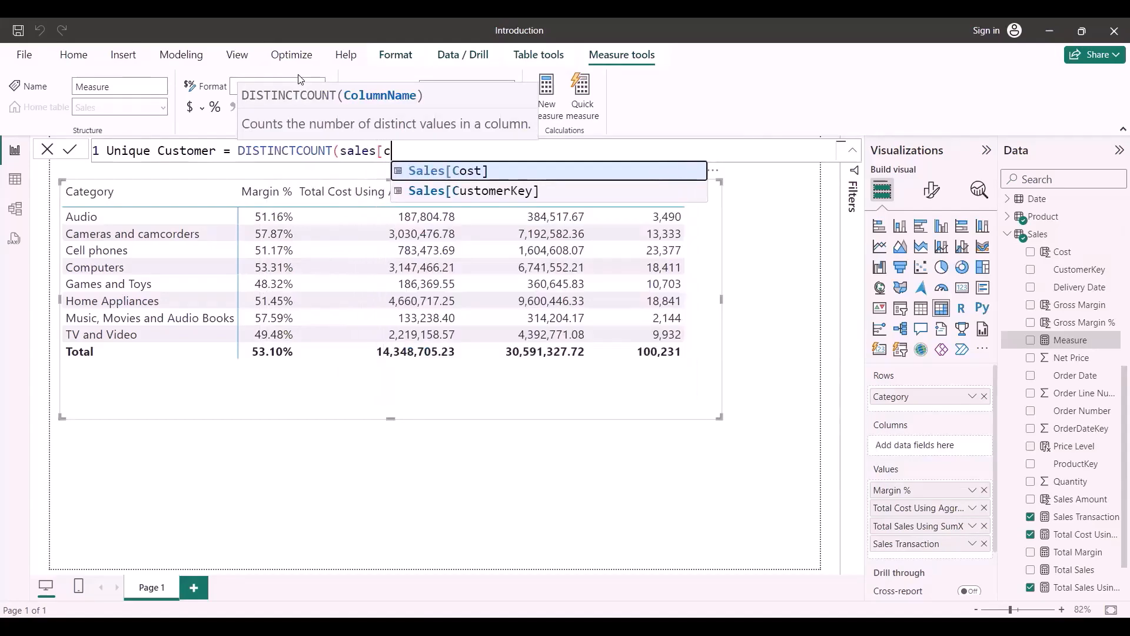
key("Down")
key("Tab")
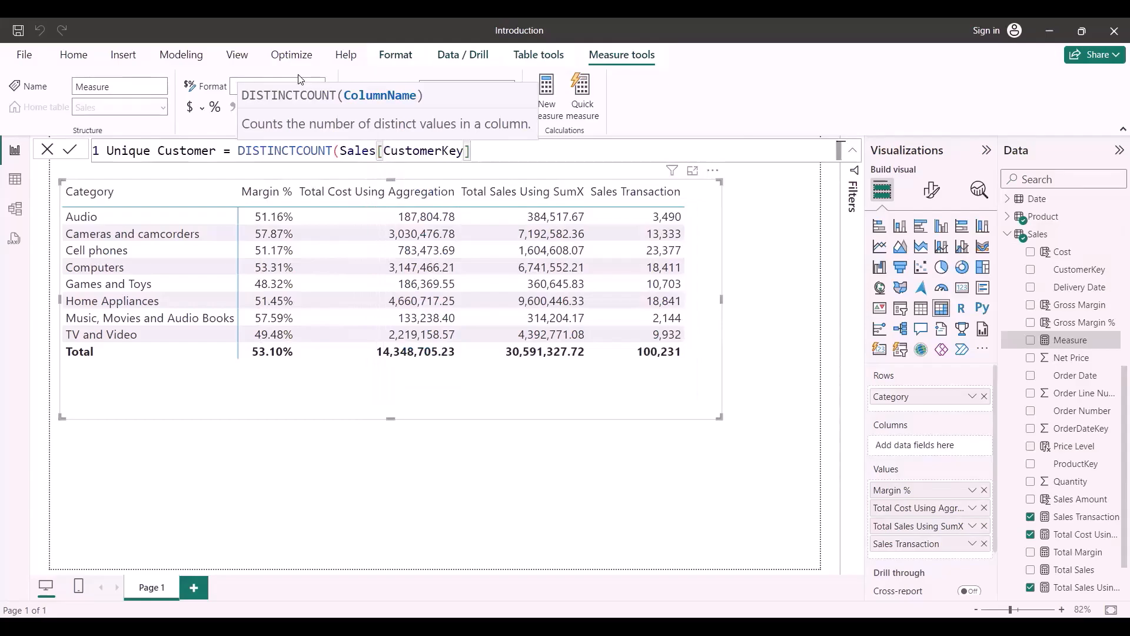
type(")")
key("Return")
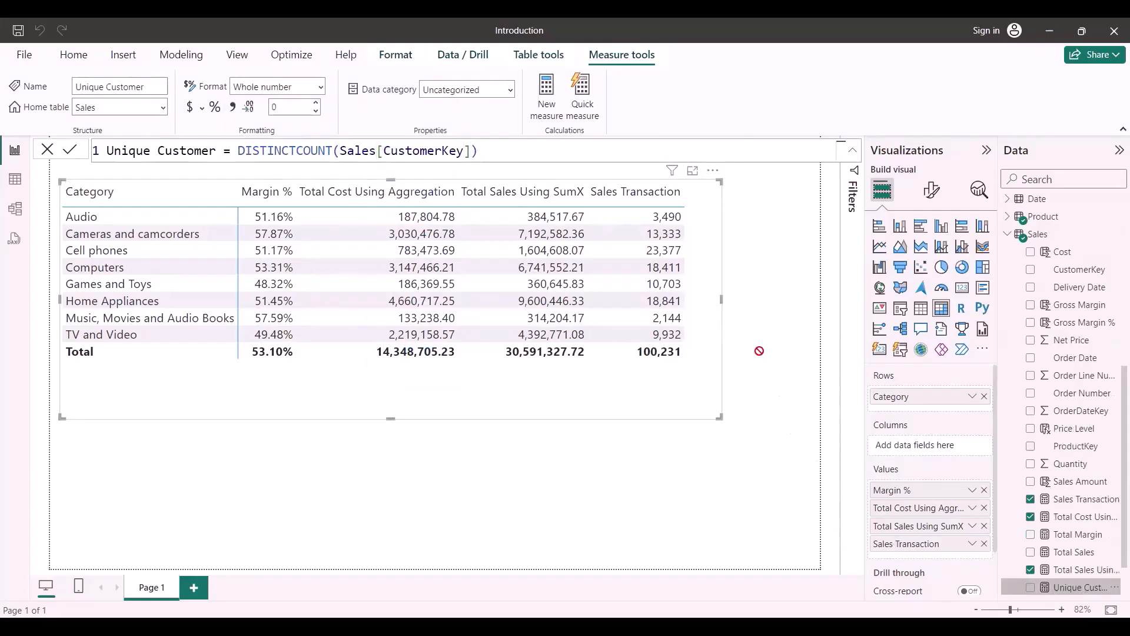
- Add Unique Customer to the matrix values and remove Margin % and Total Cost Using Aggregation
left_click_drag(759, 351, 695, 287)
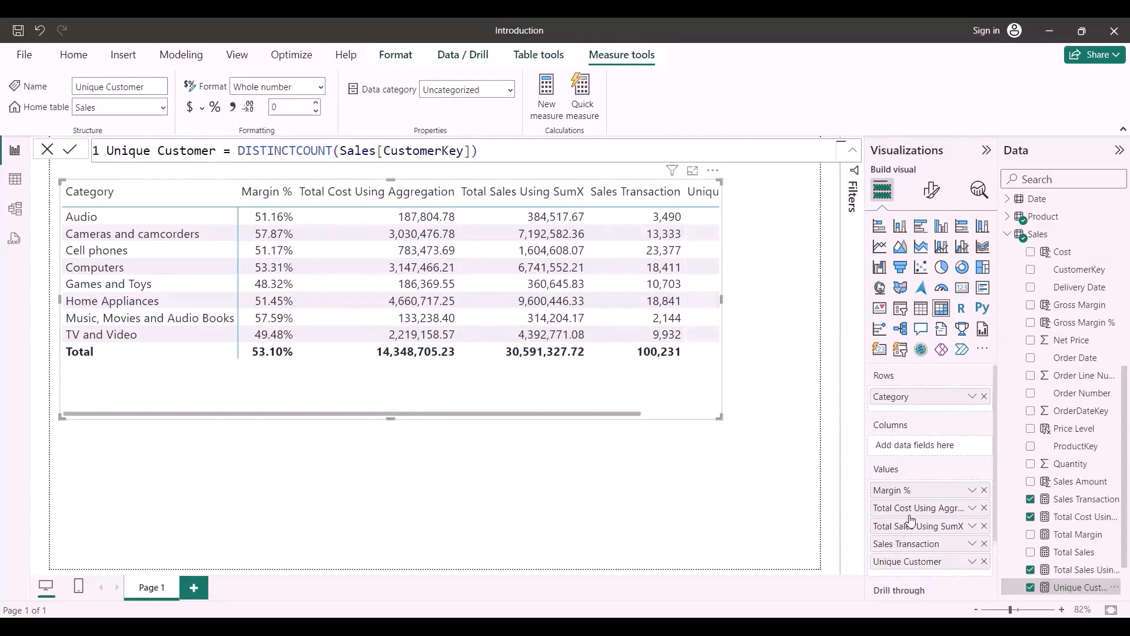
left_click(985, 491)
left_click(984, 491)
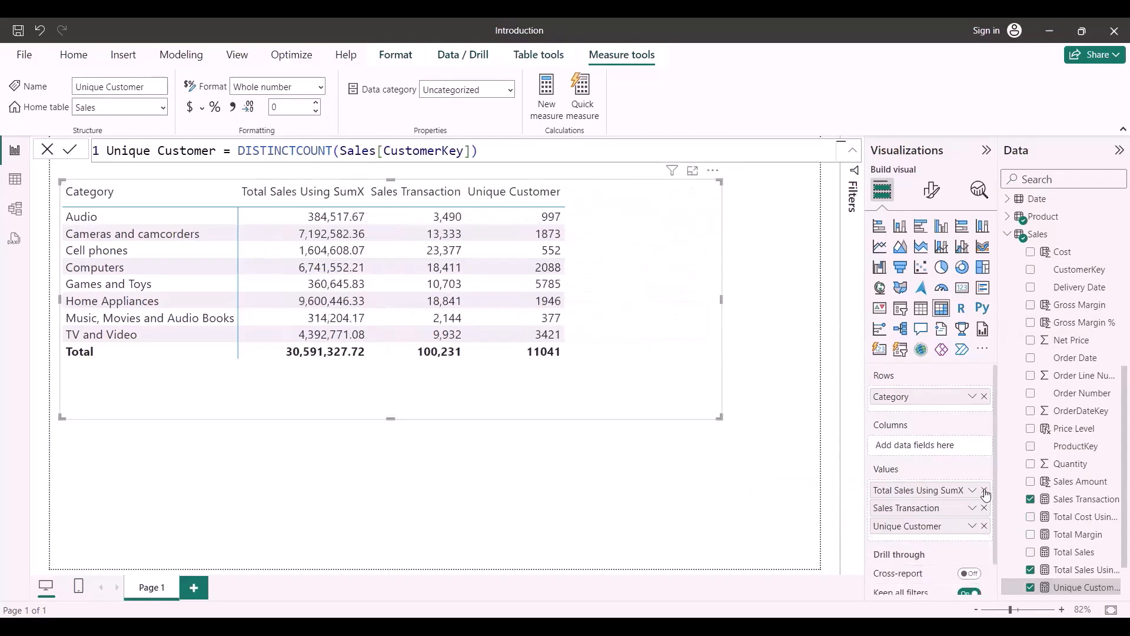
- Remove Total Sales Using SumX from the matrix values and add it back above Sales Transaction
left_click(985, 491)
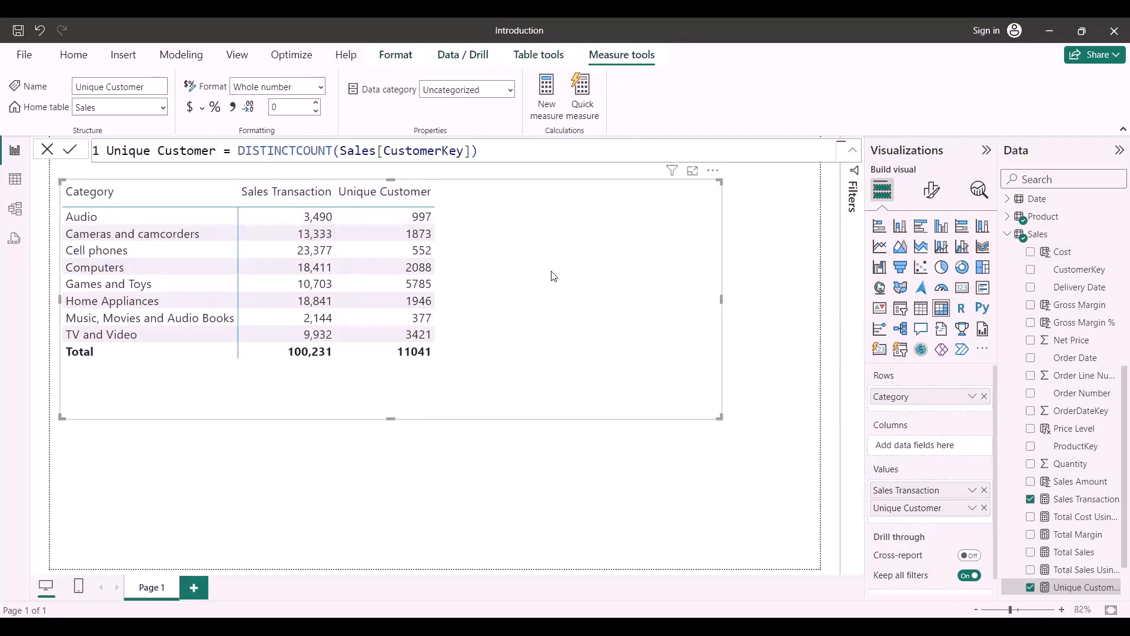
scroll(1075, 430, "down", 1)
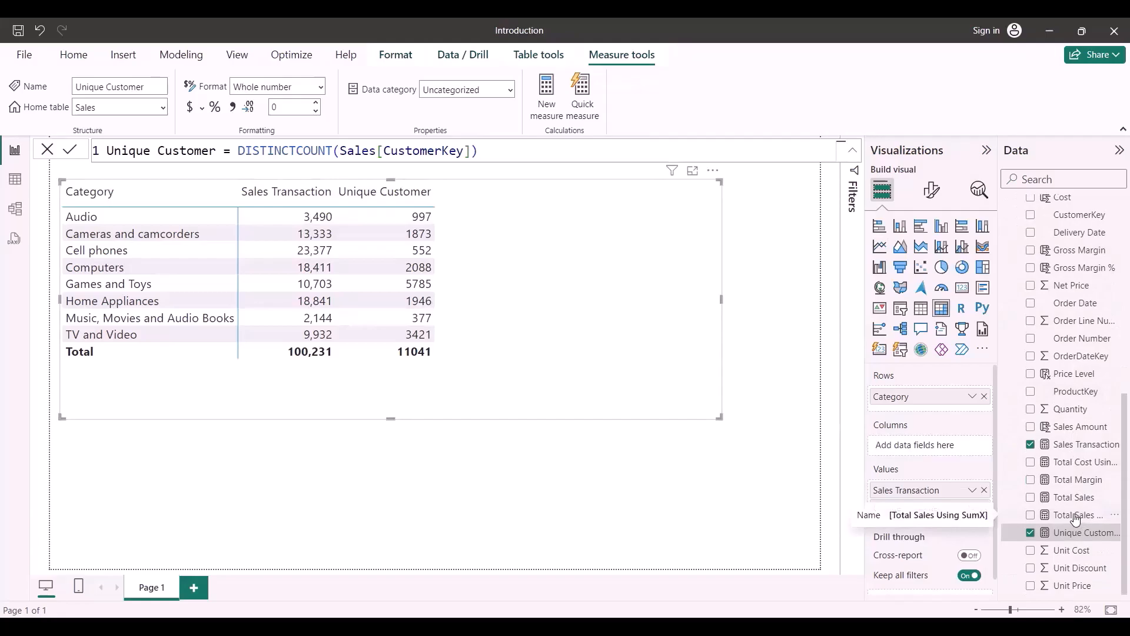
left_click_drag(1075, 518, 946, 490)
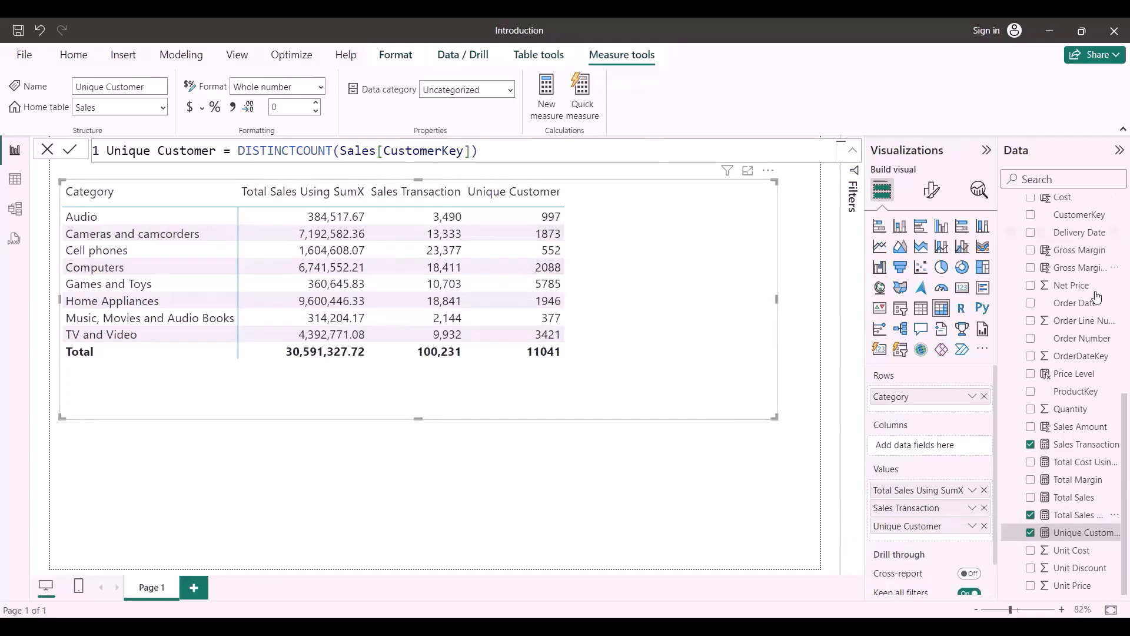
- Start a new Sales table measure named Sales by Transaction with [Total Sales Using SumX] as its numerator
scroll(1054, 424, "up", 4)
left_click(1048, 429)
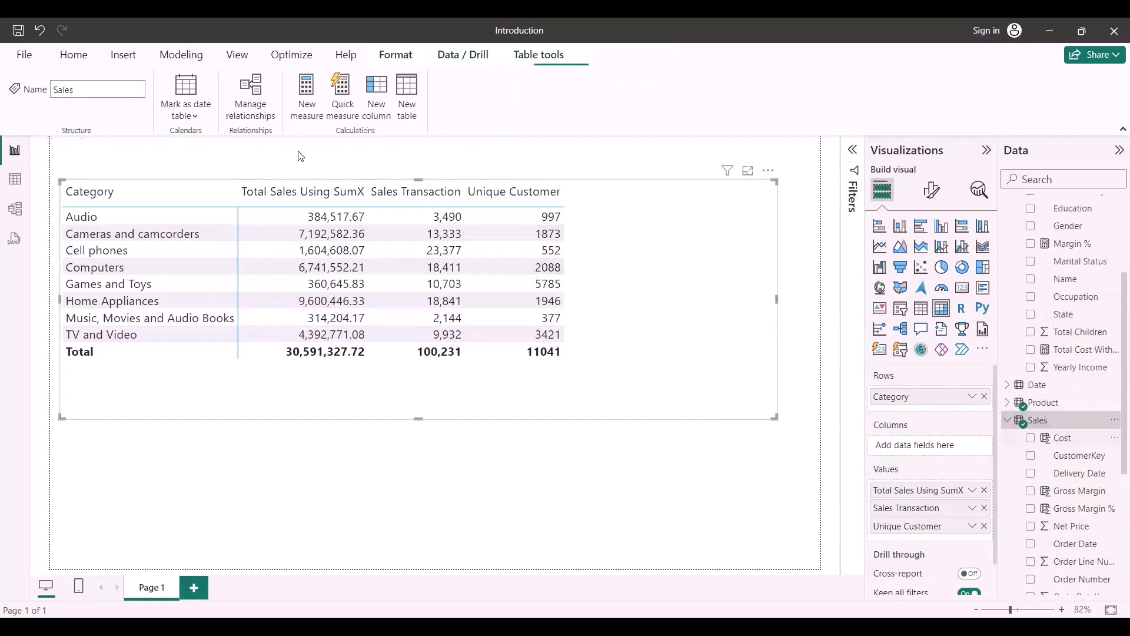
left_click(306, 94)
type("Sa")
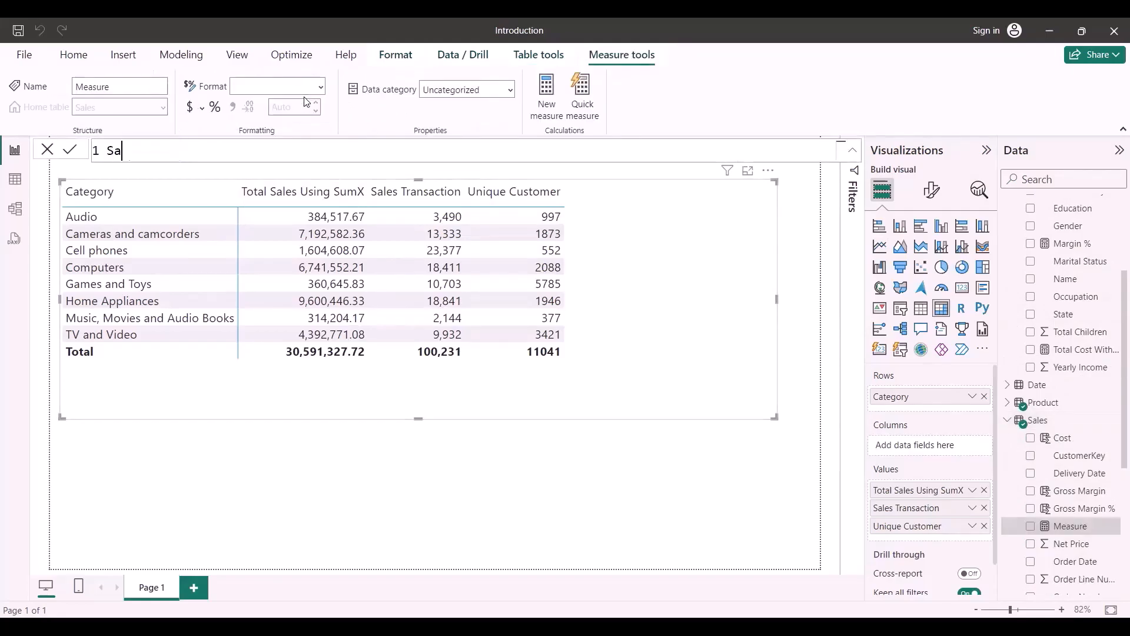
type("les by Transaction =")
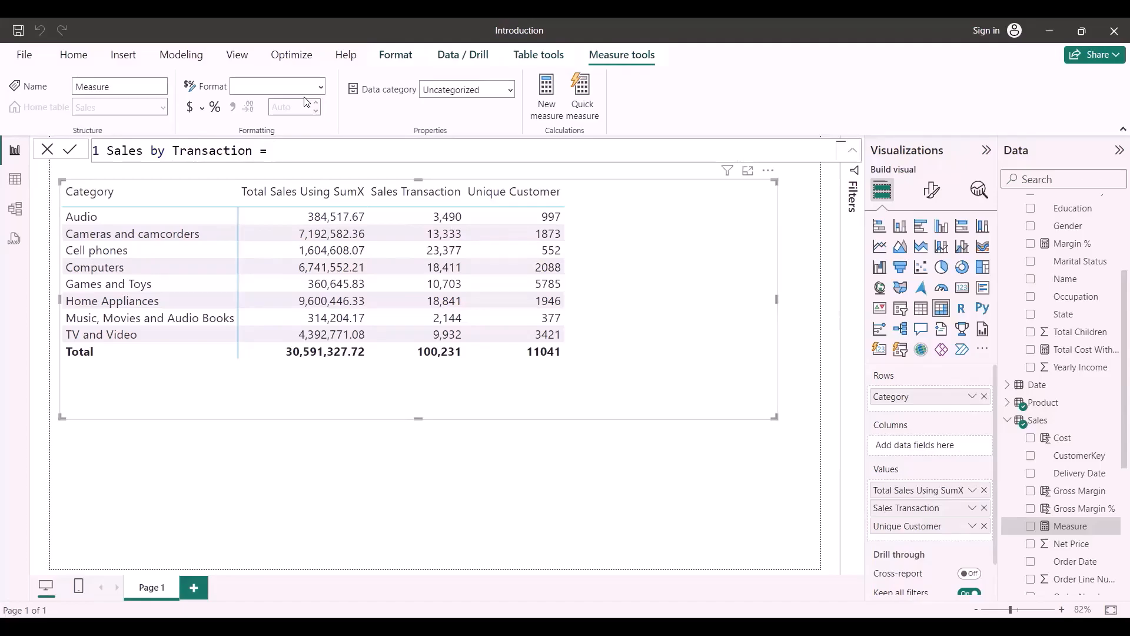
type(" total sa")
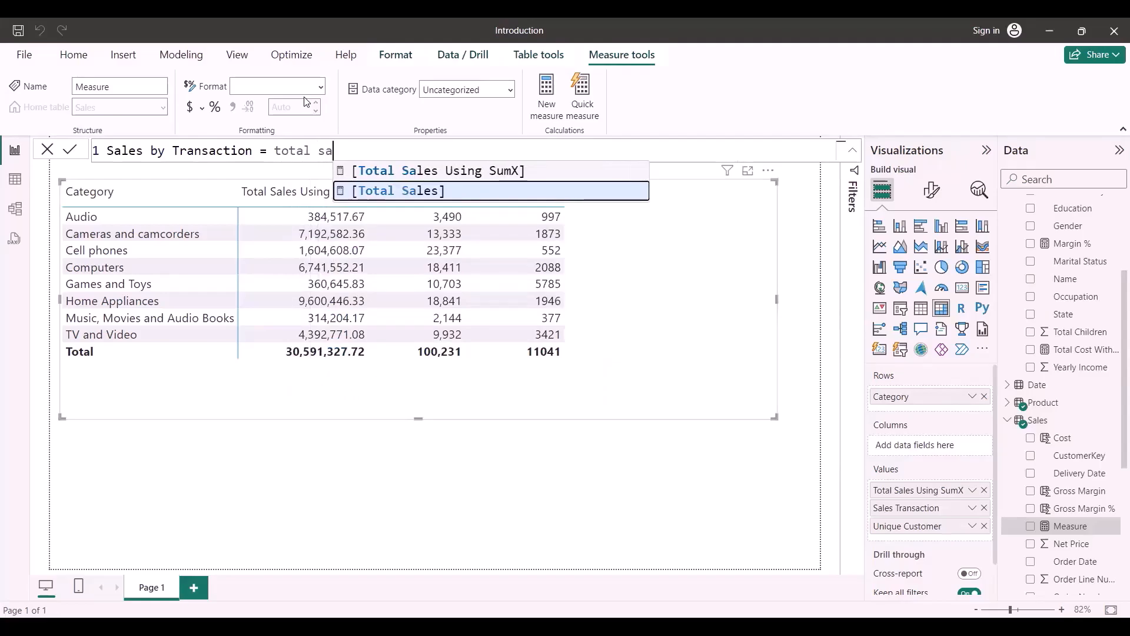
key("Up")
key("Tab")
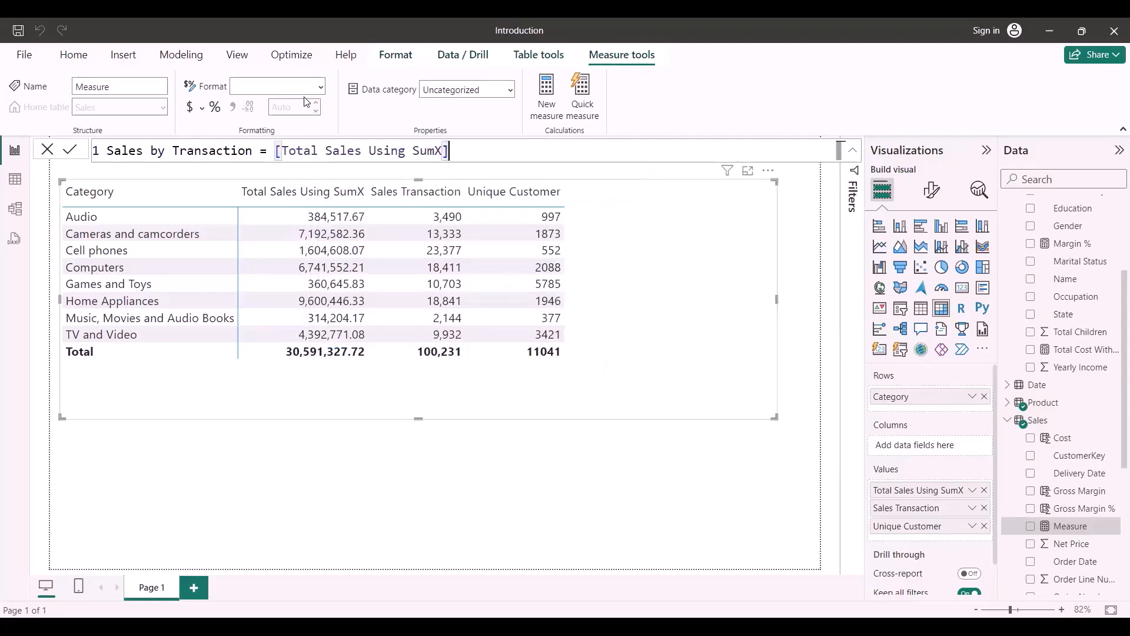
- Complete the Sales by Transaction formula by dividing by the [Sales Transaction] measure, and commit it
type("/sales")
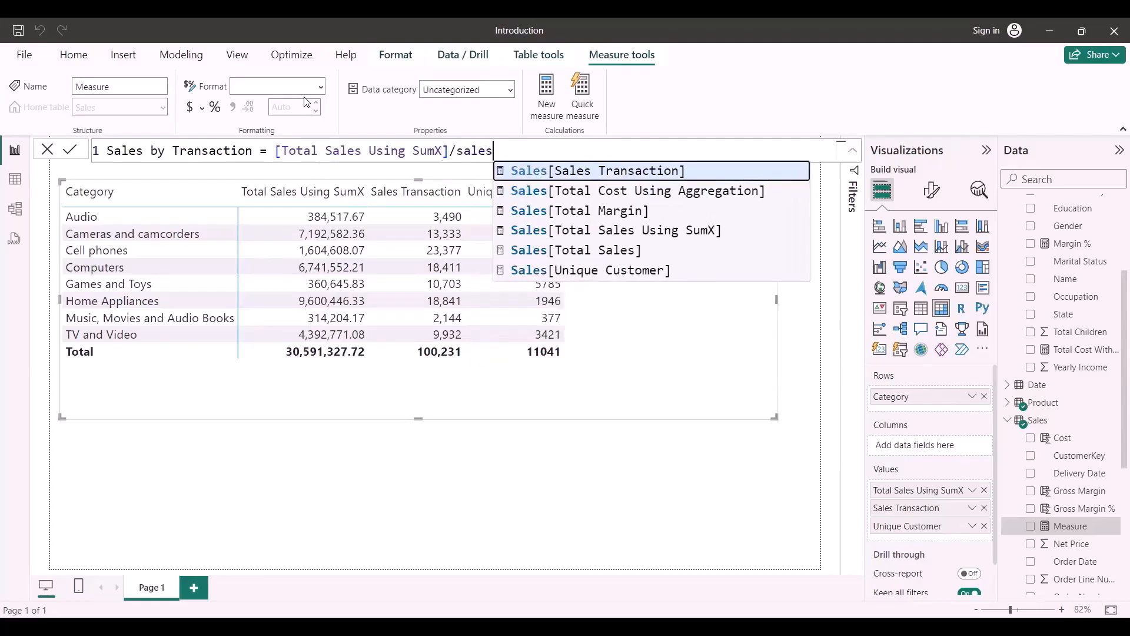
key("Down")
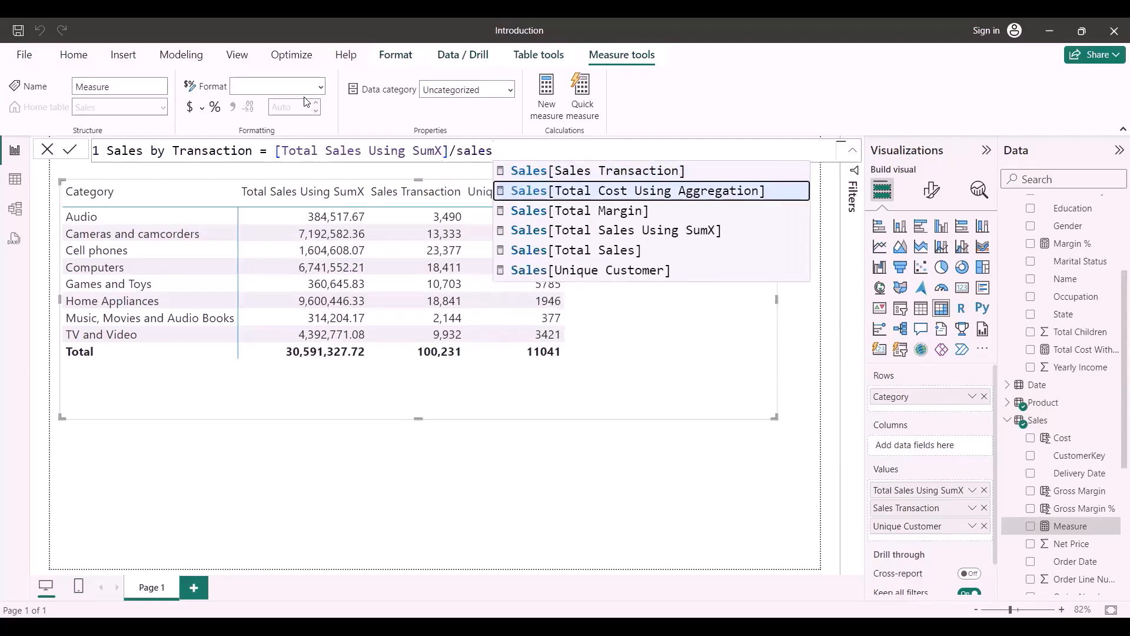
key("Up")
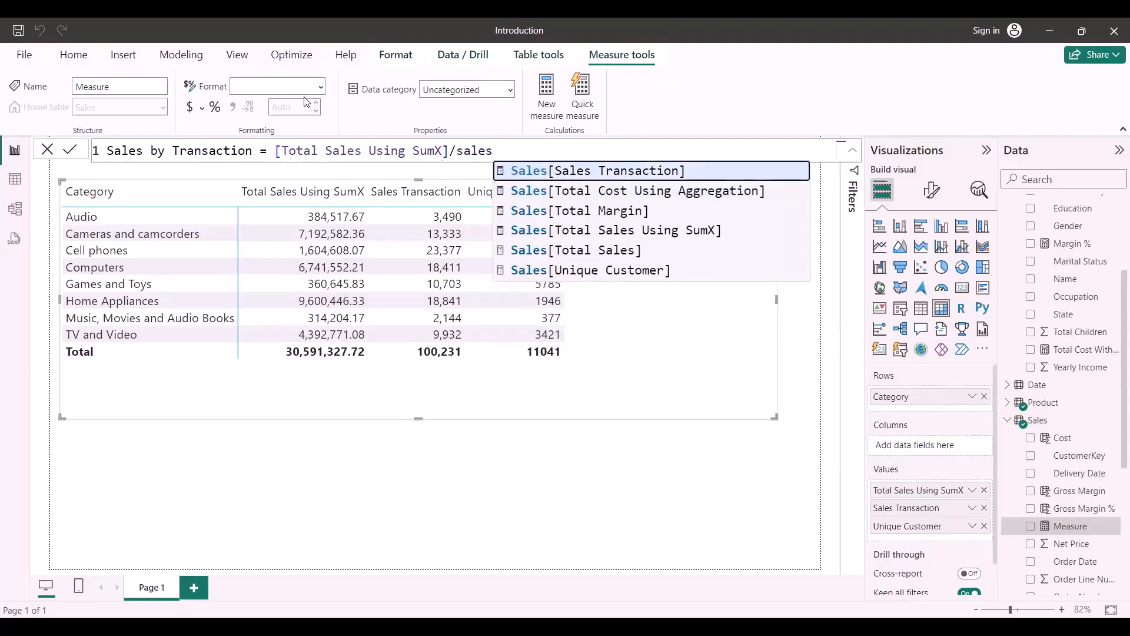
key("Tab")
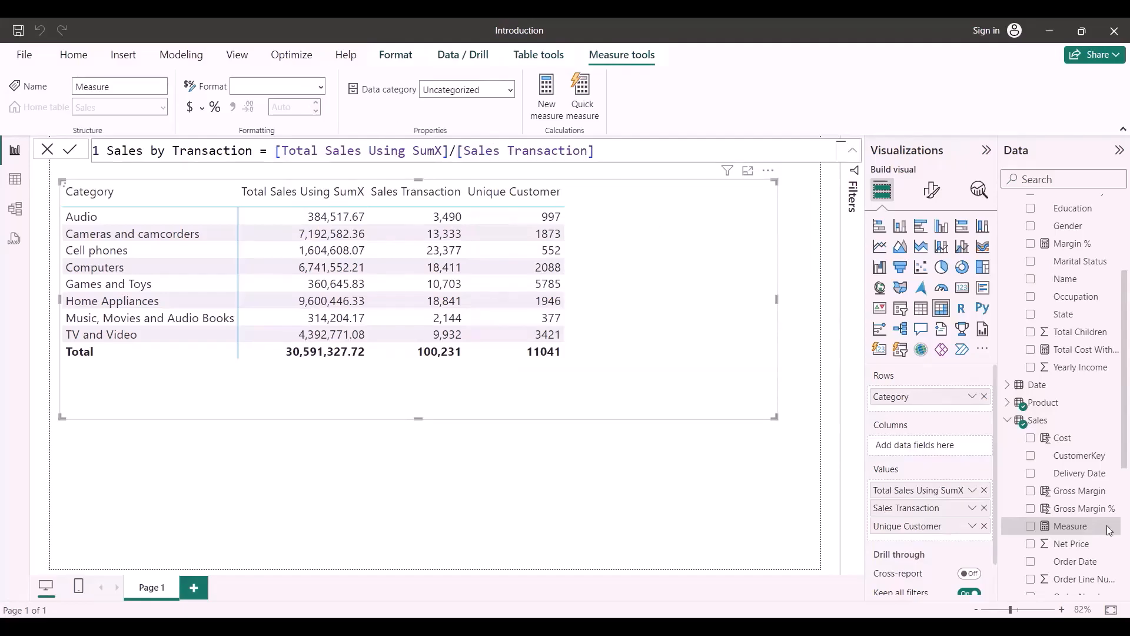
key("Return")
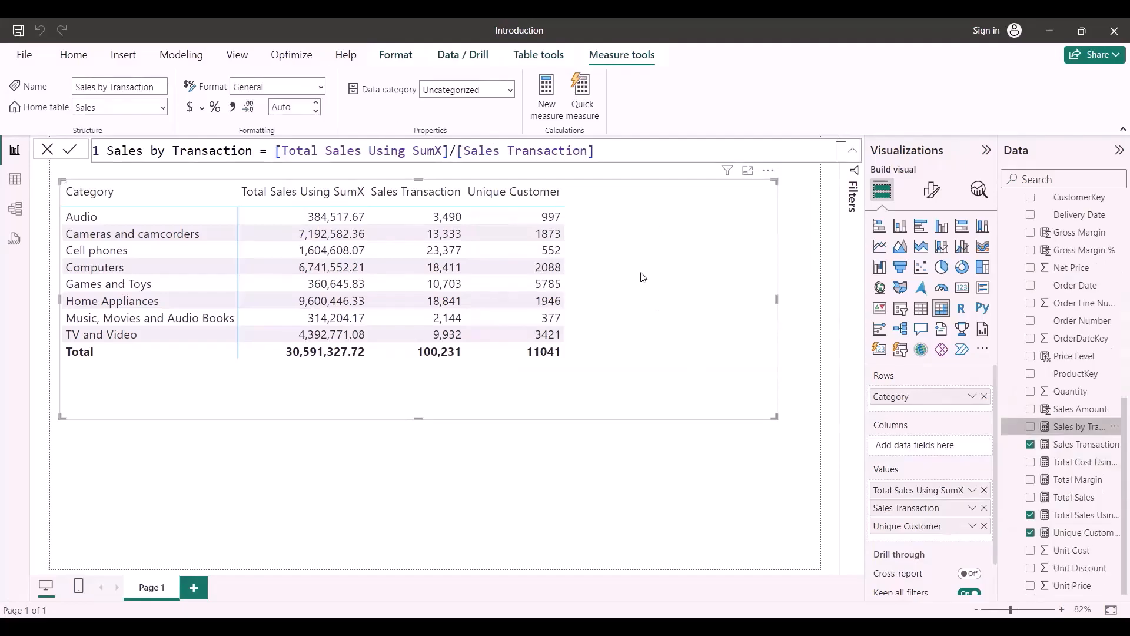
- Show Sales by Transaction in the matrix and remove Sales Transaction and Unique Customer from its values
left_click(984, 508)
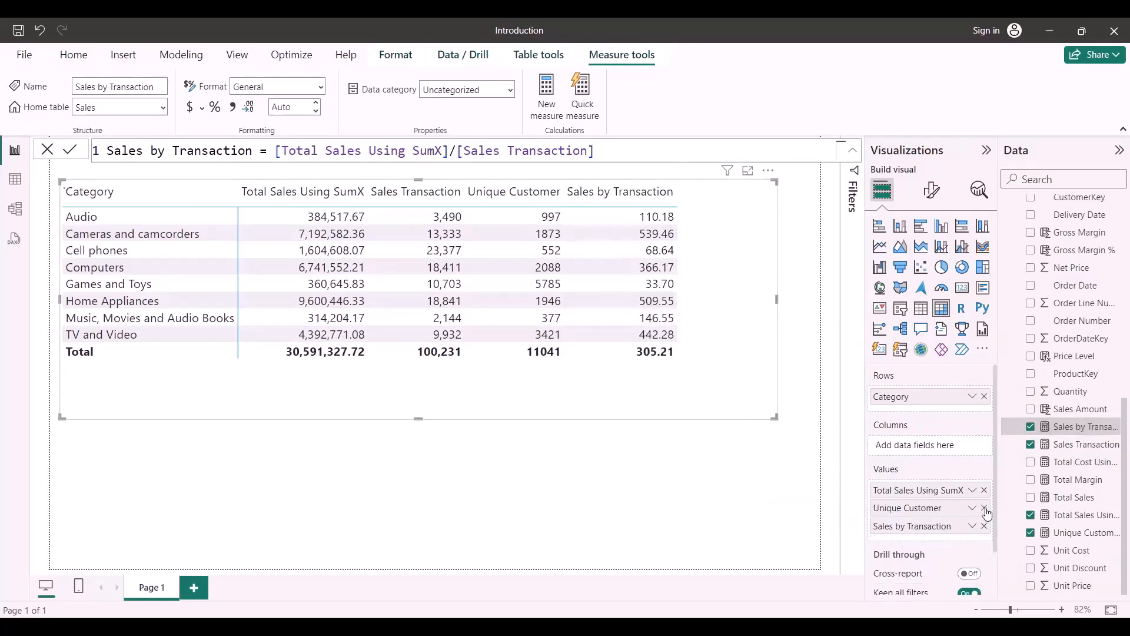
left_click(984, 508)
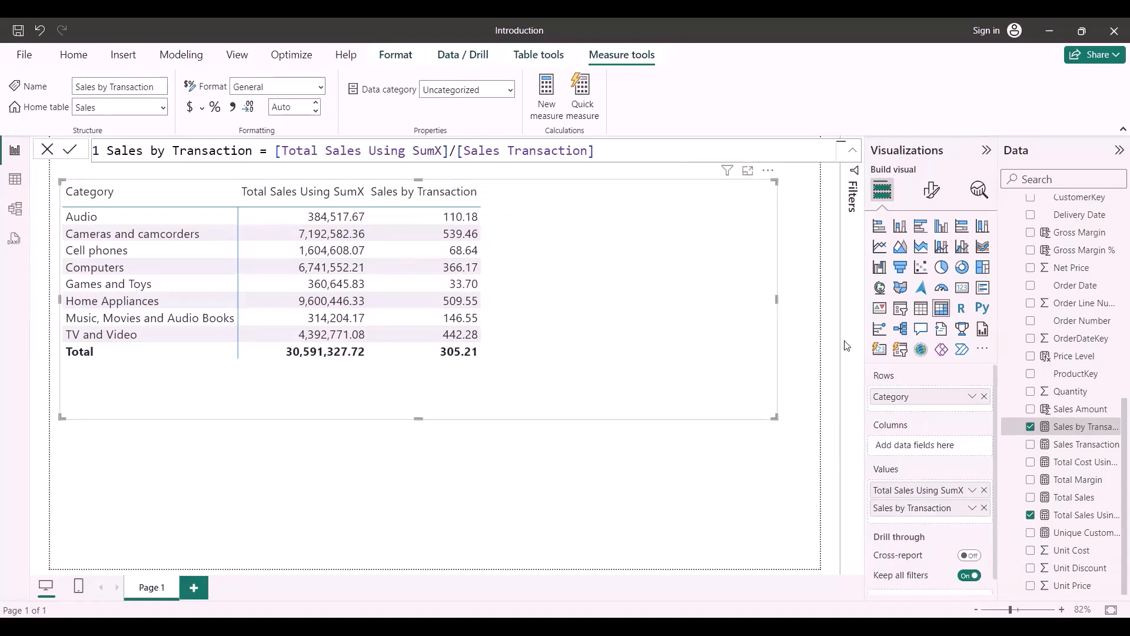
- Start a new Sales table measure named Sales by Customer with [Total Sales Using SumX] as its numerator
left_click(545, 102)
left_click(552, 104)
type("Sales by Customer =")
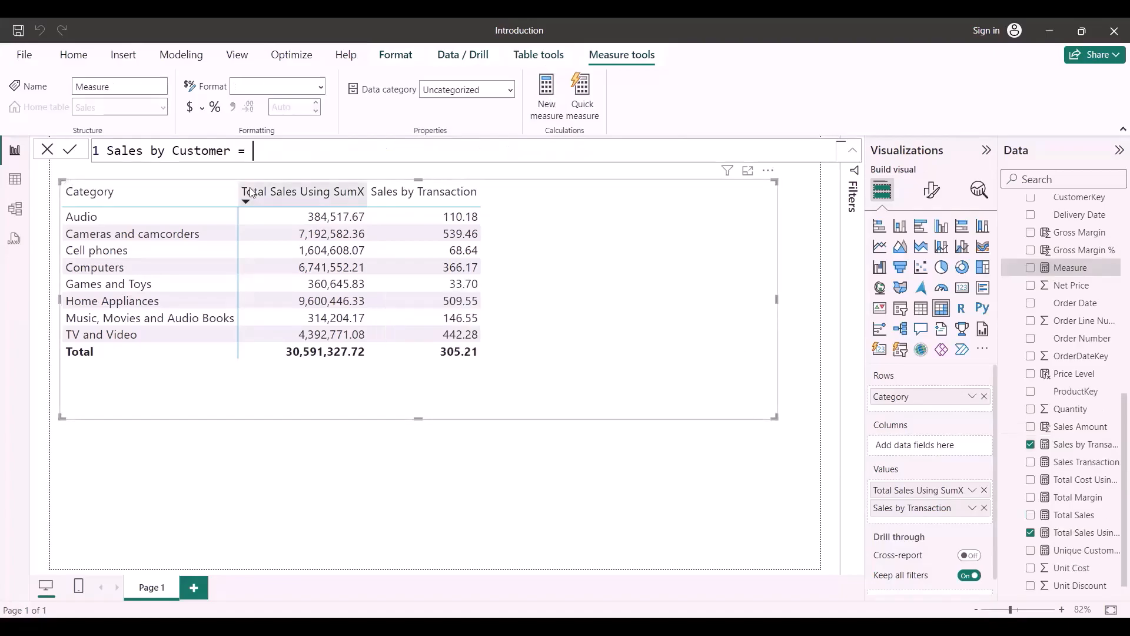
type("total")
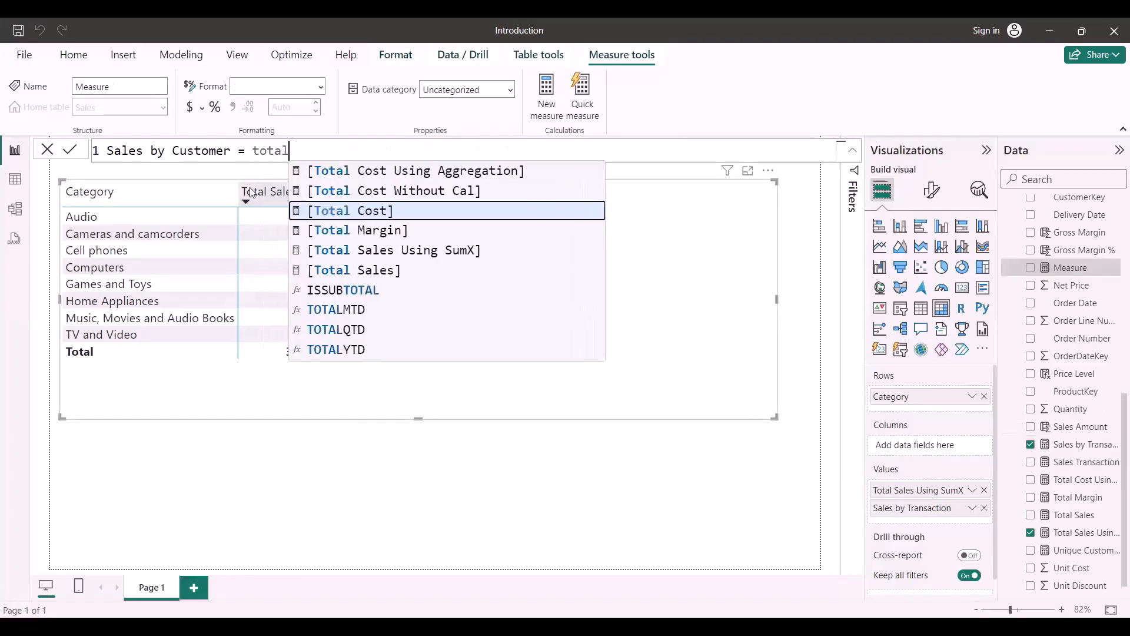
key("Down")
key("Down")
key("Tab")
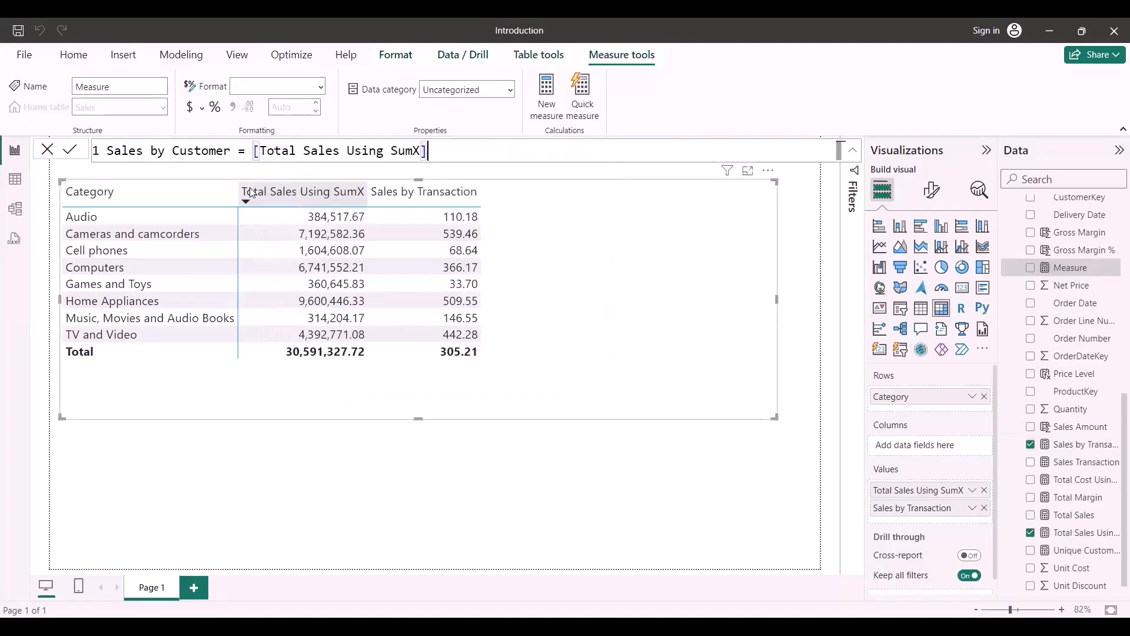
- Complete the Sales by Customer formula by dividing by the [Unique Customer] measure, and commit it
type("/uni")
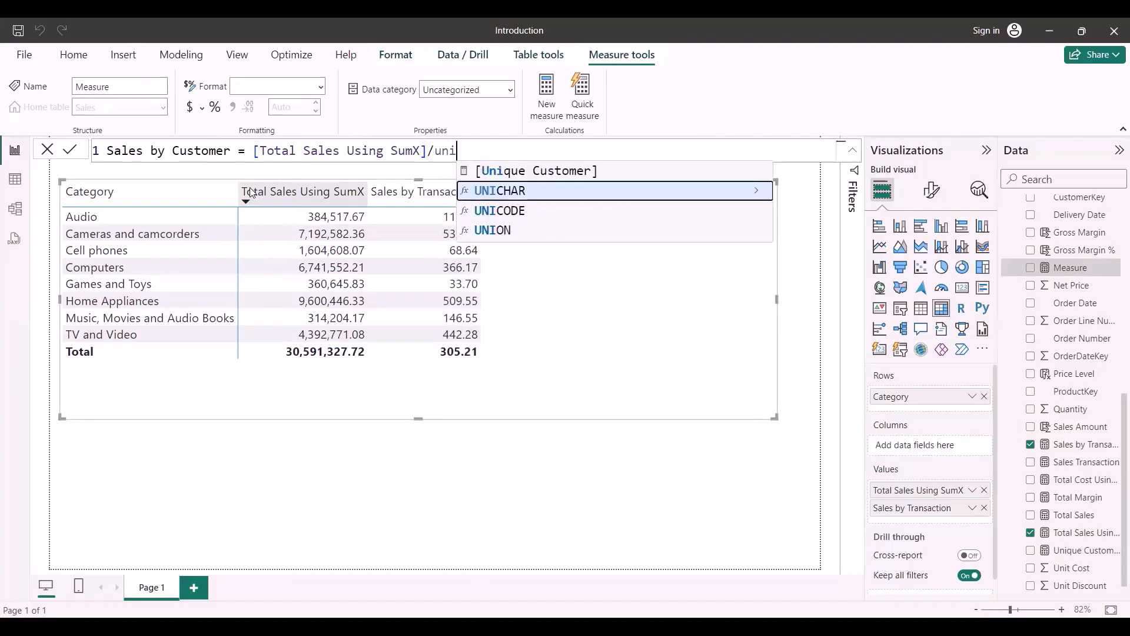
key("Up")
key("Tab")
key("Return")
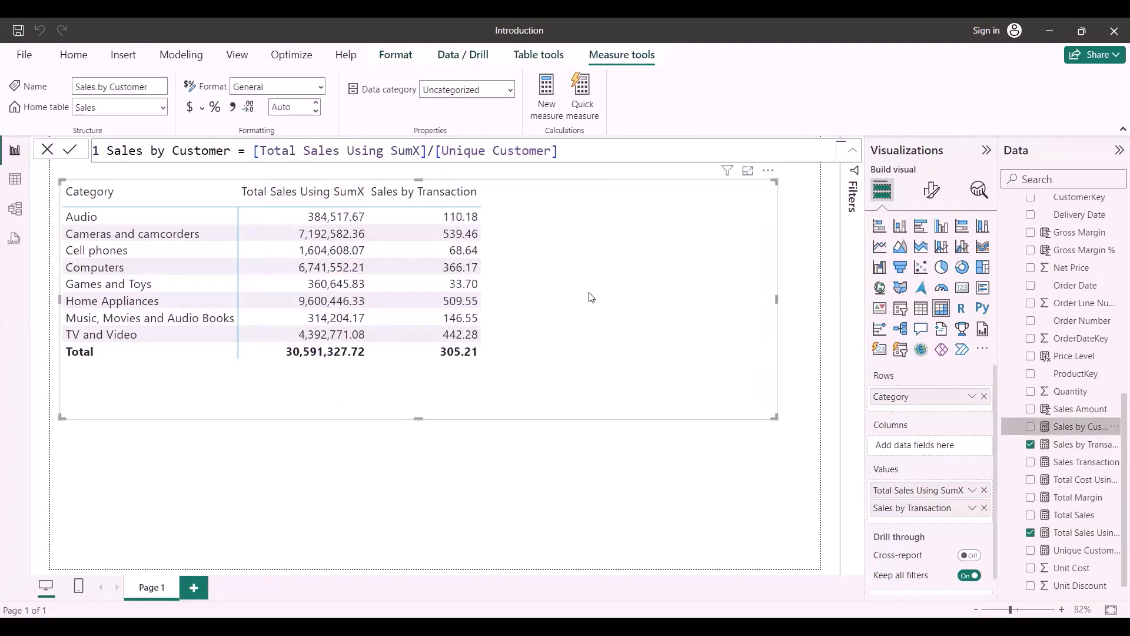
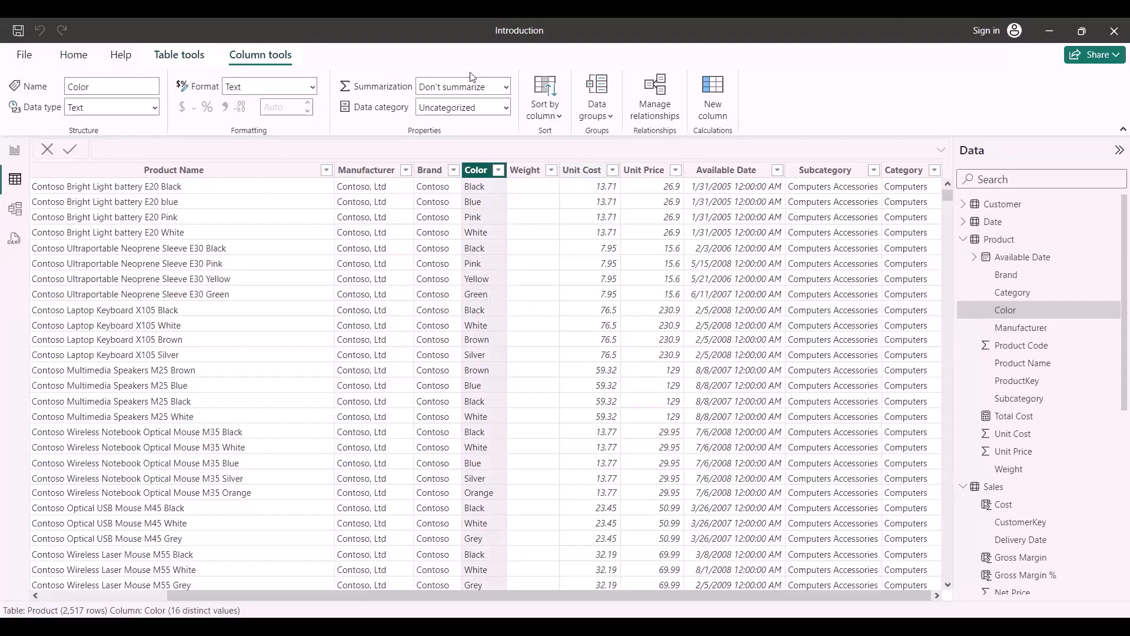
- Start a new Product table calculated column named Color Type with an IF function that has OR as its logical test
left_click(715, 93)
type("Color ")
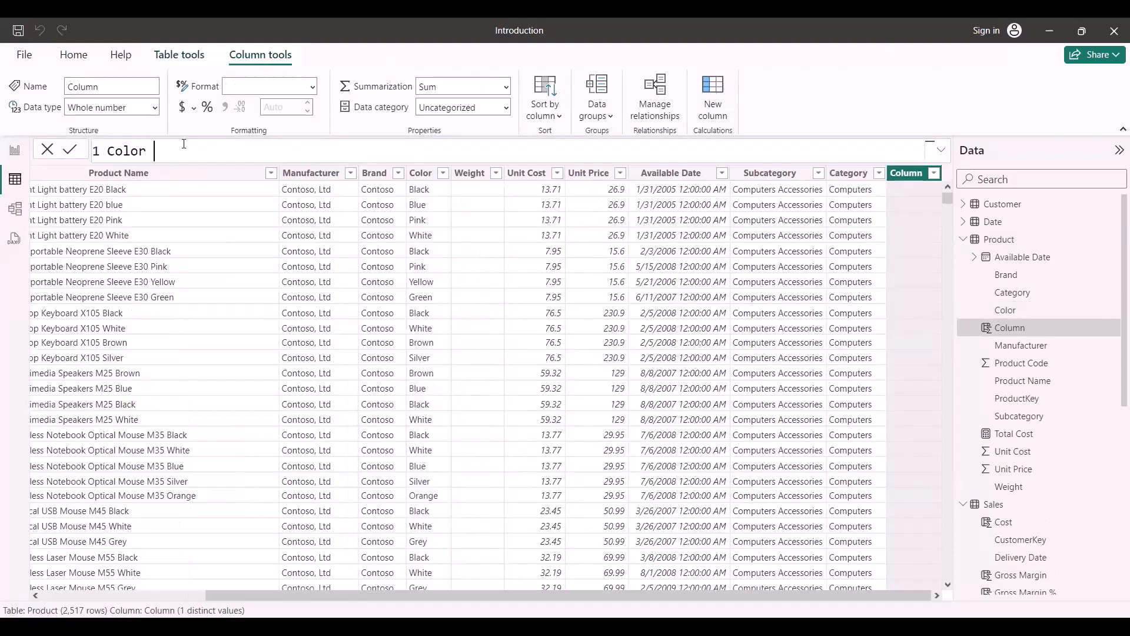
type("Type =")
key("shift+Return")
type("IF(")
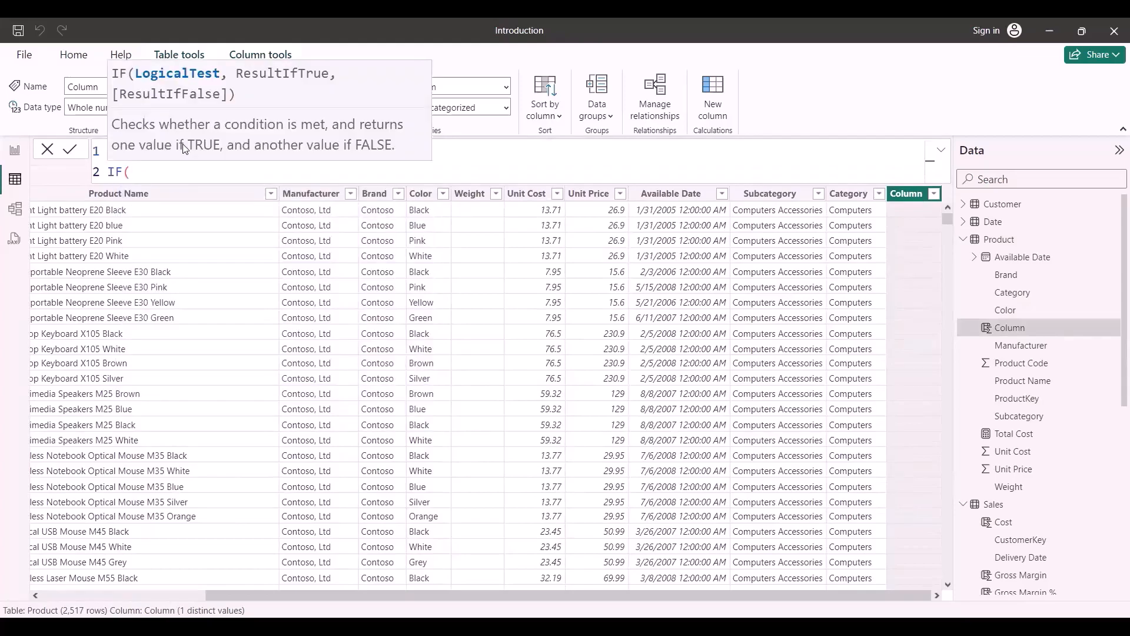
key("shift+Return")
type("or")
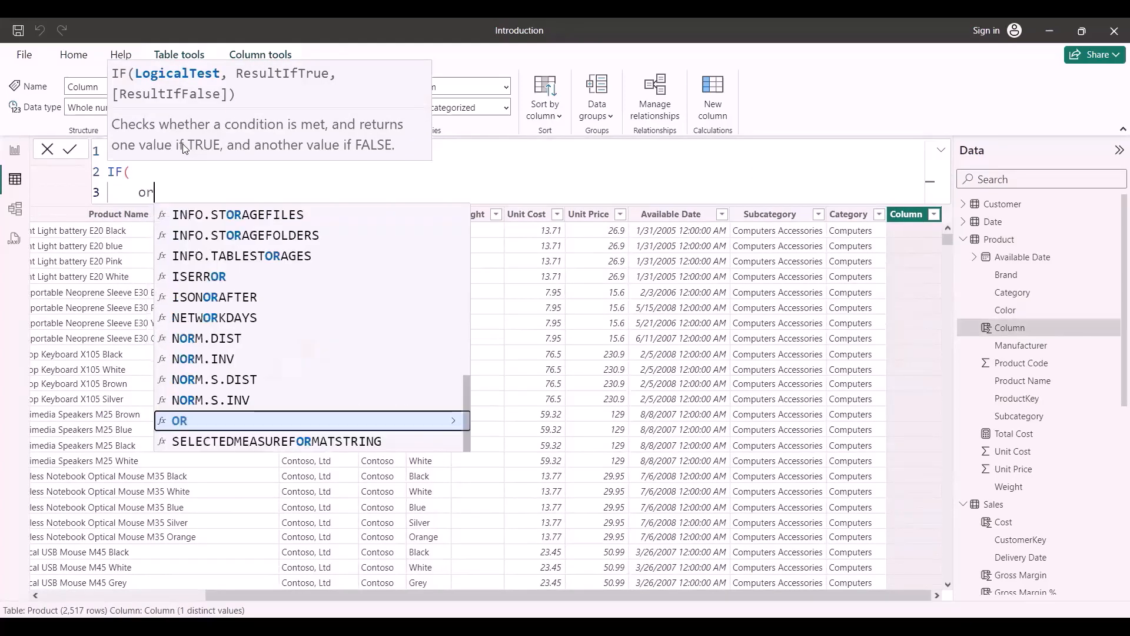
key("Tab")
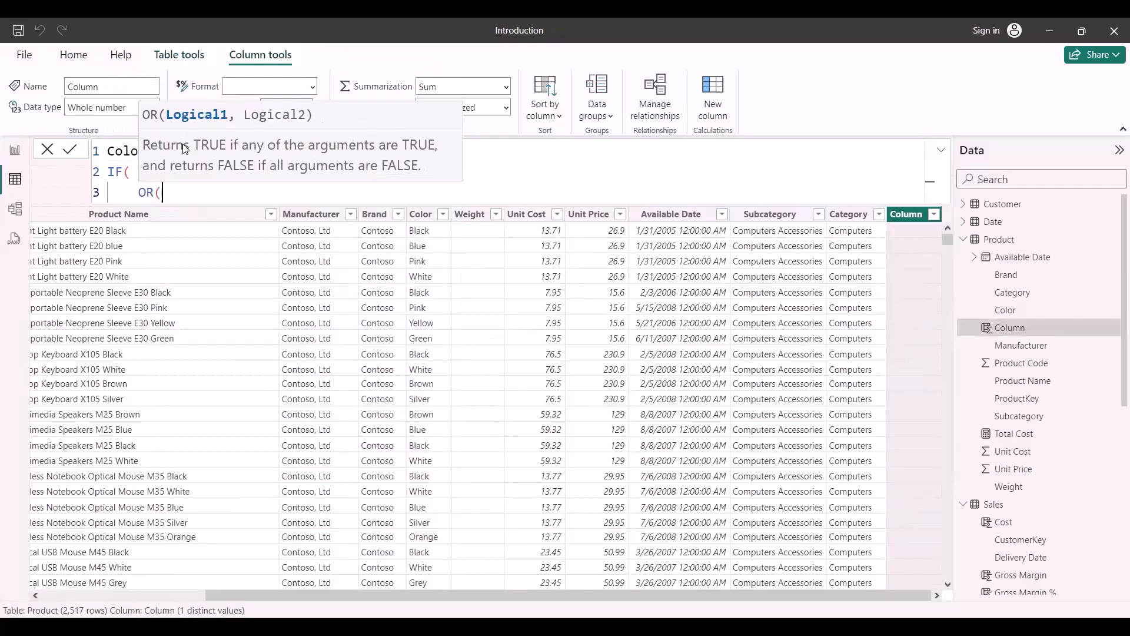
- Enter 'Product'[Color]="Black" as the first condition of the OR function
type("prod")
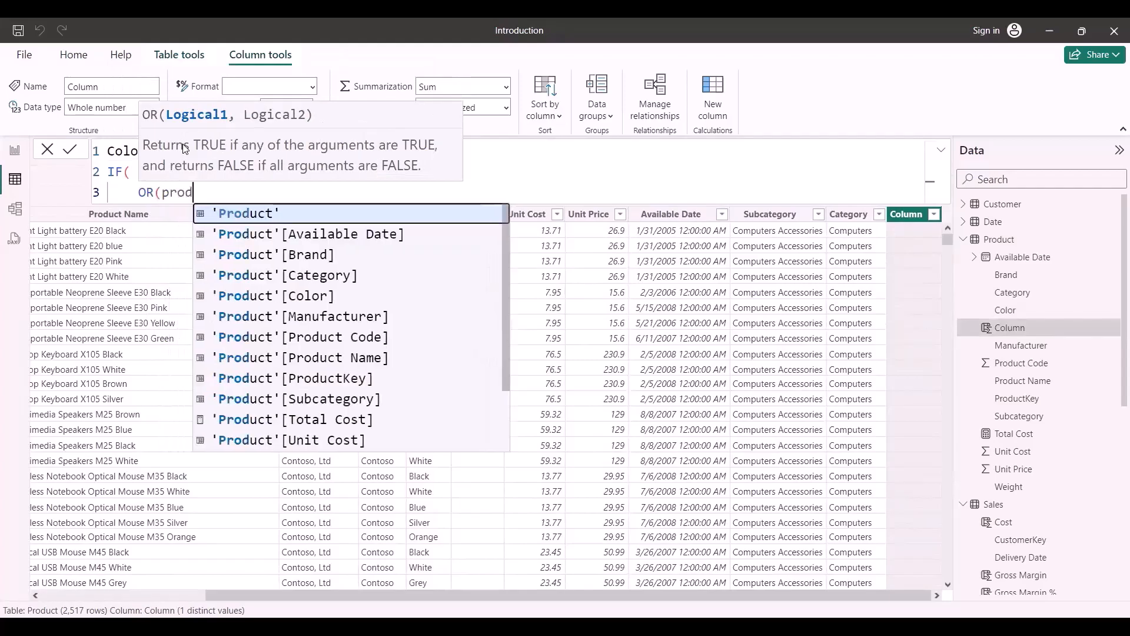
key("BackSpace")
key("BackSpace")
key("BackSpace")
key("BackSpace")
type("cl")
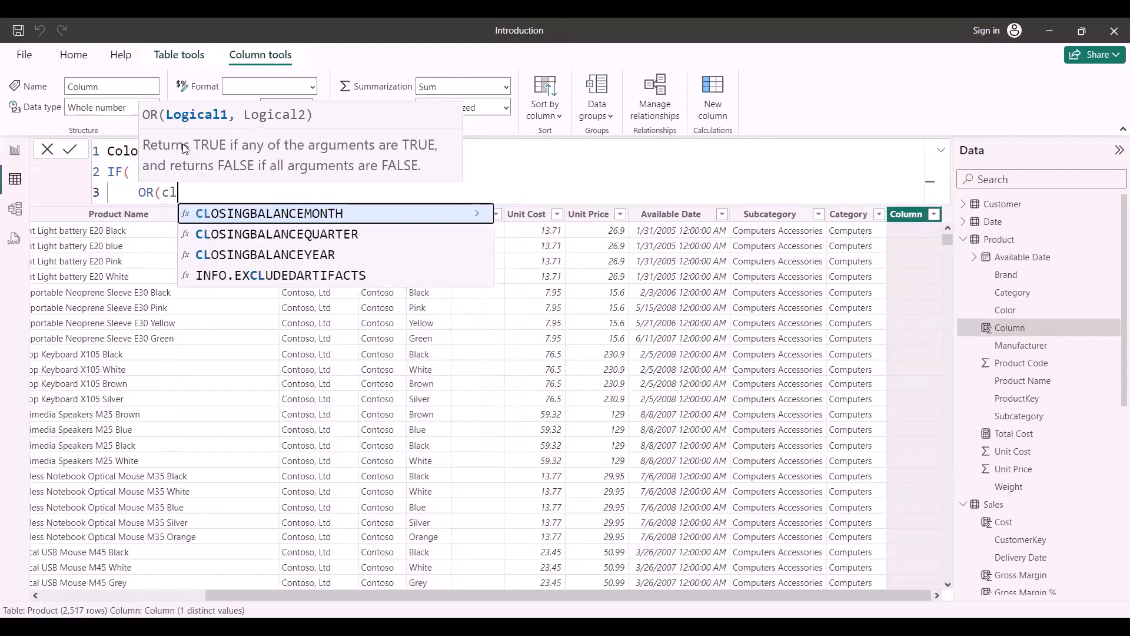
key("BackSpace")
type("ol")
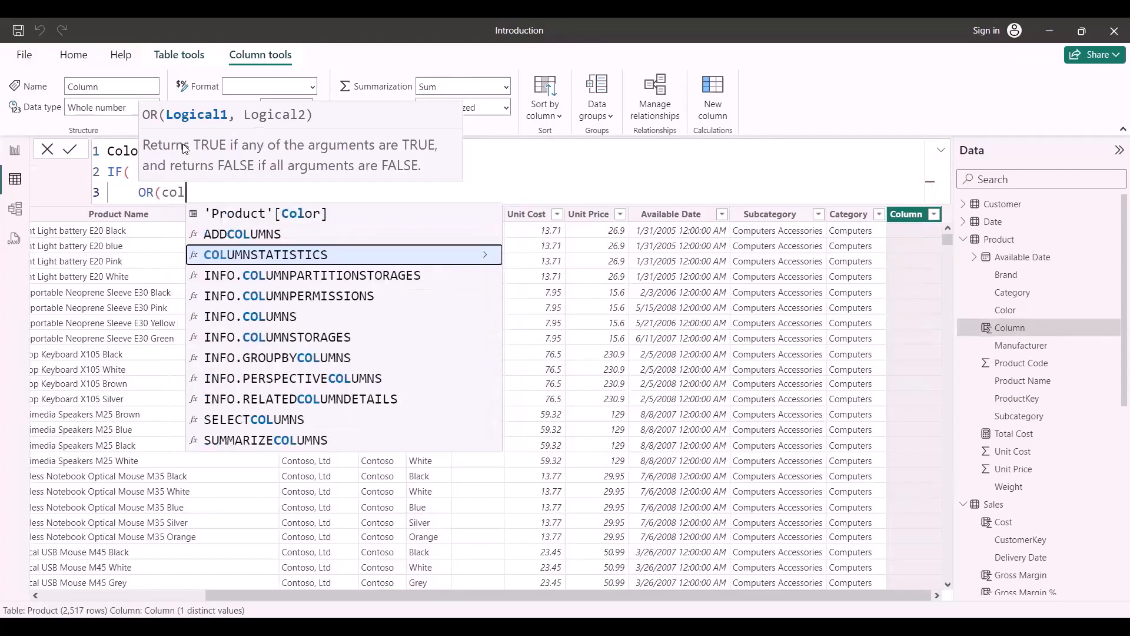
type("o")
key("Tab")
type("=\"")
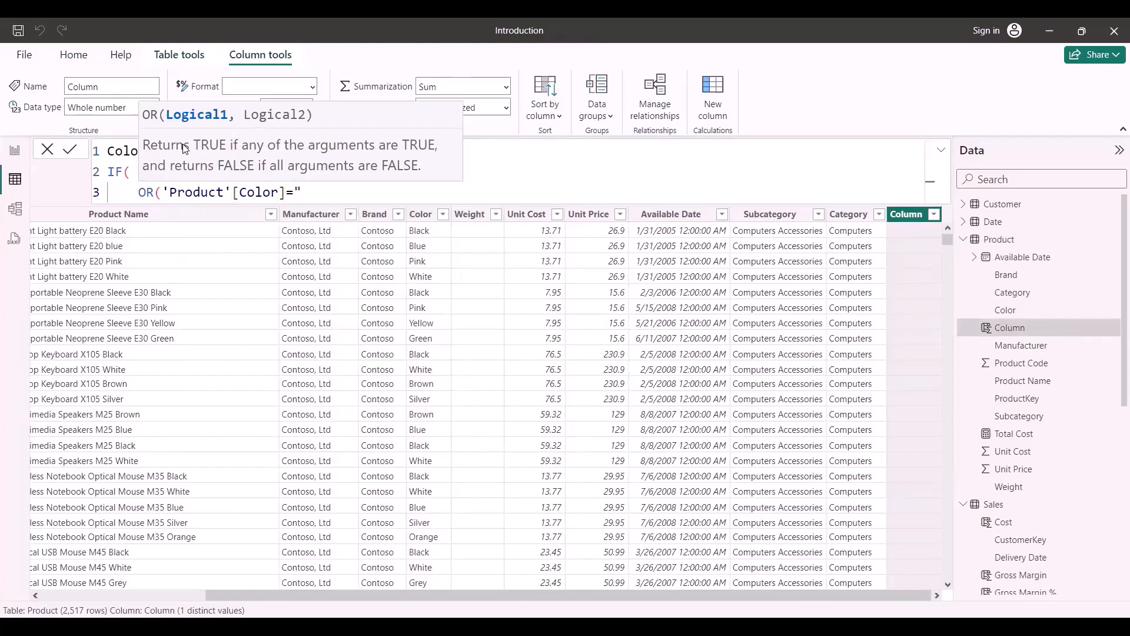
type("Black\",color")
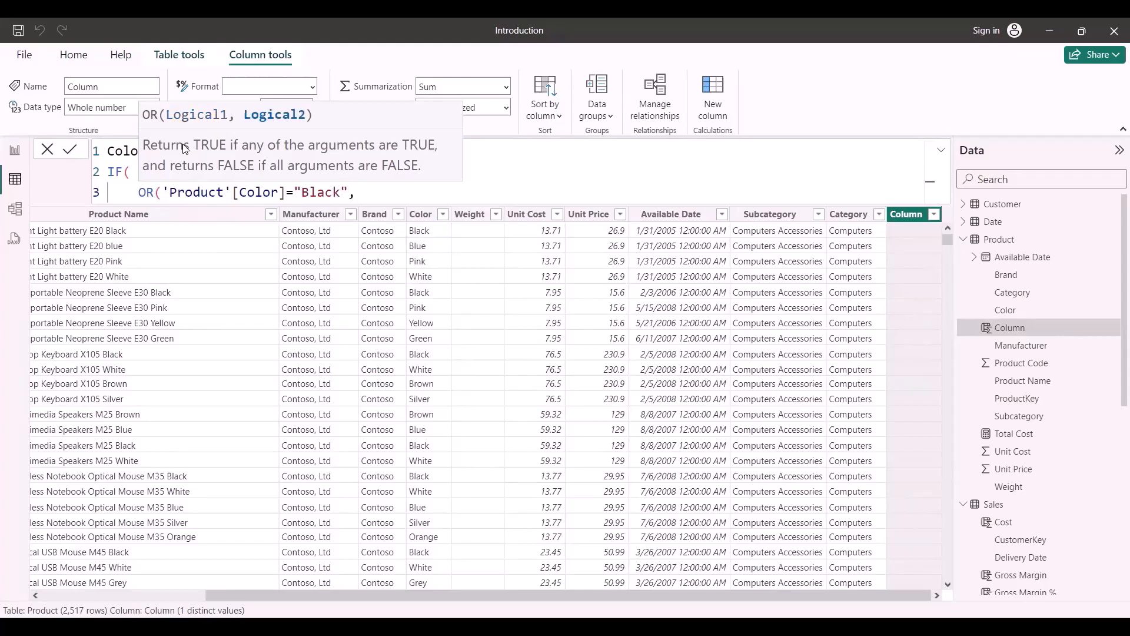
- Enter 'Product'[Color]="White" as the second OR condition and close the OR function
key("Tab")
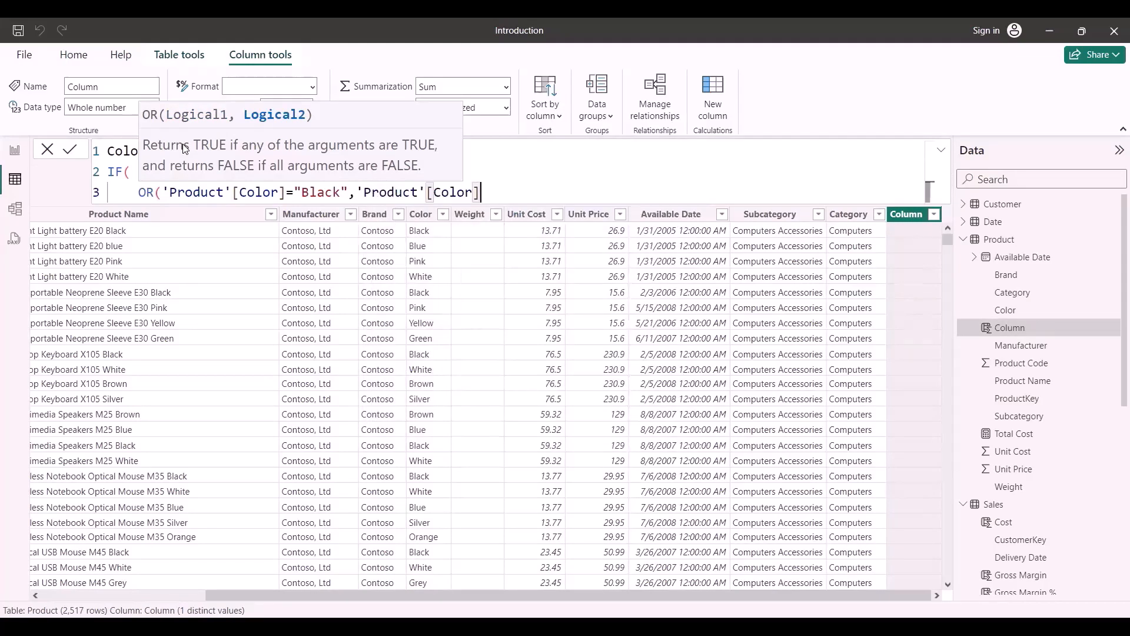
type("=")
type("\",")
key("BackSpace")
type("Whi")
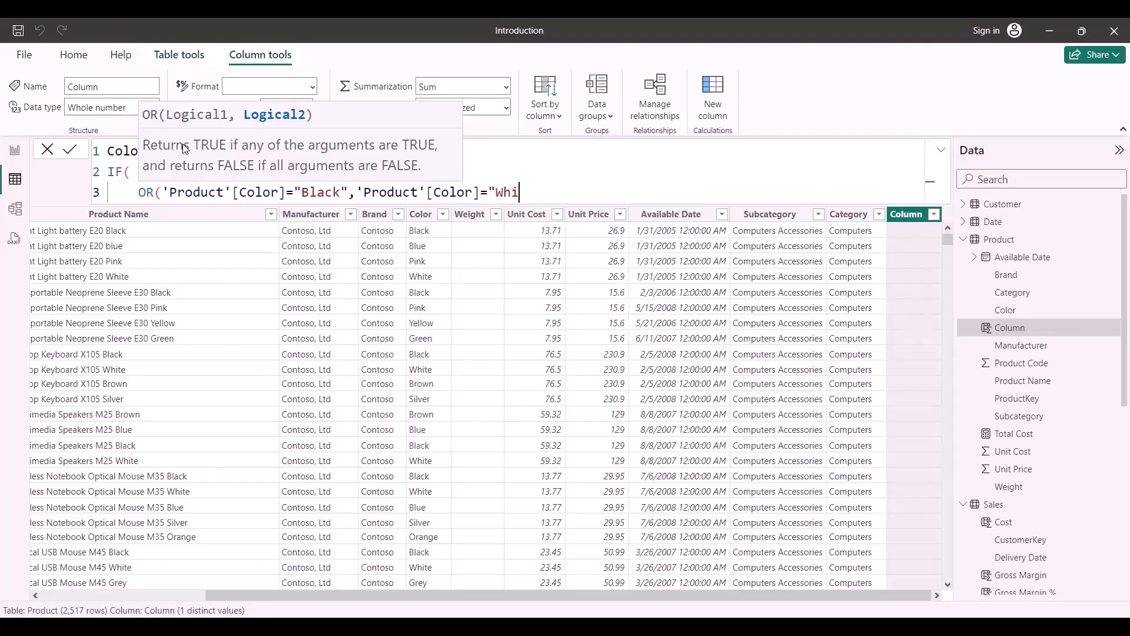
type("te\"),")
key("shift+Return")
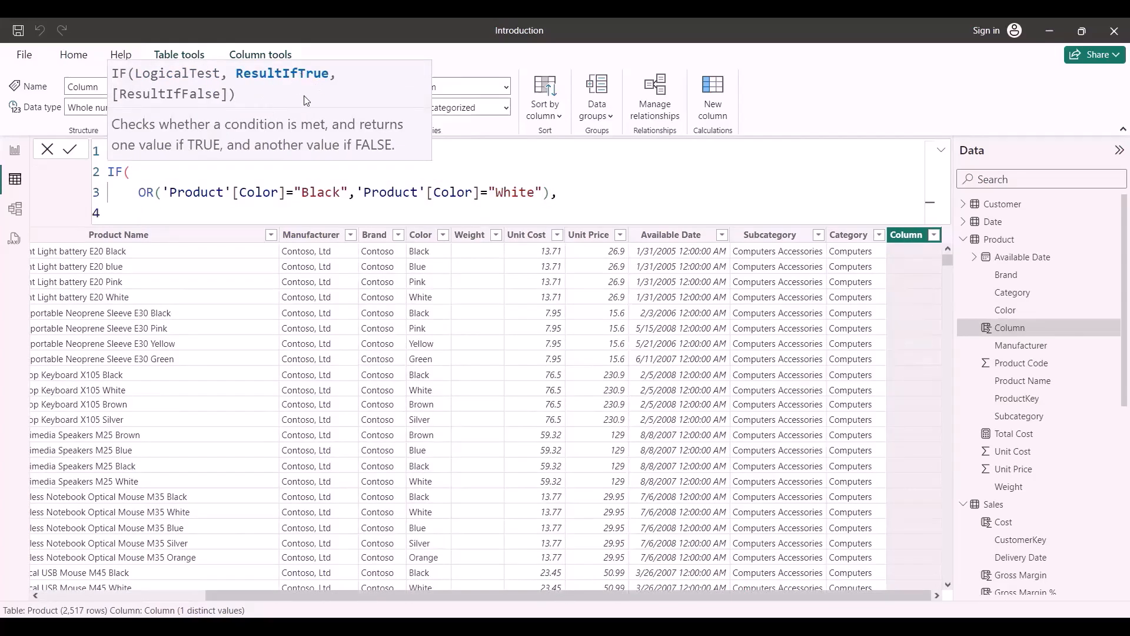
- Return "Take" when the test is true and "Avoid" otherwise, and commit the Color Type column
type("\"Take\",")
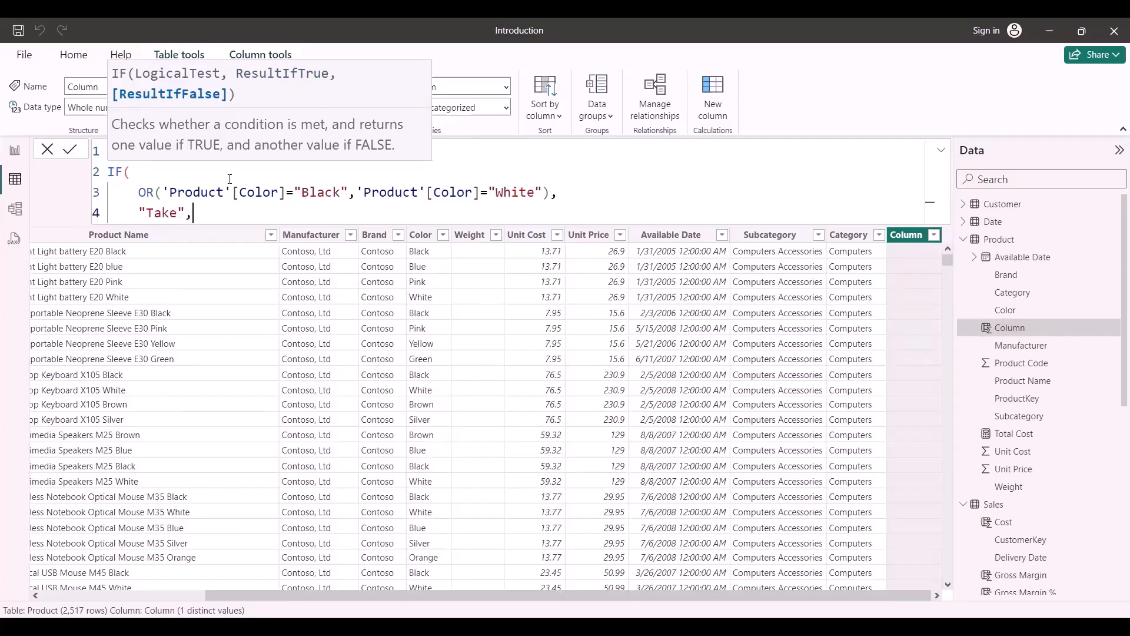
key("shift+Return")
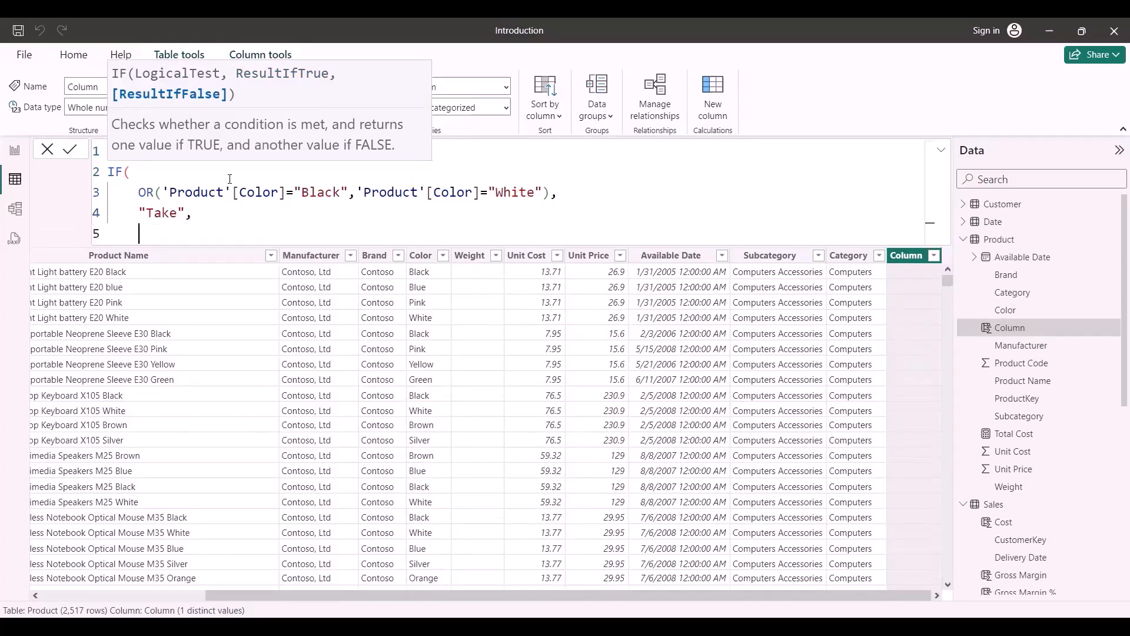
type("\"Avoid\"")
key("shift+Return")
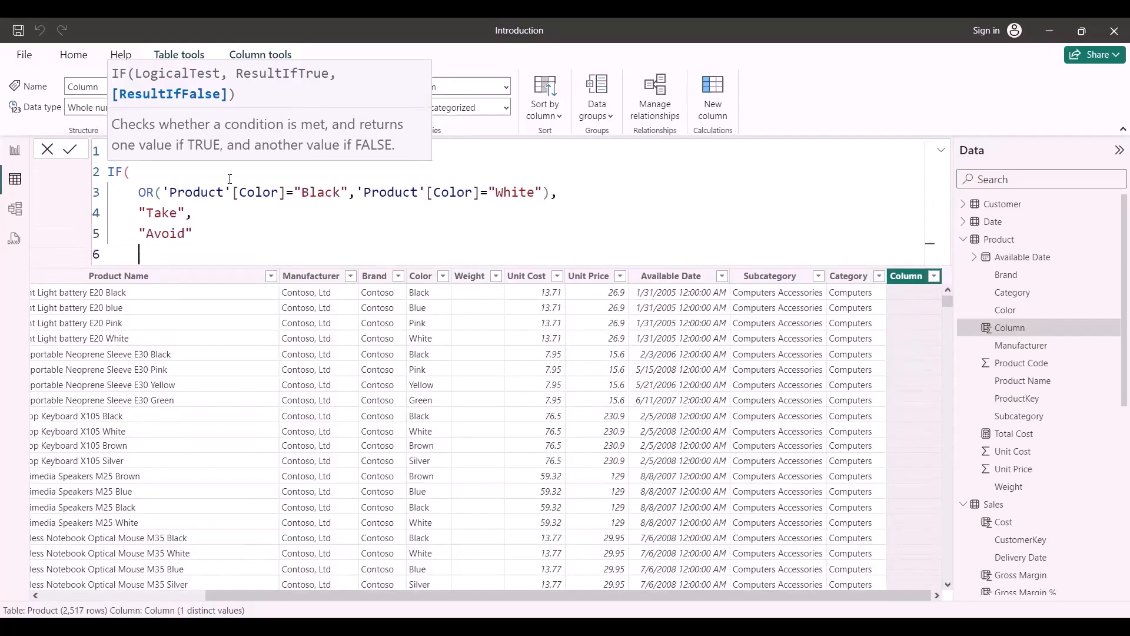
type(")")
key("Return")
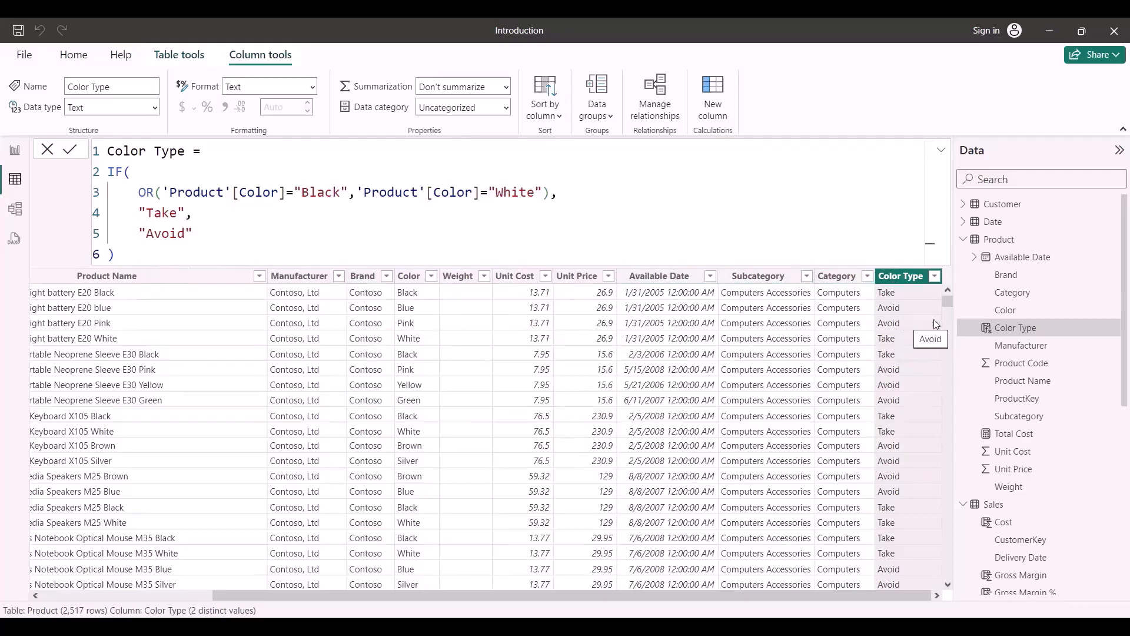
- Open an outer OR function on a new line above the existing OR in Color Type, and indent the existing one
left_click(140, 192)
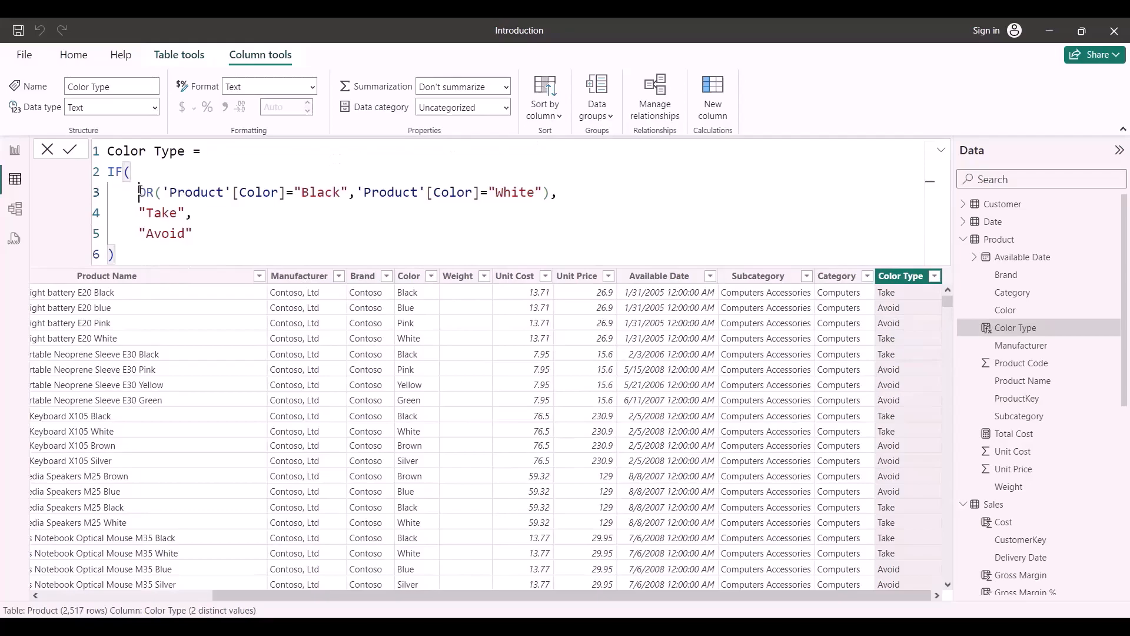
key("Return")
key("Up")
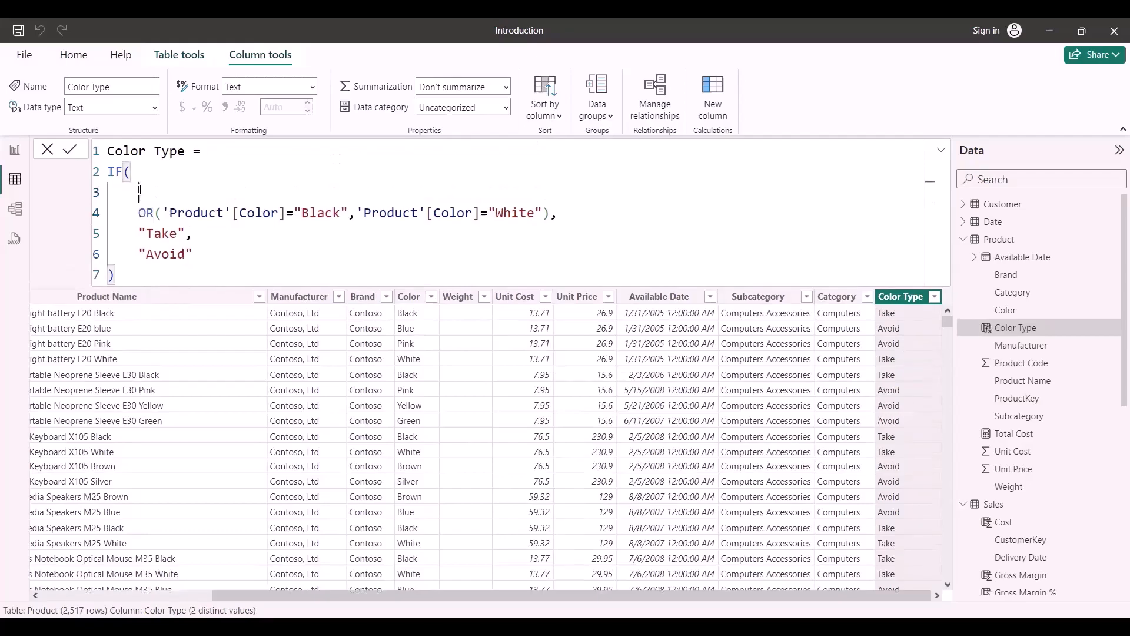
type("OR(")
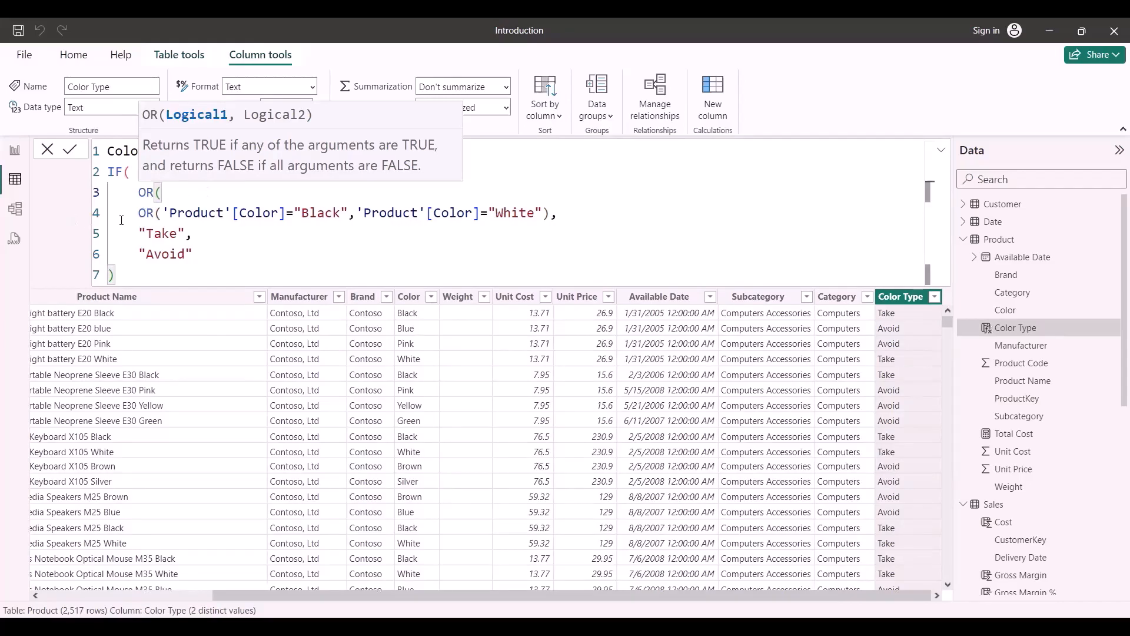
left_click(140, 213)
key("Tab")
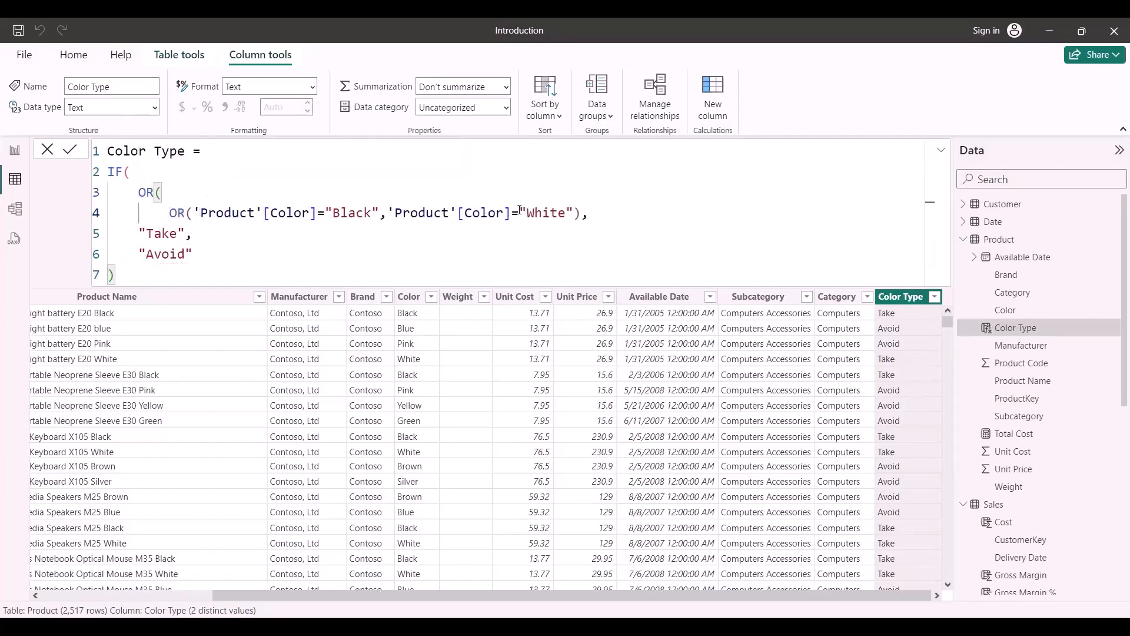
- Add 'Product'[Color]="Pink" as the outer OR's second condition on its own line and close the outer OR
left_click(595, 214)
key("shift+Return")
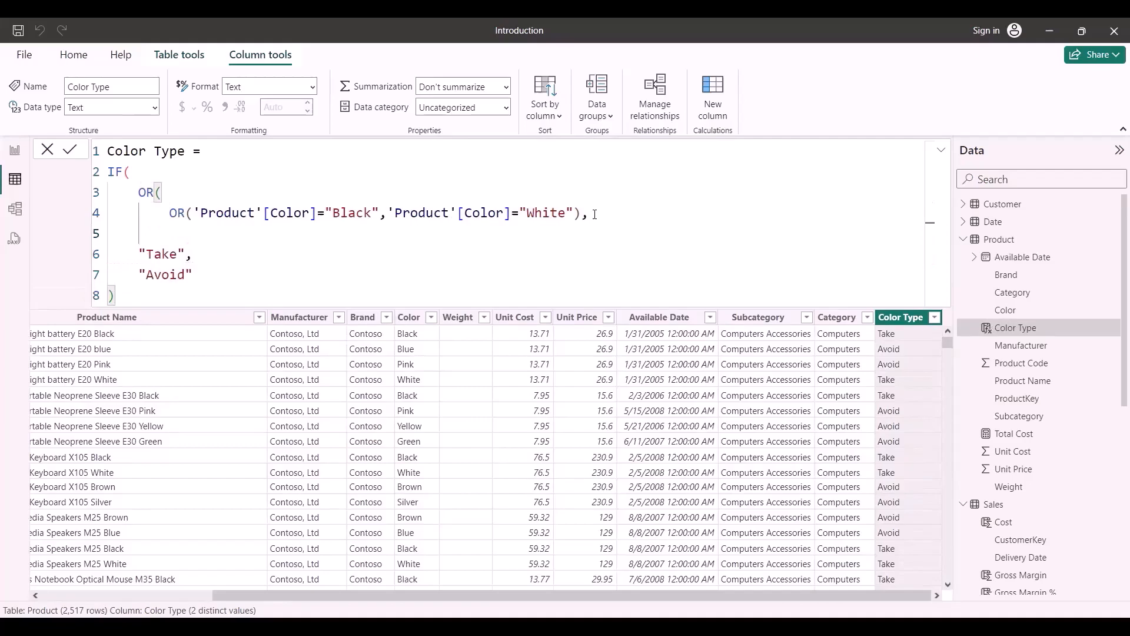
key("Tab")
type("colo")
key("Tab")
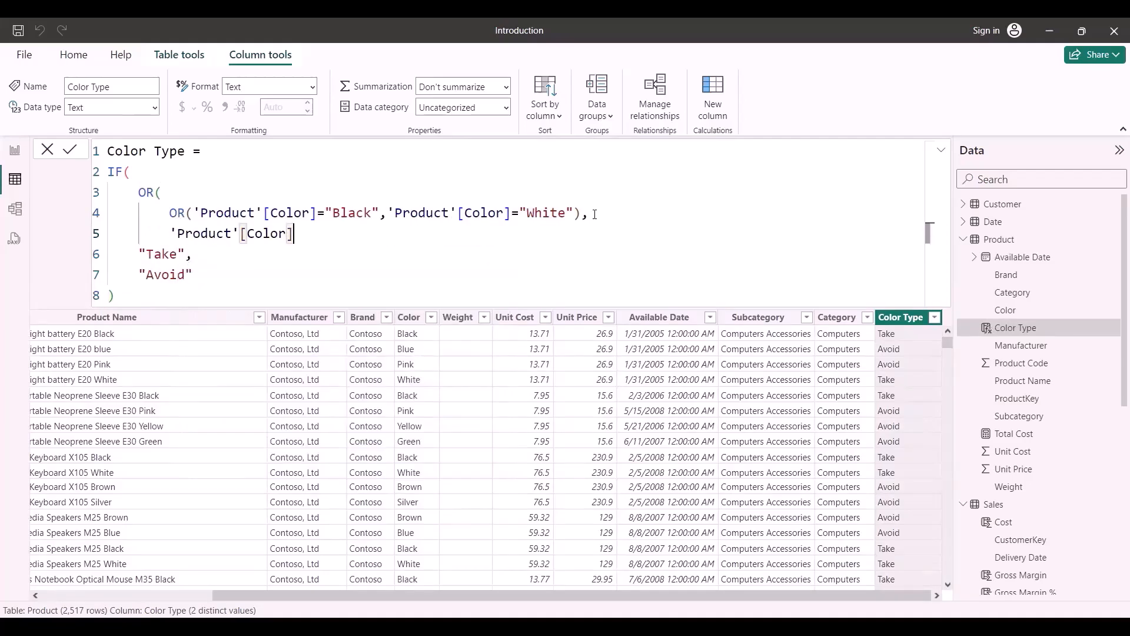
type("=\"Pink\"")
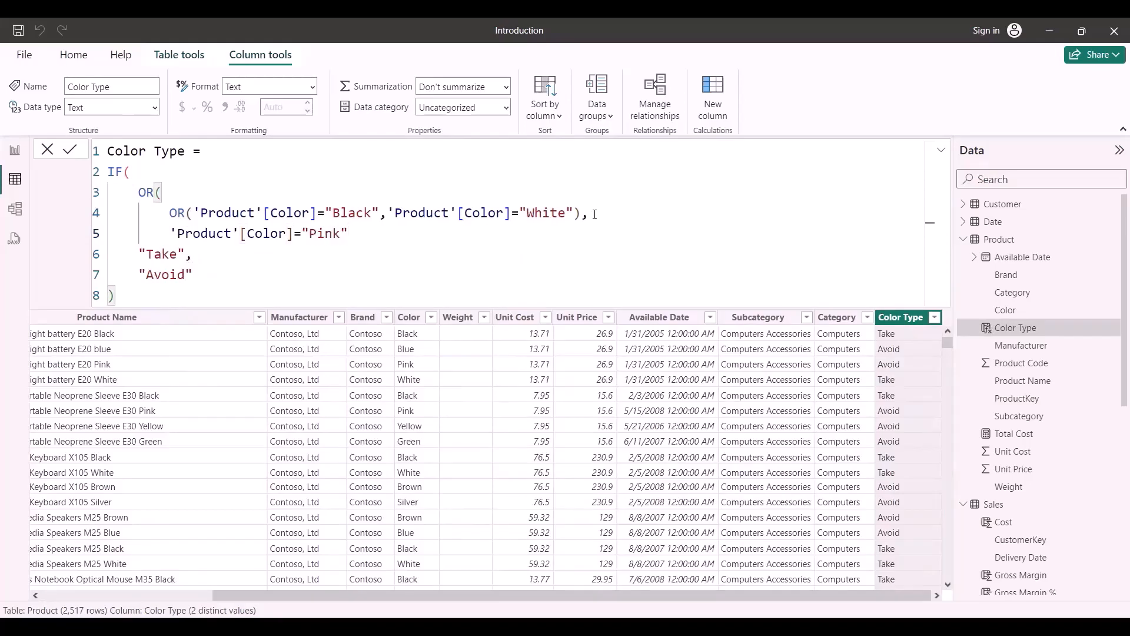
key("Return")
type(")")
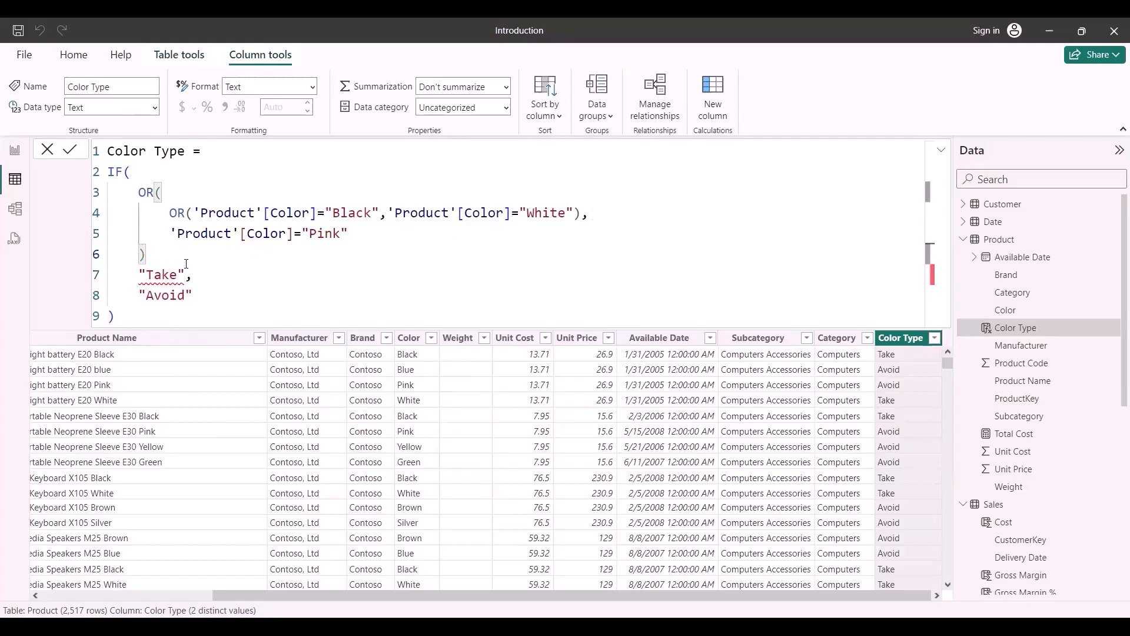
- Add the missing comma after the outer OR's closing parenthesis and commit the updated Color Type formula
left_click(163, 272)
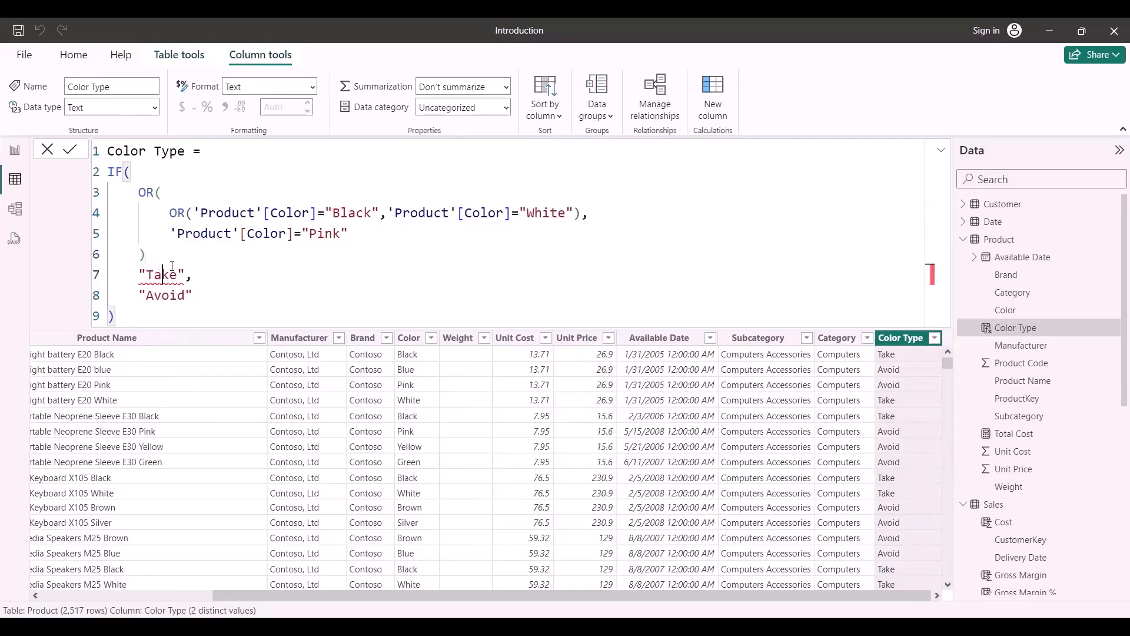
key("Up")
type(",")
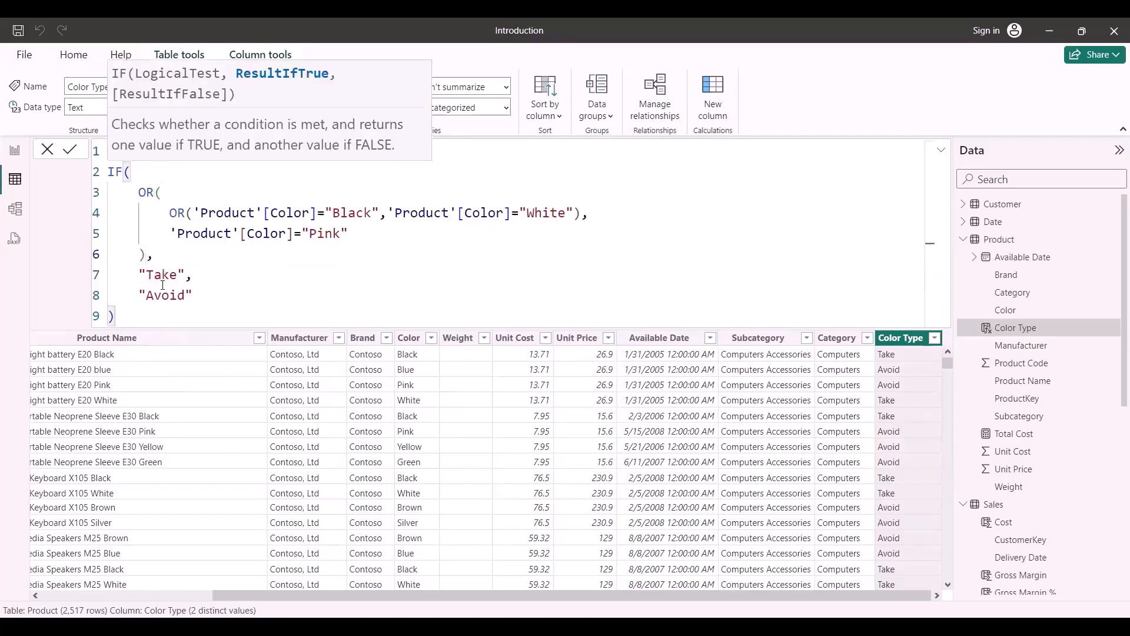
left_click(162, 281)
left_click(152, 308)
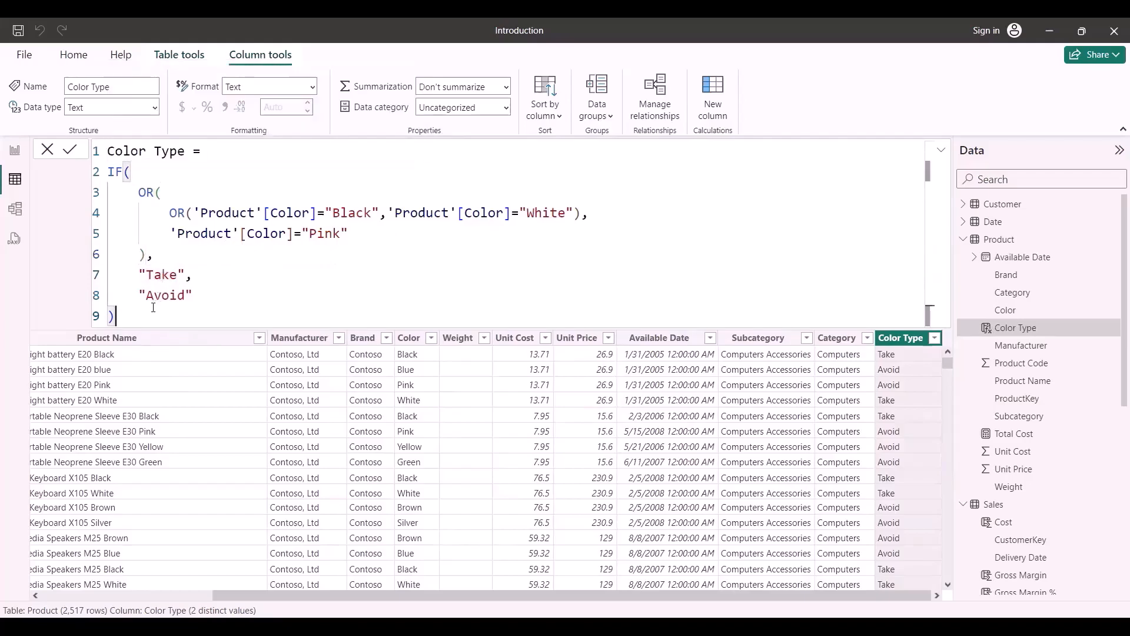
left_click(69, 153)
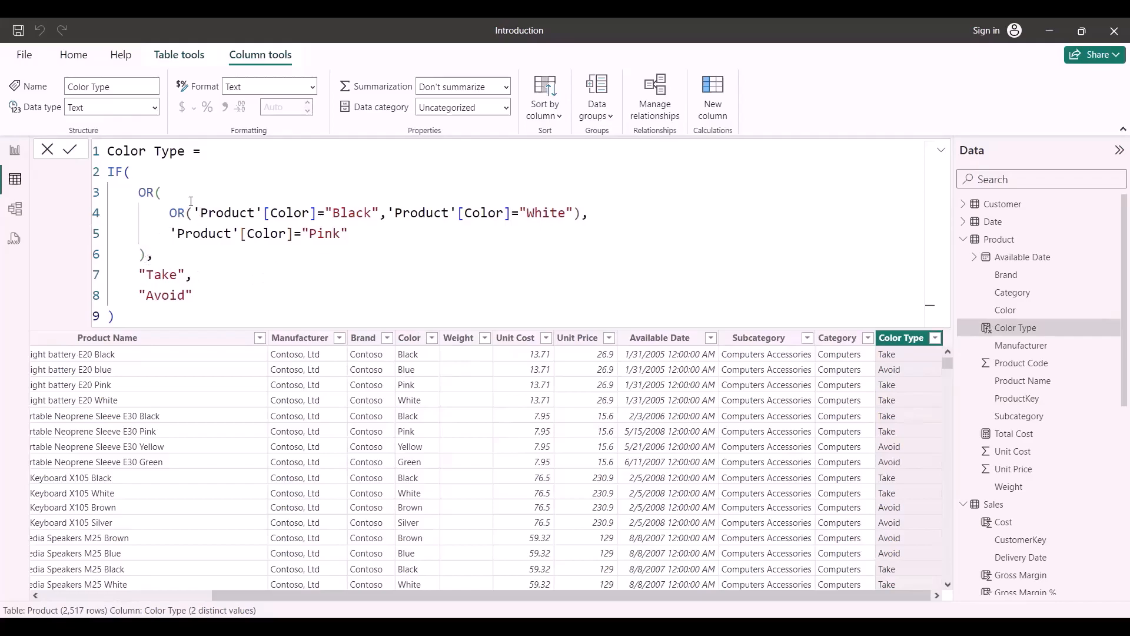
- Remove both OR functions from the Color Type formula and join the Black and White conditions with the || operator
left_click_drag(193, 213, 106, 192)
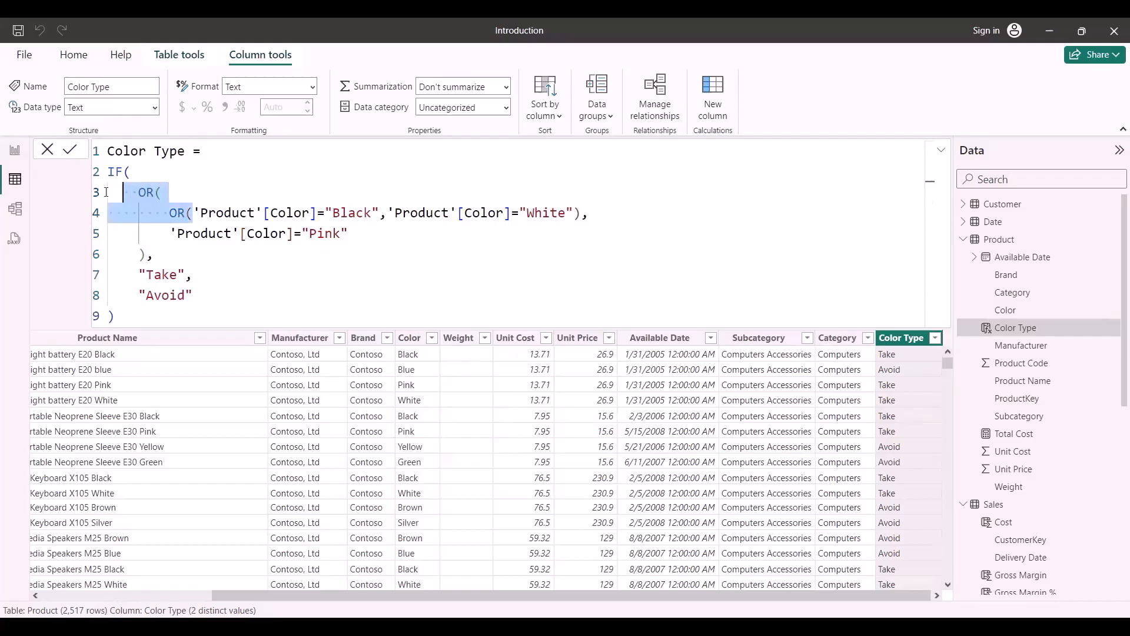
key("BackSpace")
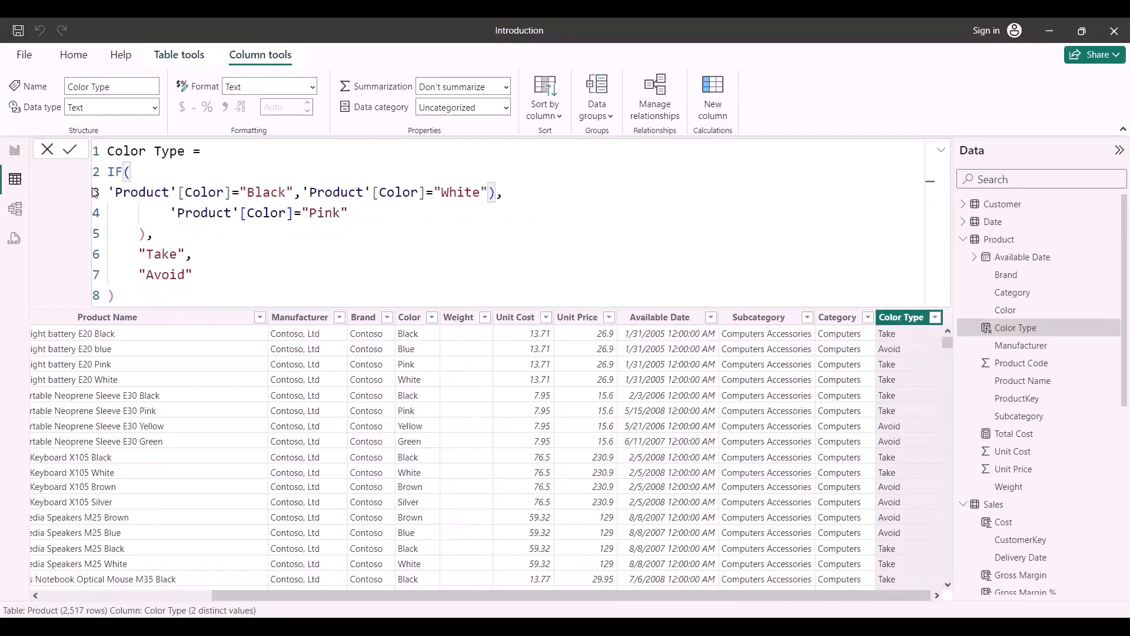
key("Tab")
left_click(330, 193)
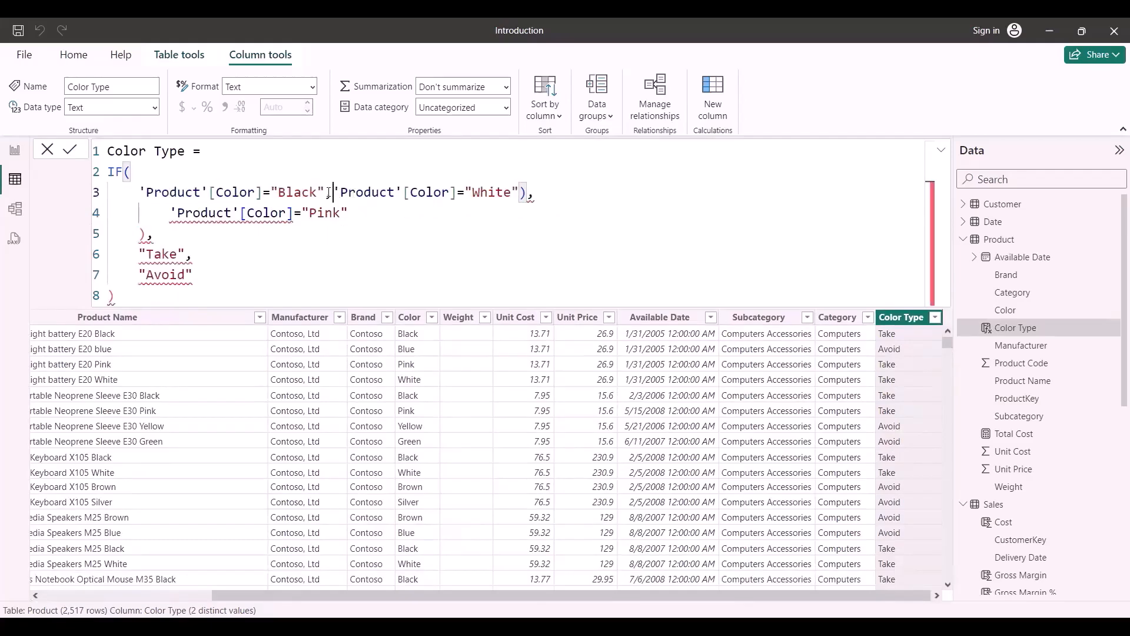
left_click_drag(329, 192, 324, 192)
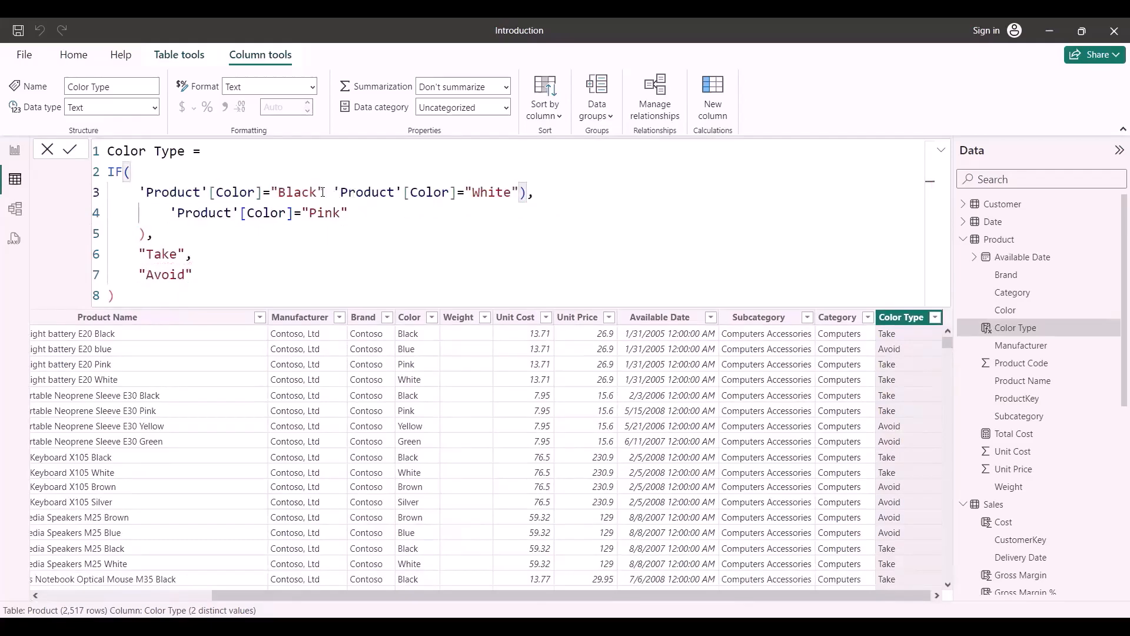
type("||")
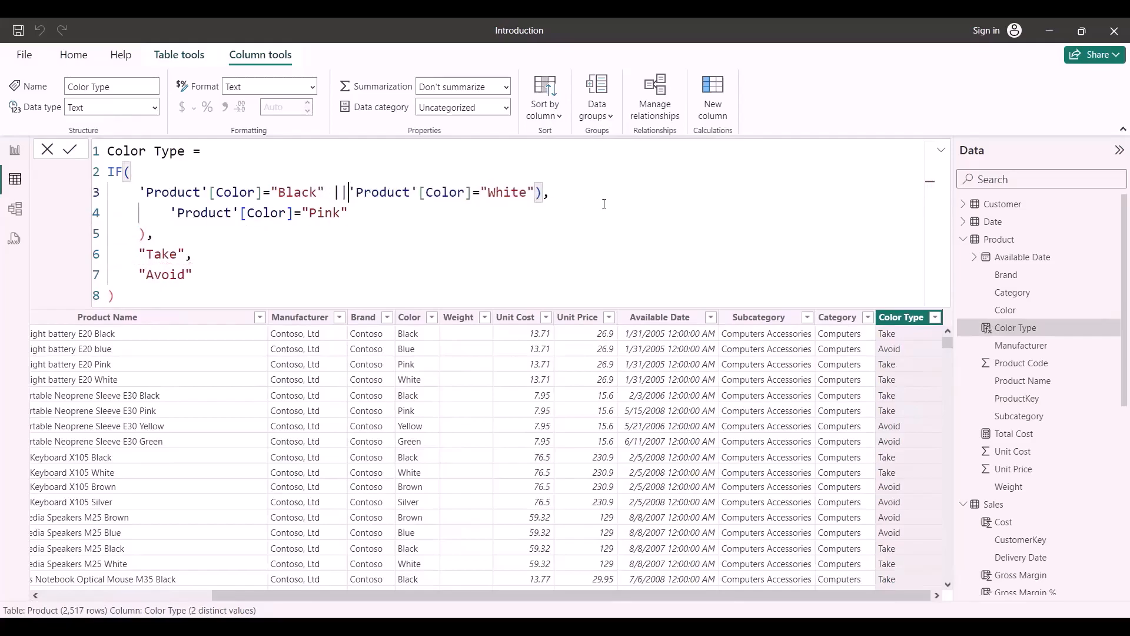
left_click_drag(536, 192, 552, 193)
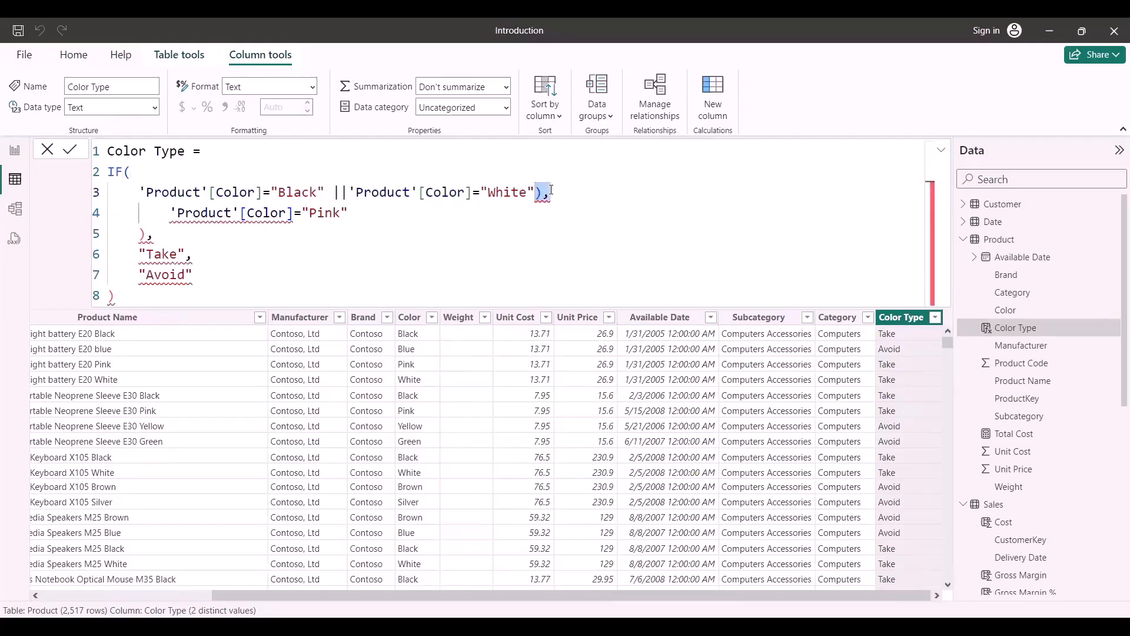
key("Delete")
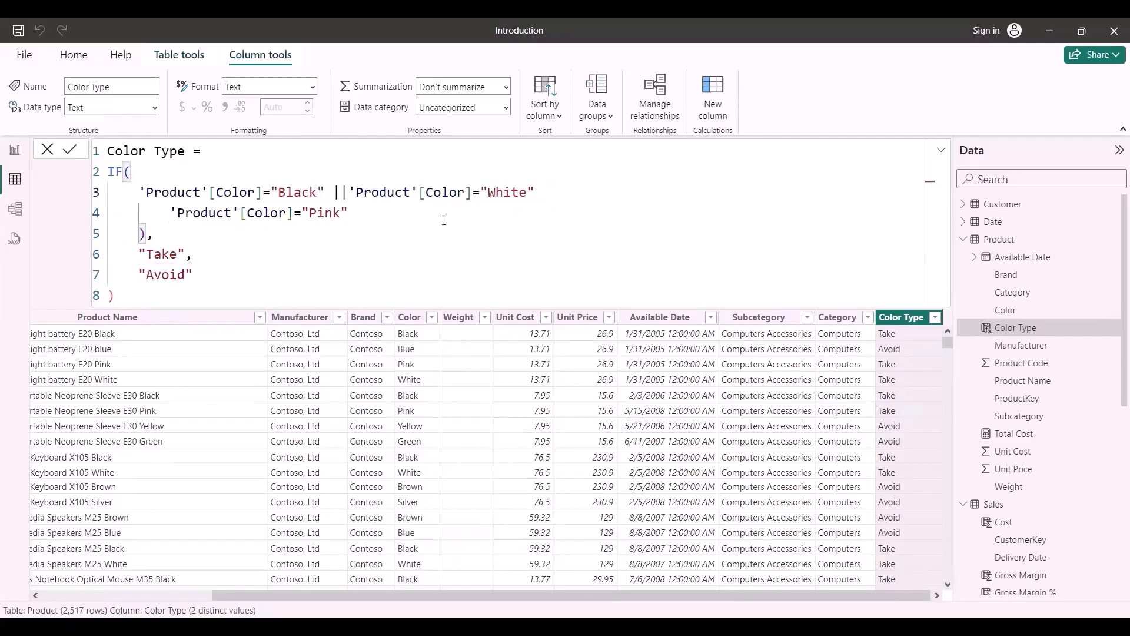
- Put the White condition on its own line and join the Pink condition to it with ||, aligned under the others
left_click(334, 192)
key("shift+Return")
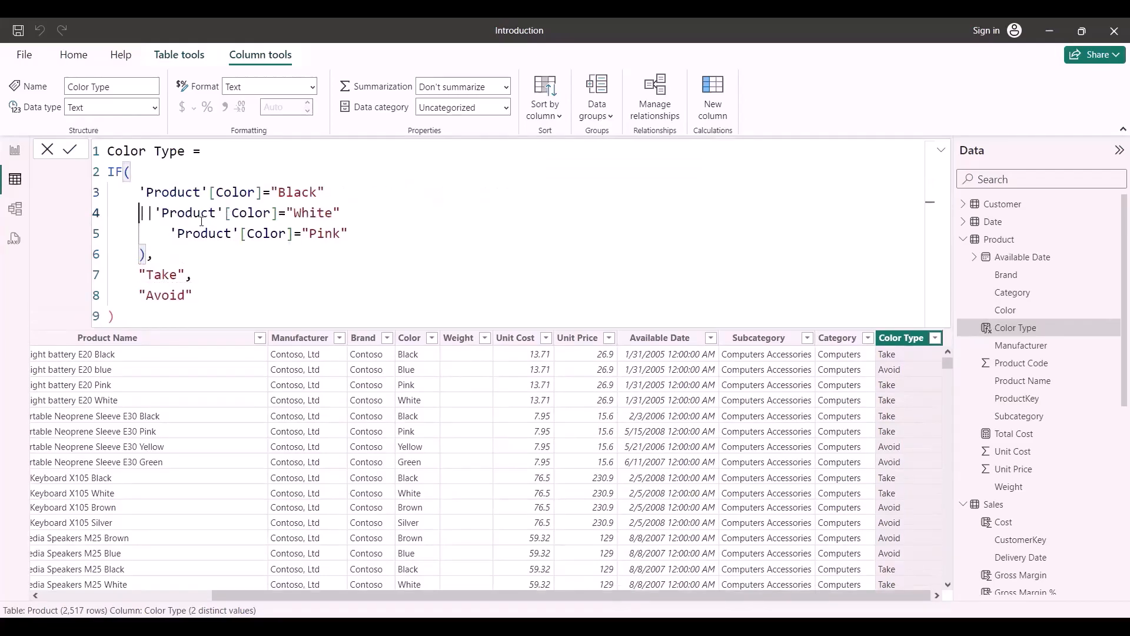
left_click(170, 231)
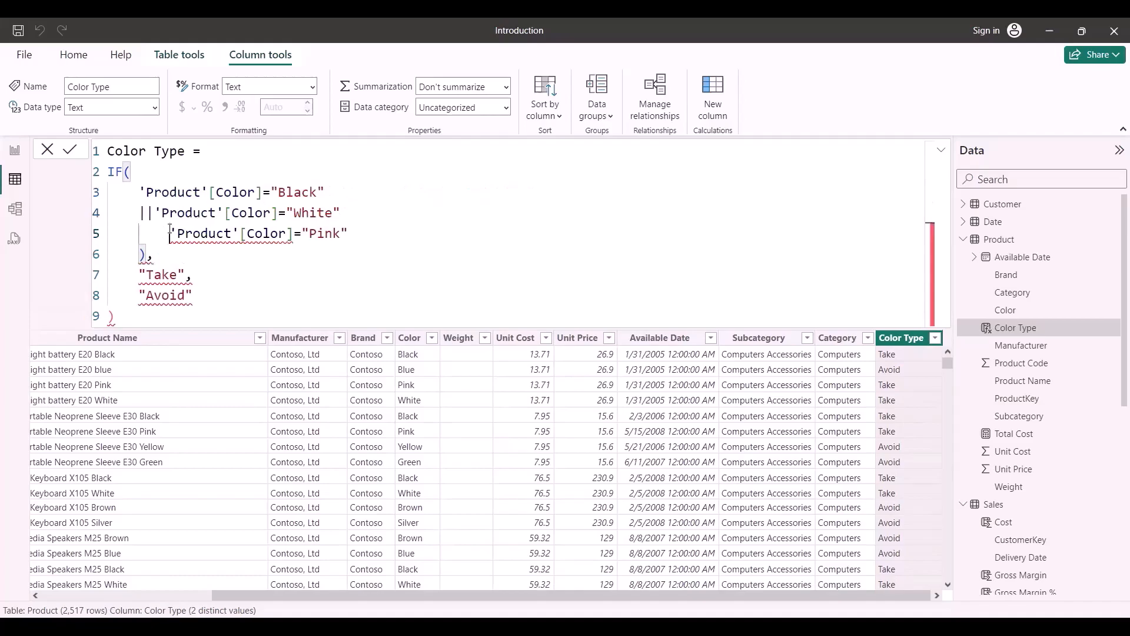
key("BackSpace")
type("||")
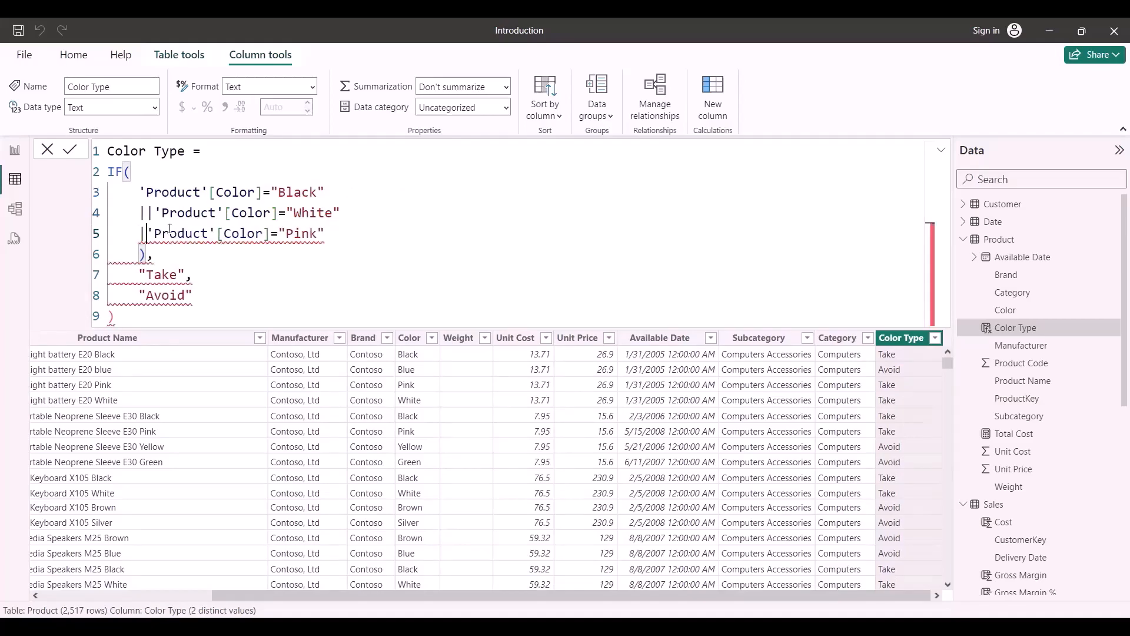
type("|")
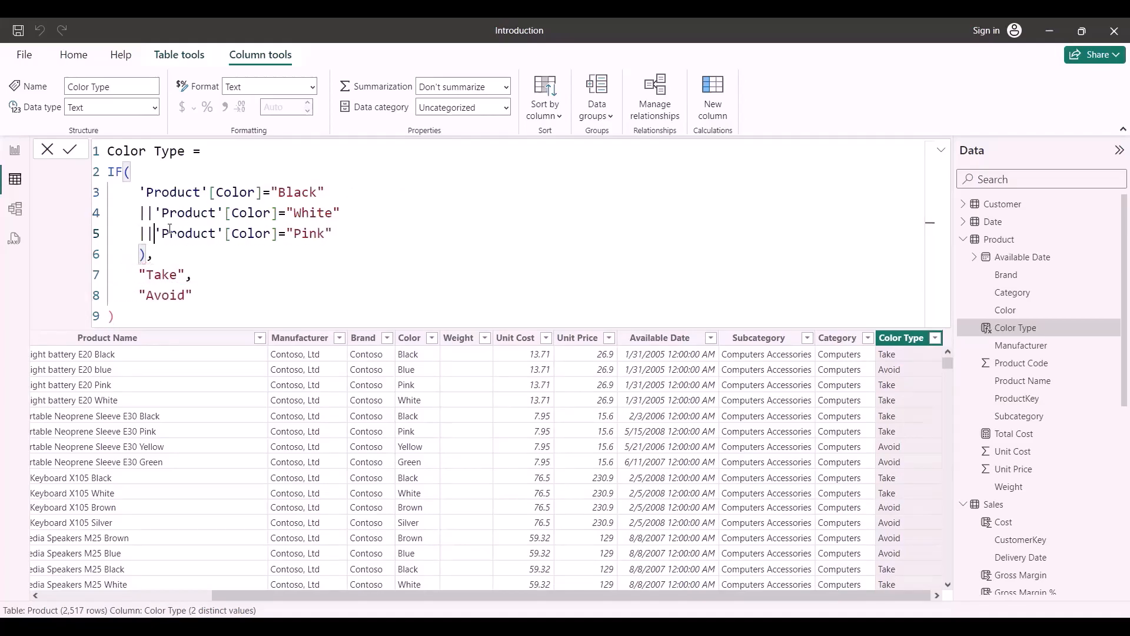
- Delete the leftover OR closing parenthesis before the comma and commit the Color Type formula
left_click(146, 254)
key("BackSpace")
left_click(134, 315)
left_click(74, 152)
- Replace the three || color conditions in Color Type with a single 'Product'[Color] reference
left_click_drag(332, 233, 111, 192)
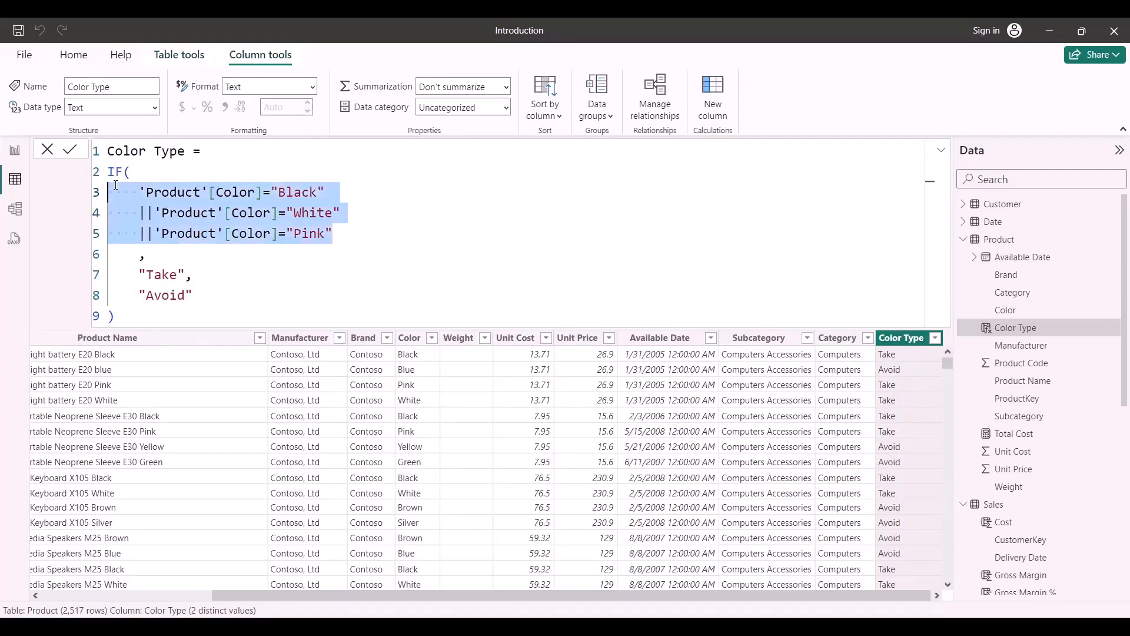
key("BackSpace")
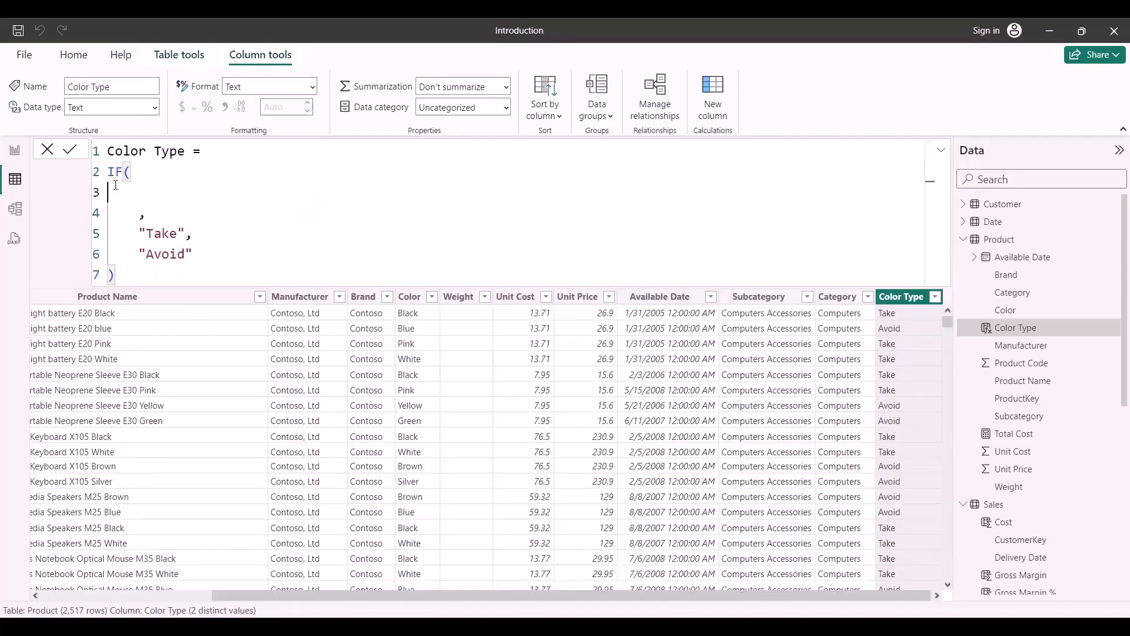
key("Tab")
type("pro")
key("BackSpace")
key("BackSpace")
key("BackSpace")
type("color")
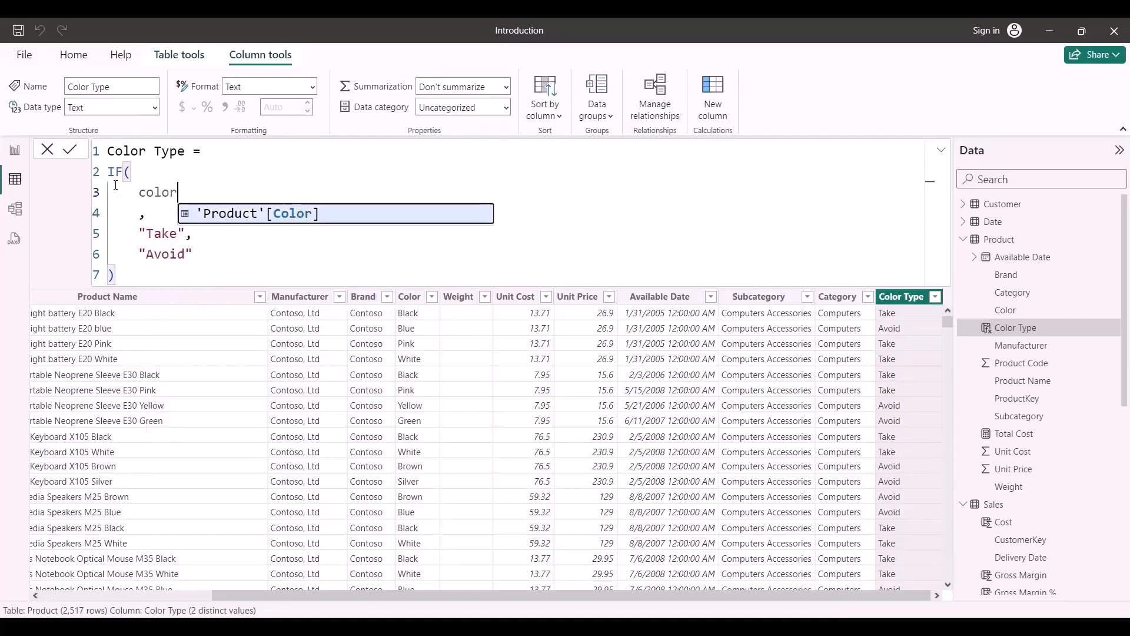
key("Tab")
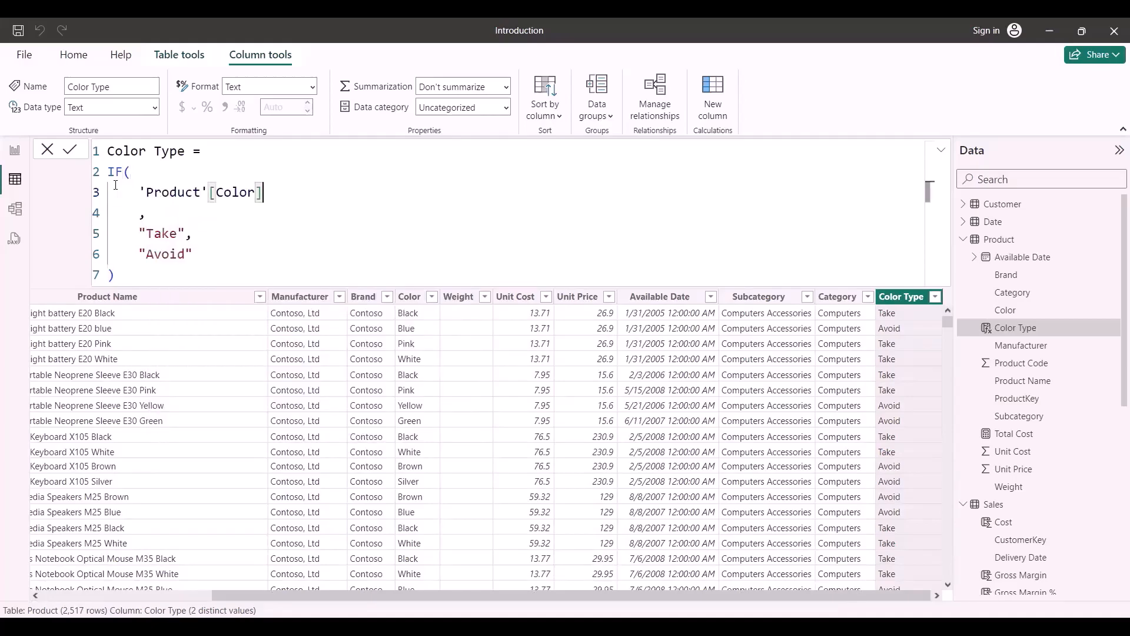
- Complete the IF test with in {"pink","white","black","brown"} and commit the Color Type formula
type("in ")
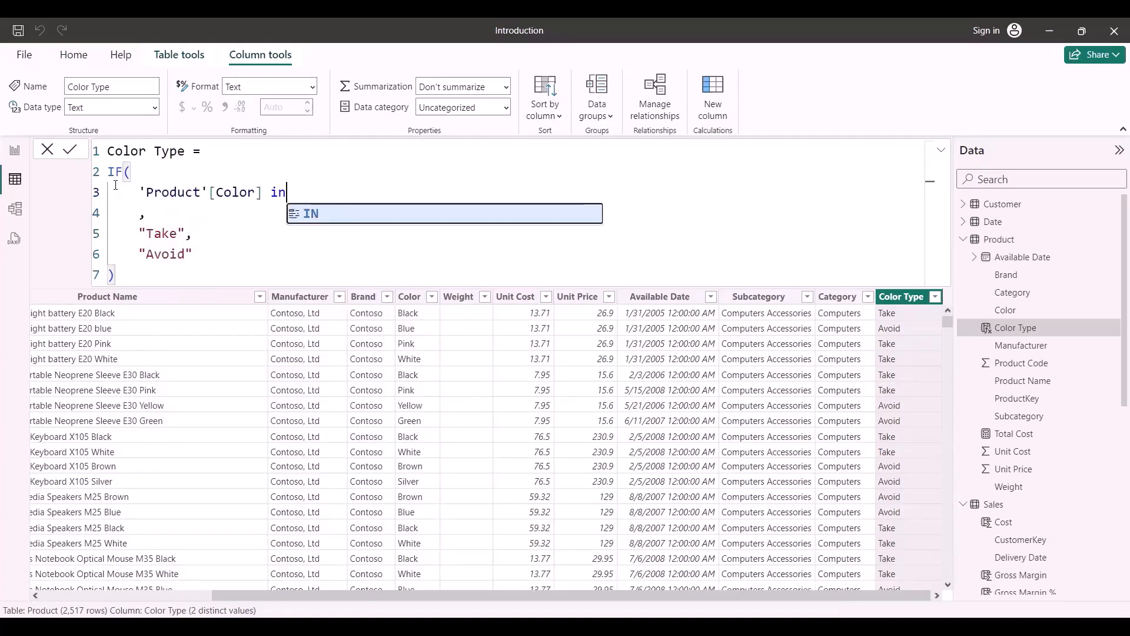
type("{")
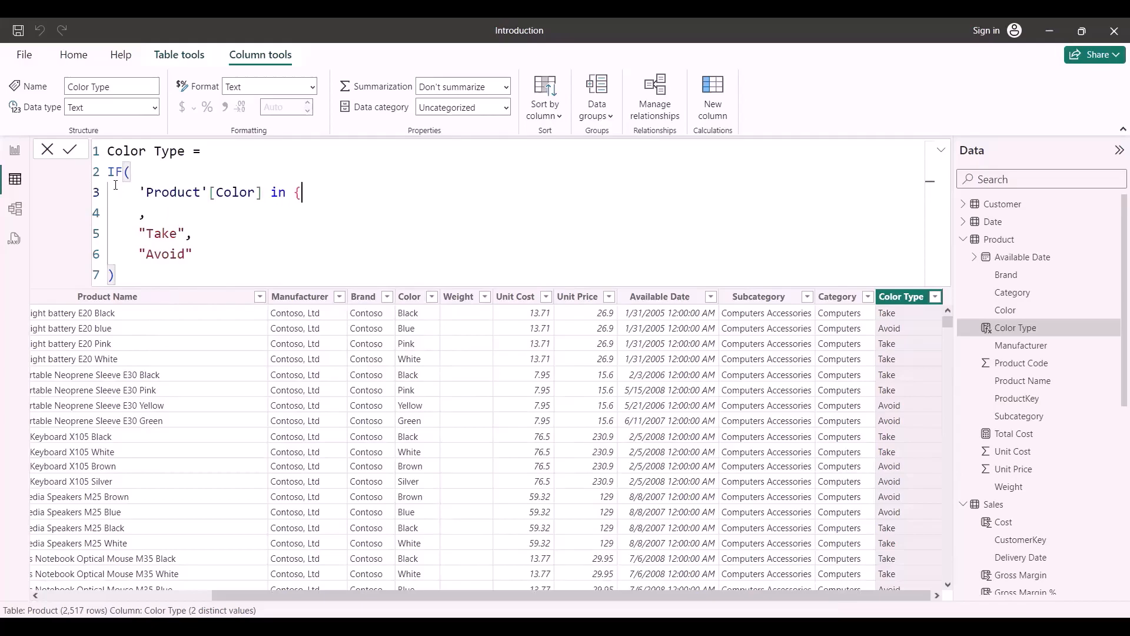
type("\"pink\",")
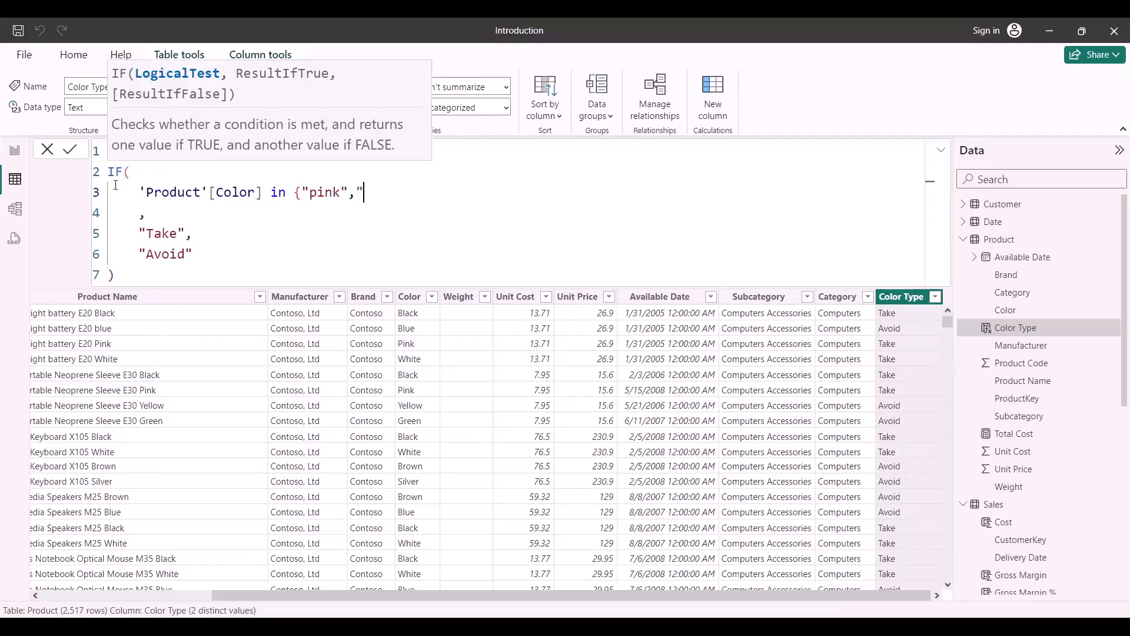
type("\"white\"")
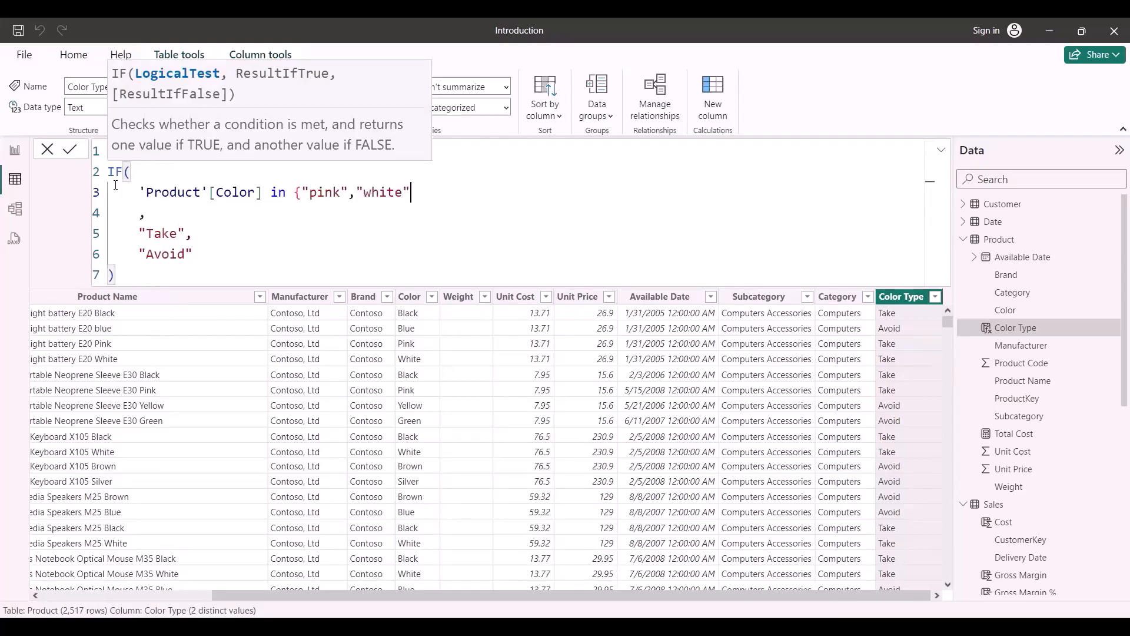
type(",\"black\",\"br")
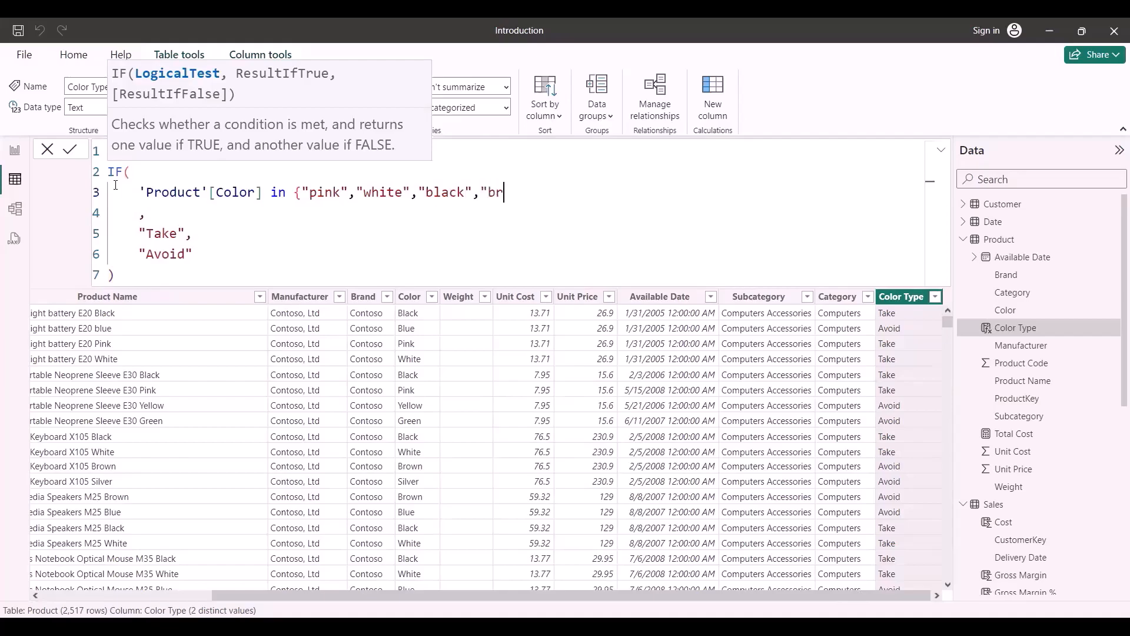
type("own\"}")
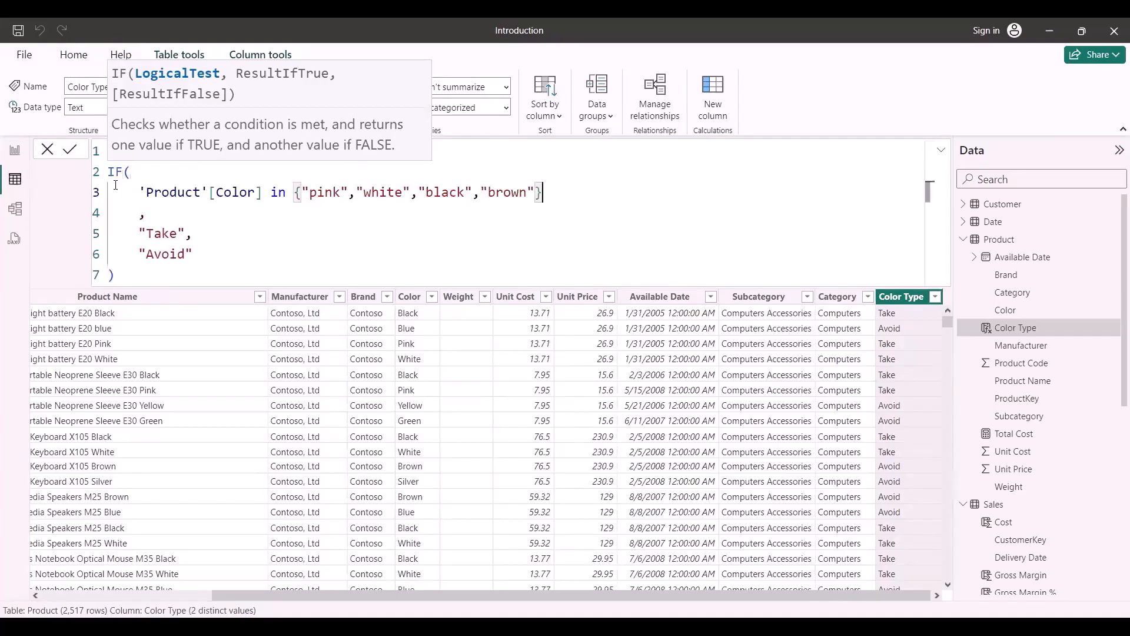
key("Down")
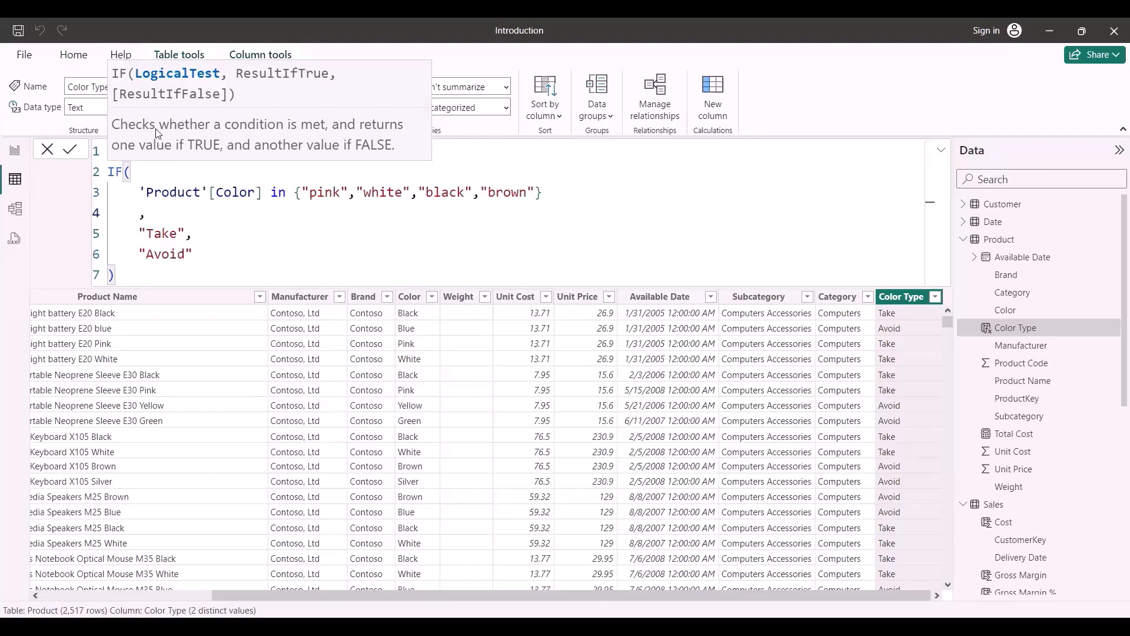
left_click(138, 207)
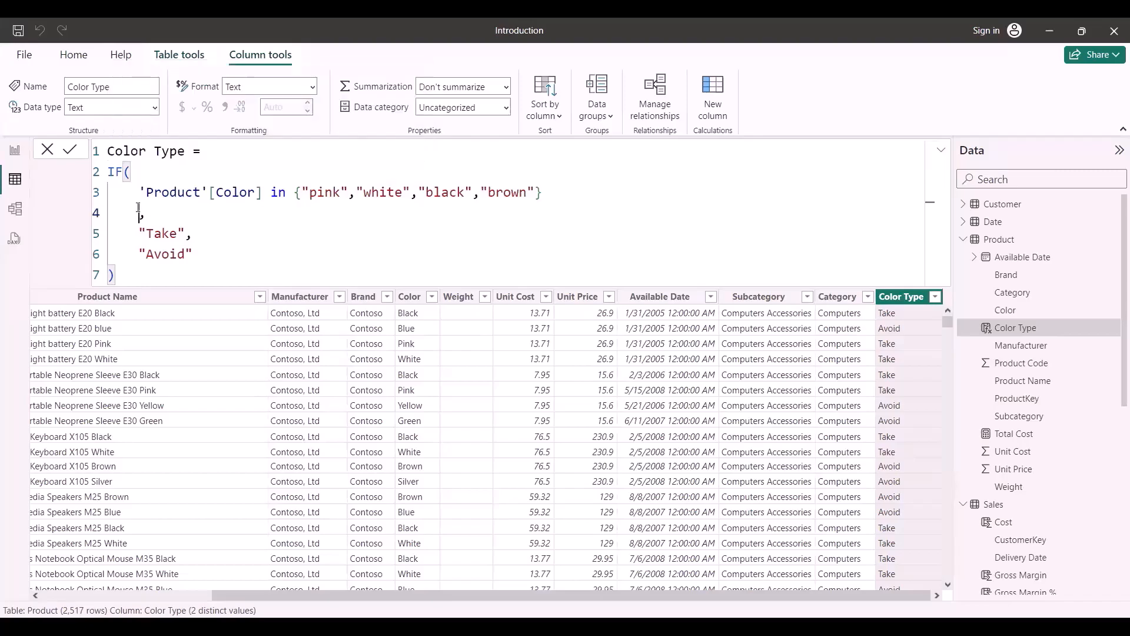
left_click(221, 257)
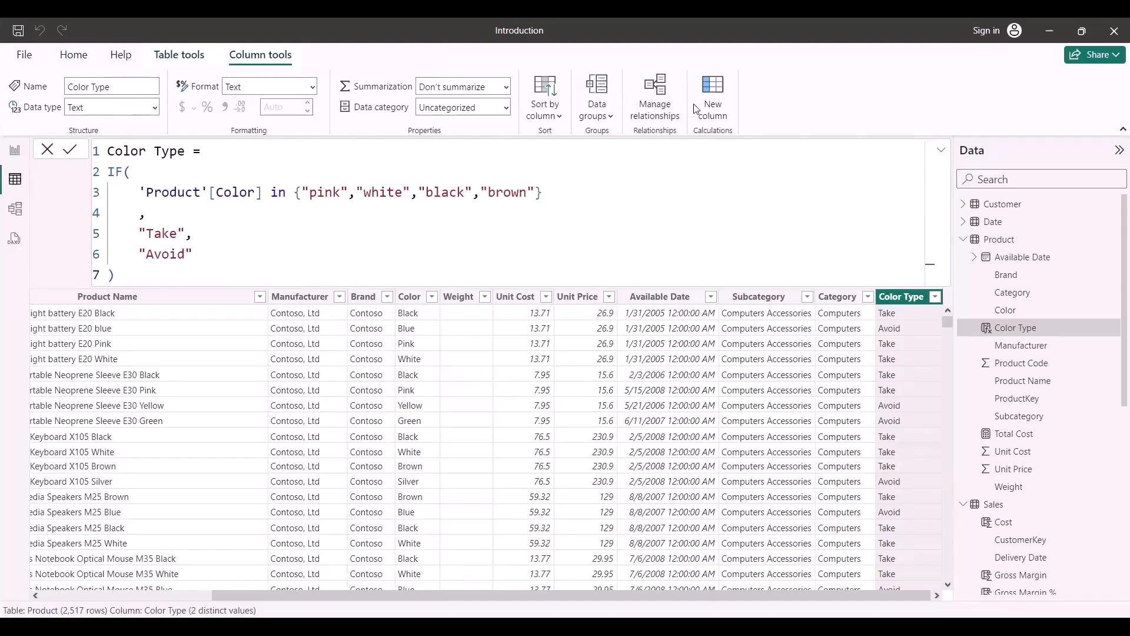
- Add a new calculated column to the Product table named Color Type Using Switch and begin its formula on a new line
left_click(713, 108)
type("Color Type Usi")
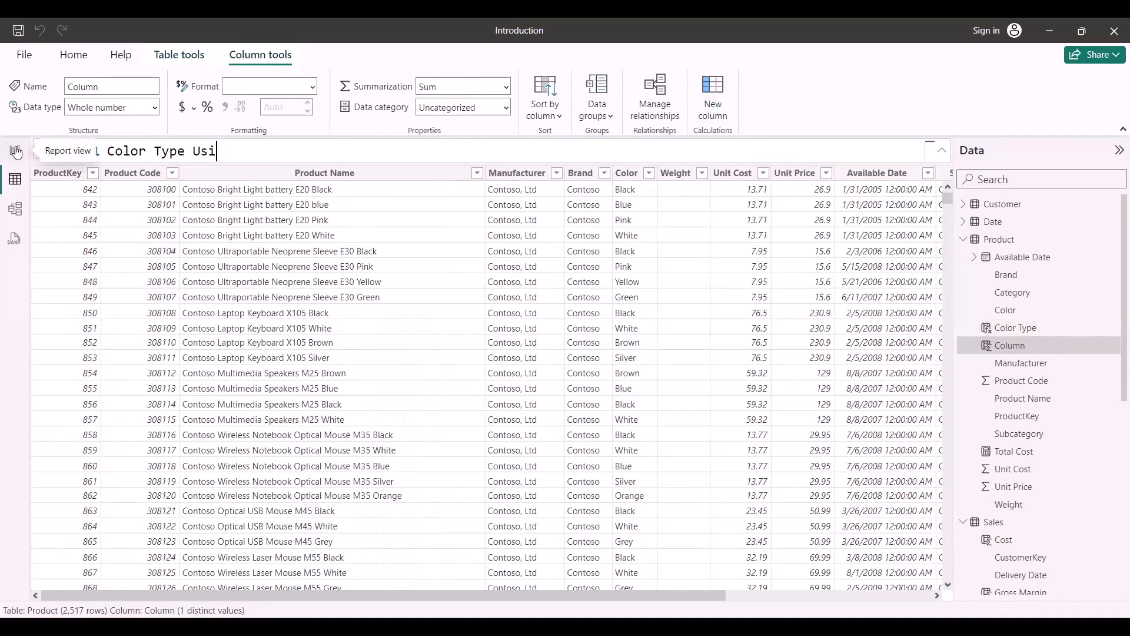
type("ng Switch")
key("BackSpace")
type("ch=")
key("shift+Return")
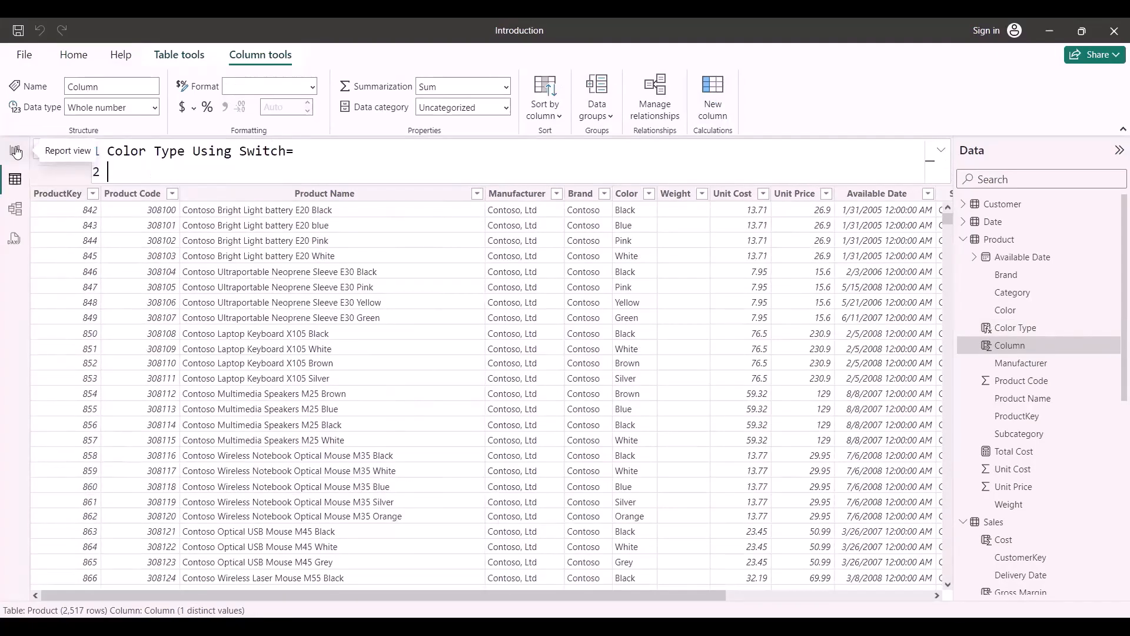
- Open a SWITCH function with 'Product'[Color] as its expression on an indented line, leaving a new line for the values
type("sw")
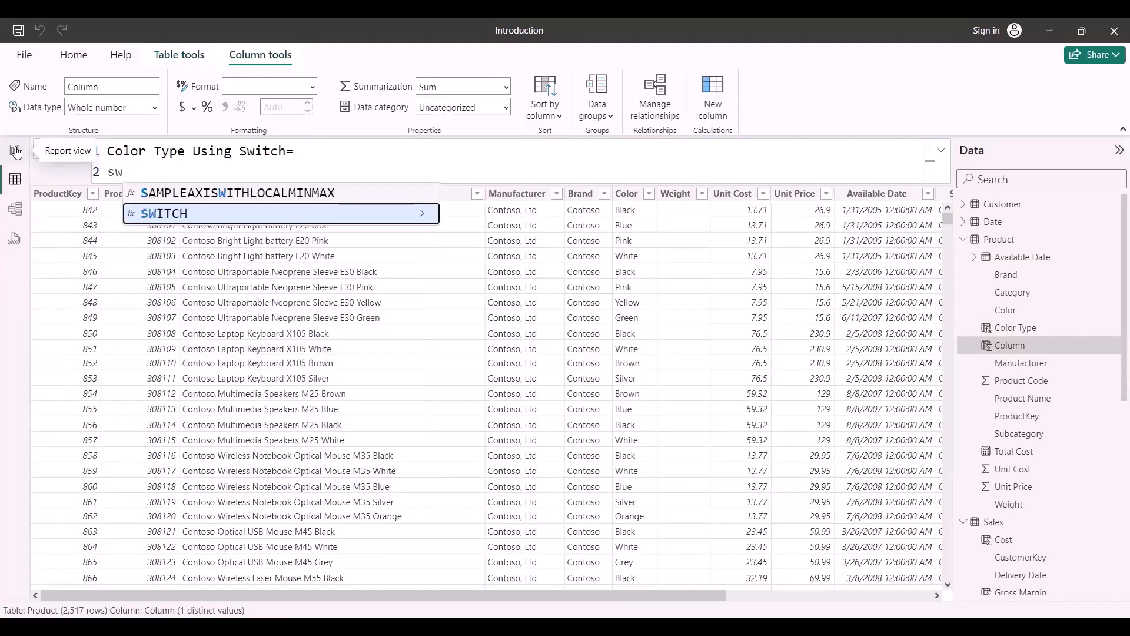
key("Tab")
key("shift+Return")
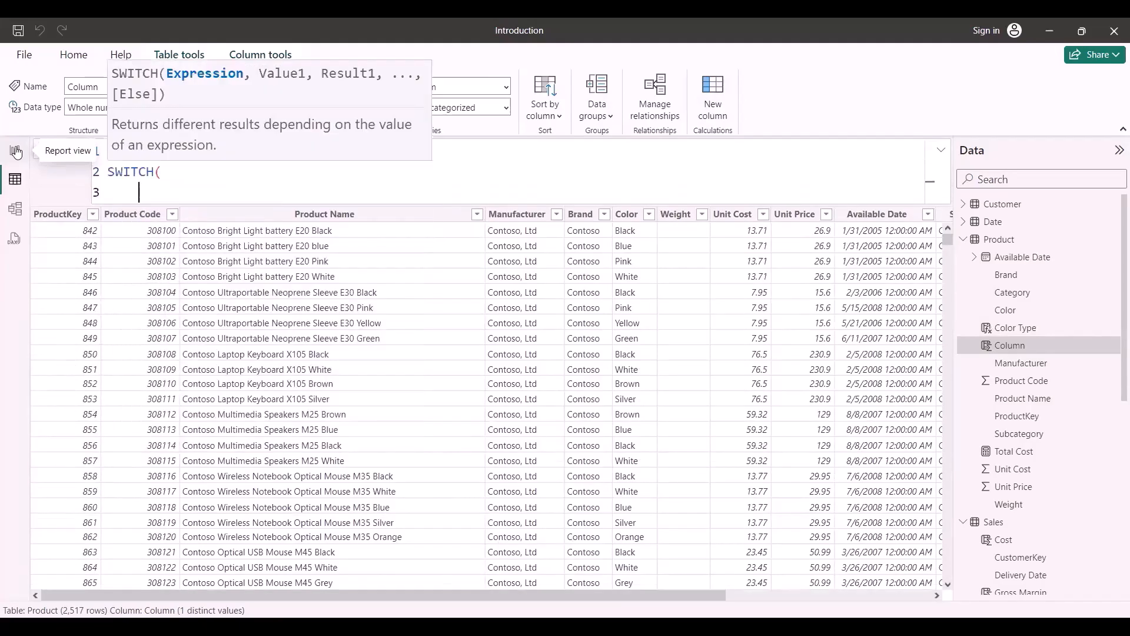
type("o")
key("BackSpace")
type("c")
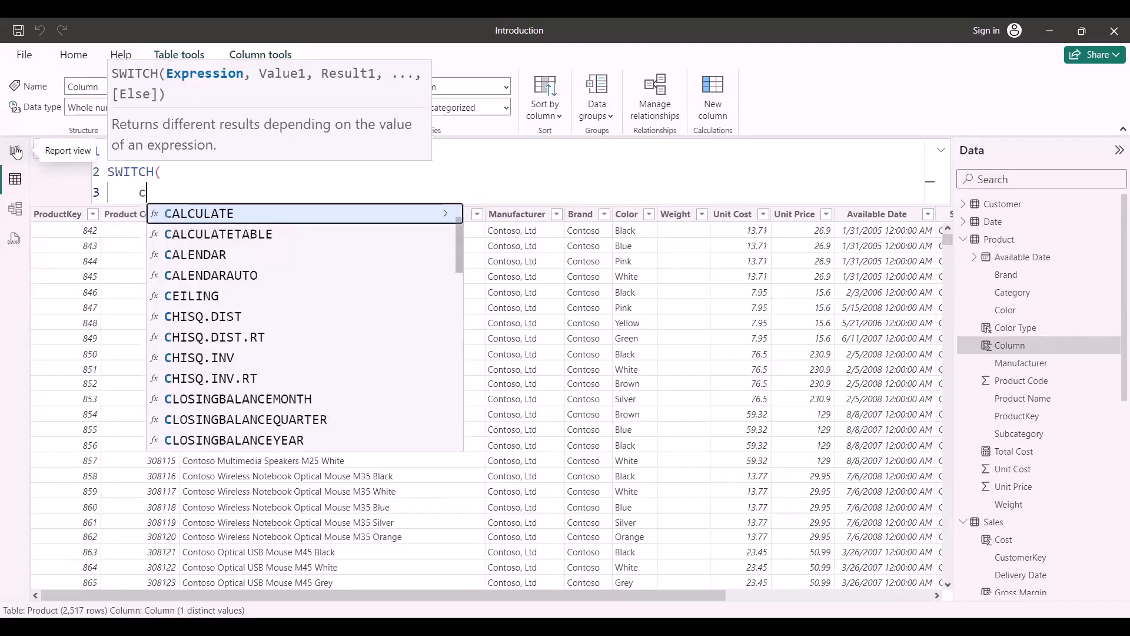
type("olo")
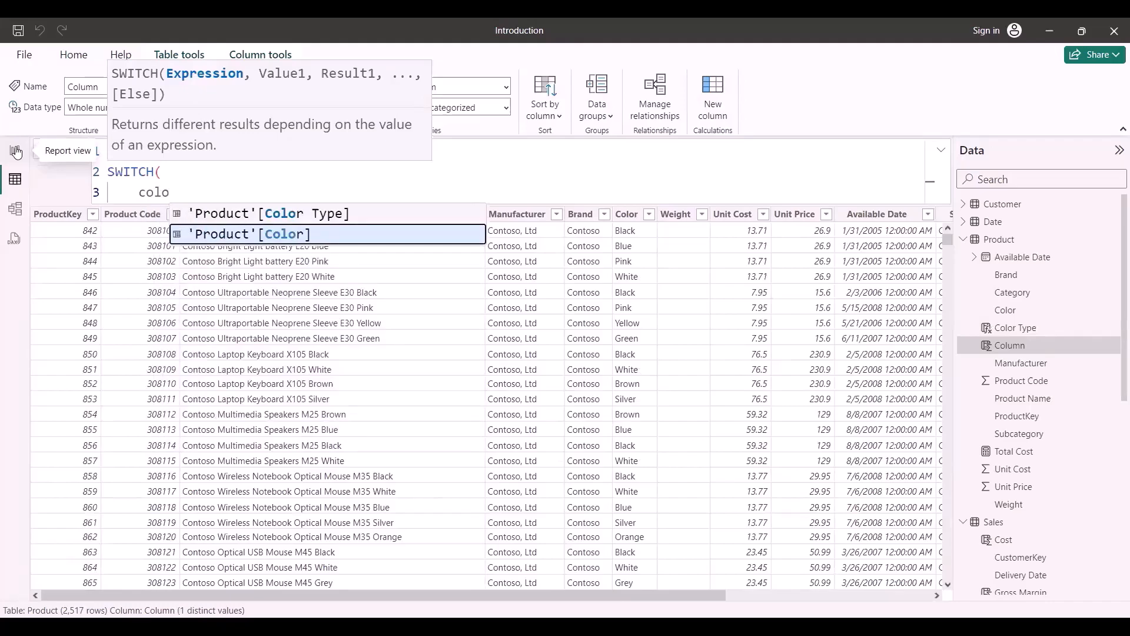
key("Tab")
type(",")
key("shift+Return")
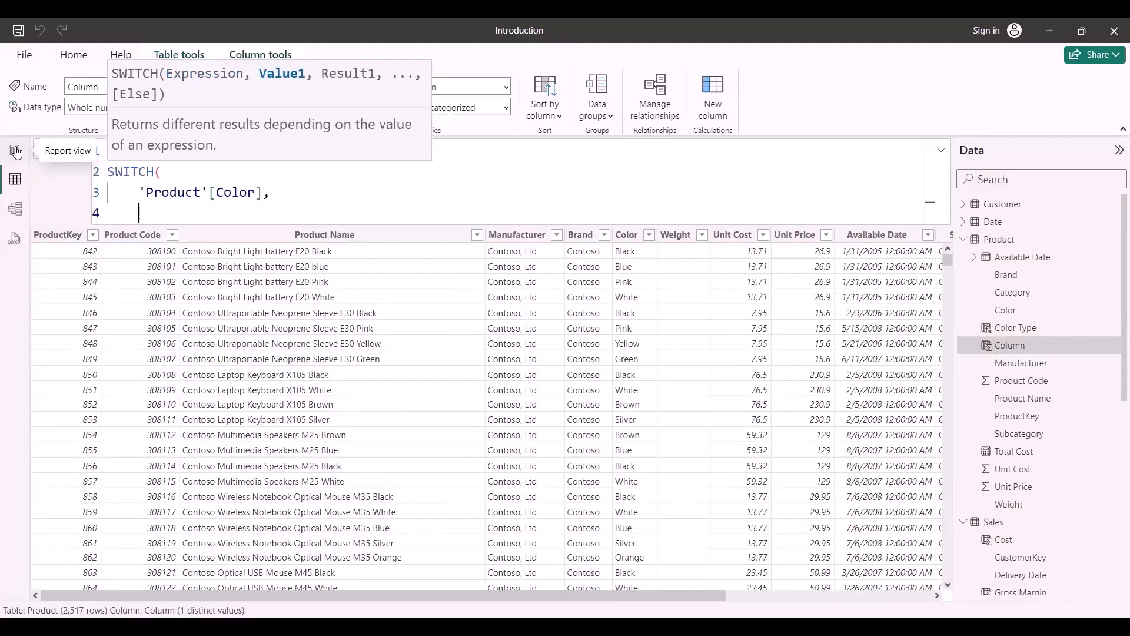
- Enter "black" followed by a comma as the first value to match in the SWITCH function
type("\"blac\",")
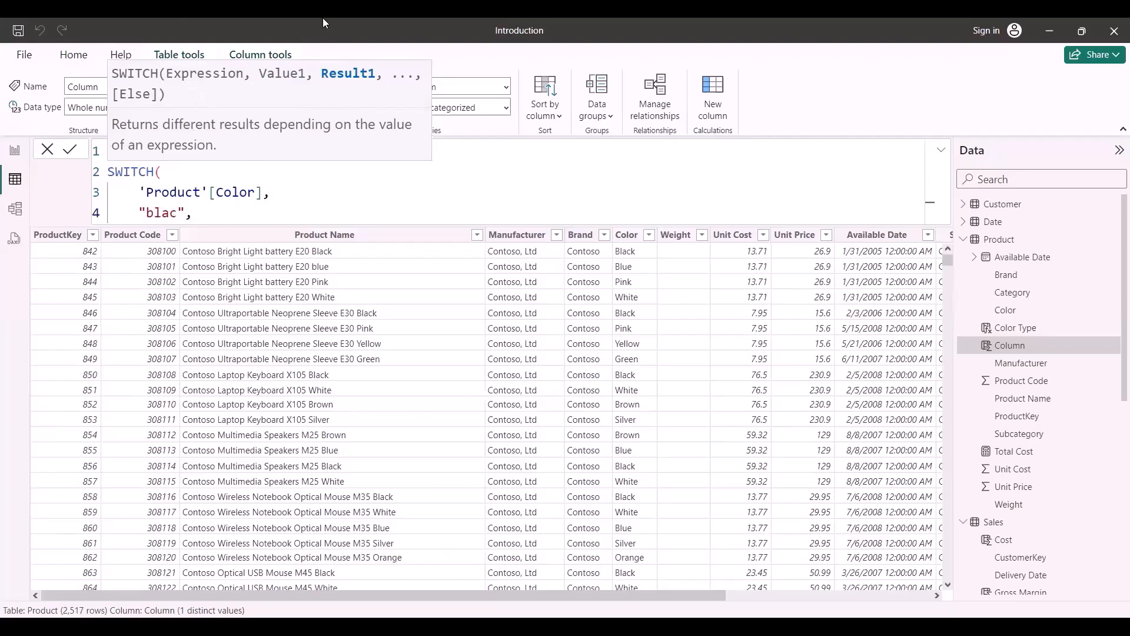
double_click(178, 212)
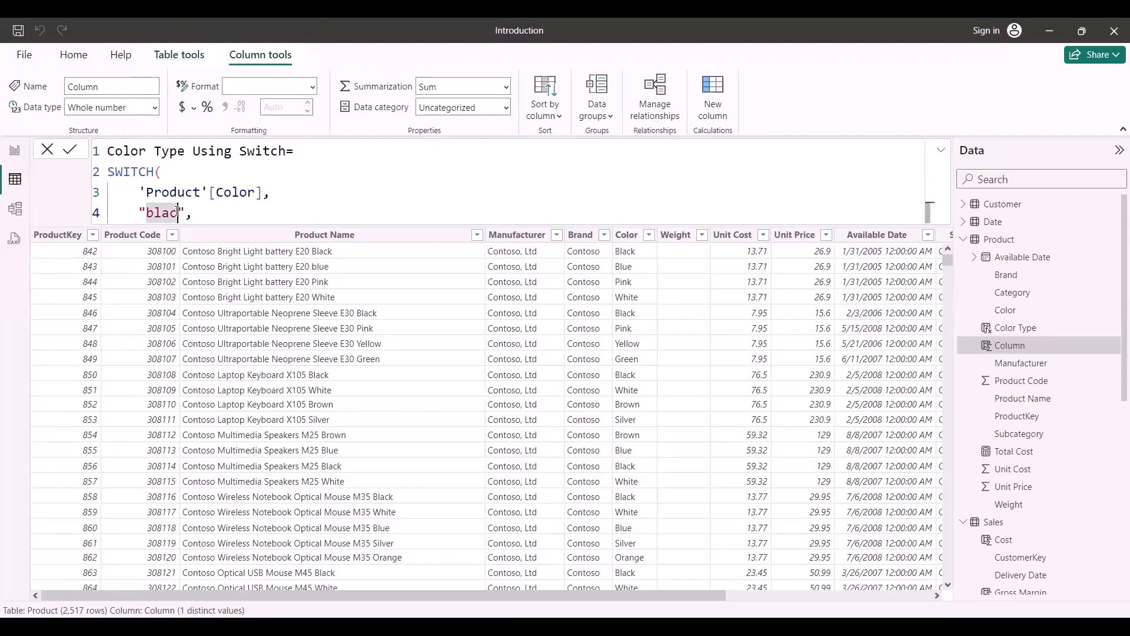
type("black")
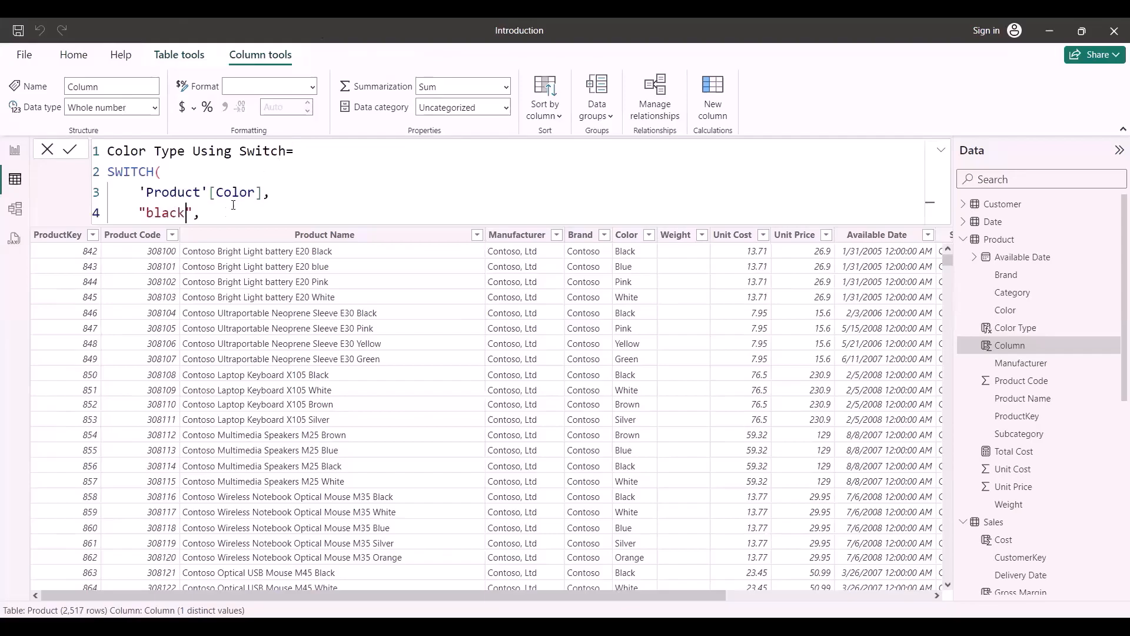
key("BackSpace")
type(",")
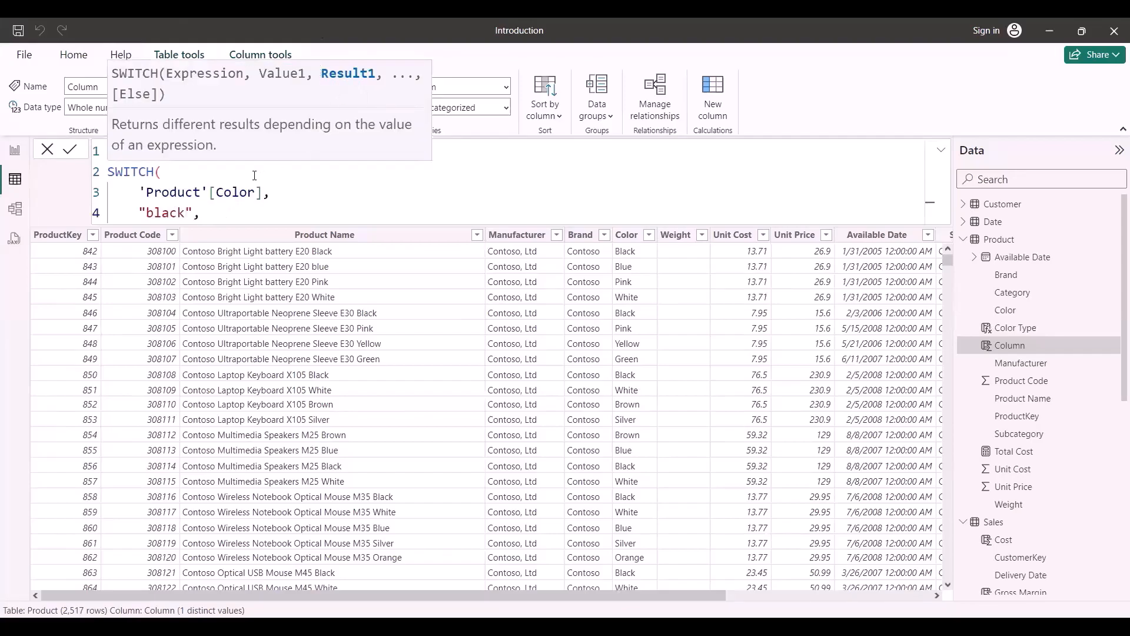
- Return "take" for "black" and add the pair "pink","Take" on its own line in the SWITCH function
type("\"take\",")
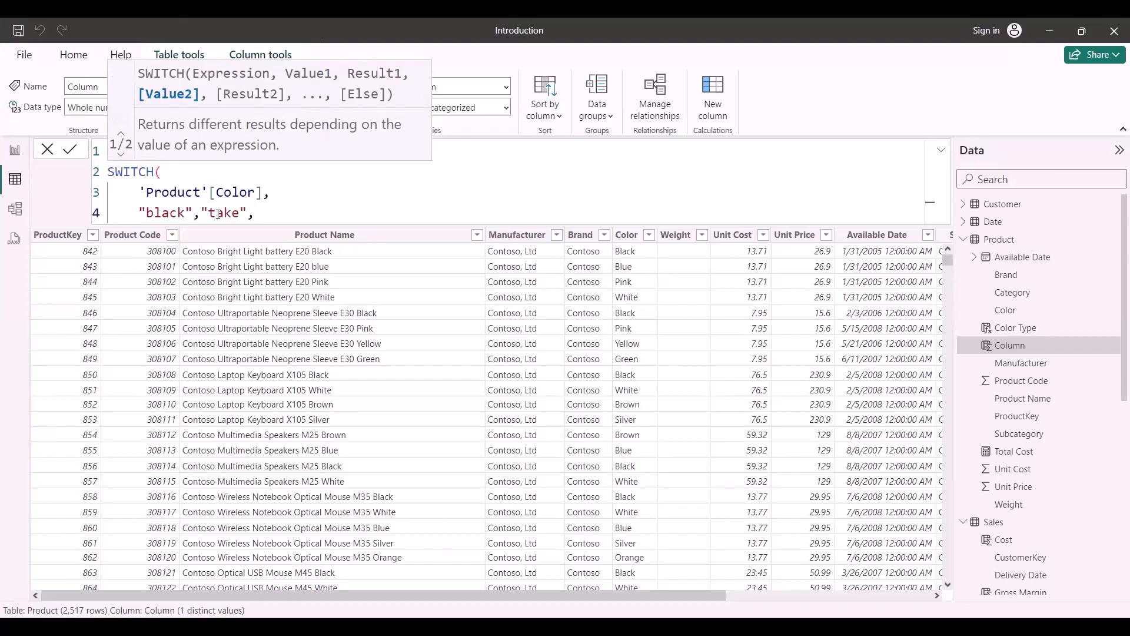
key("shift+Return")
type("\"")
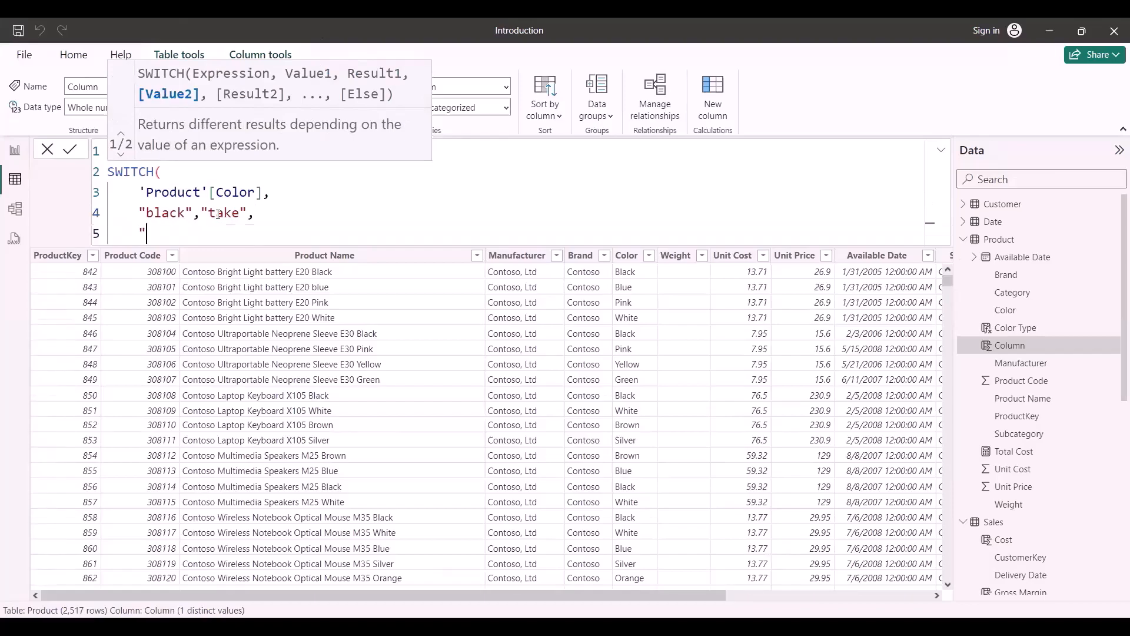
type("pink\",\"Ta")
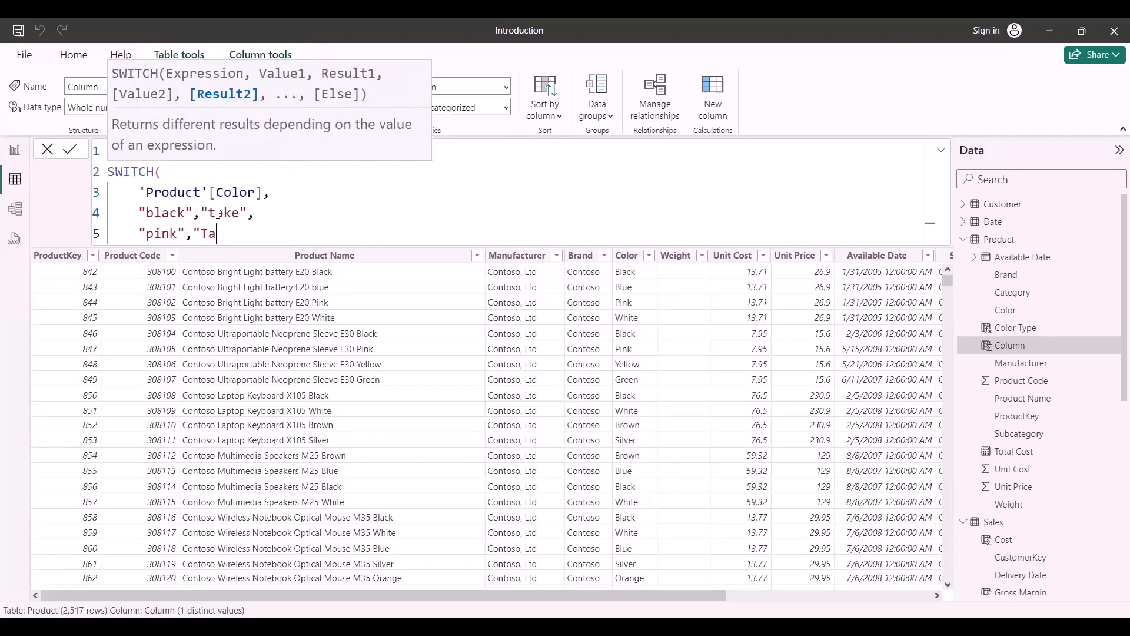
type("ke\",")
key("shift+Return")
- Add the pairs "white","Take" and "brown","avoid" to the SWITCH function, each on its own line
type("\"")
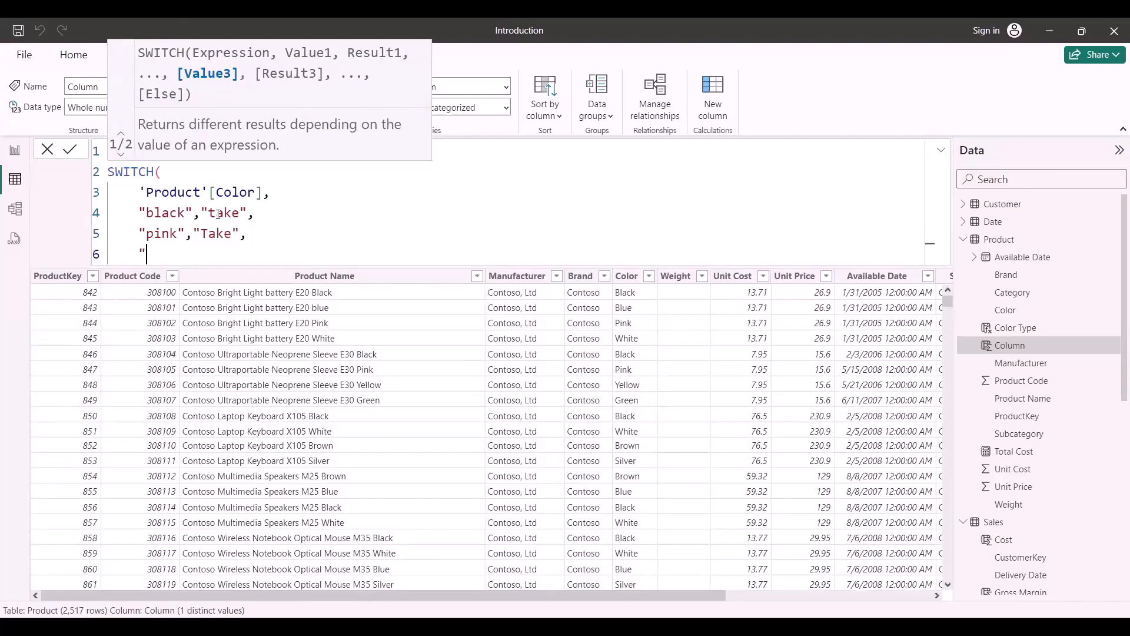
type("white\",")
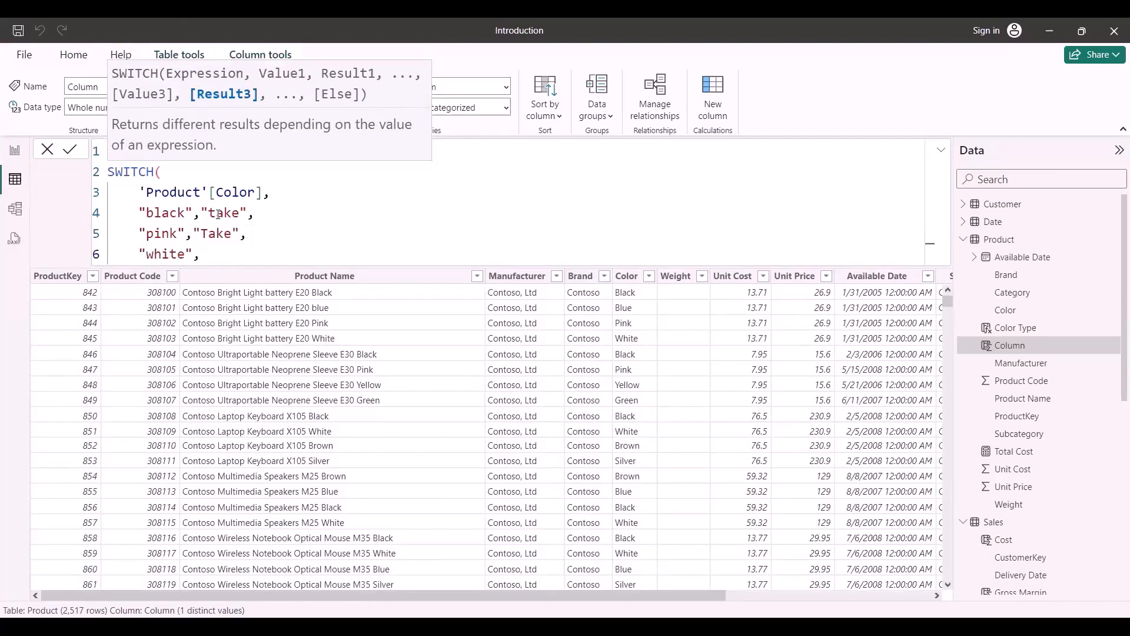
type("\"Take\",")
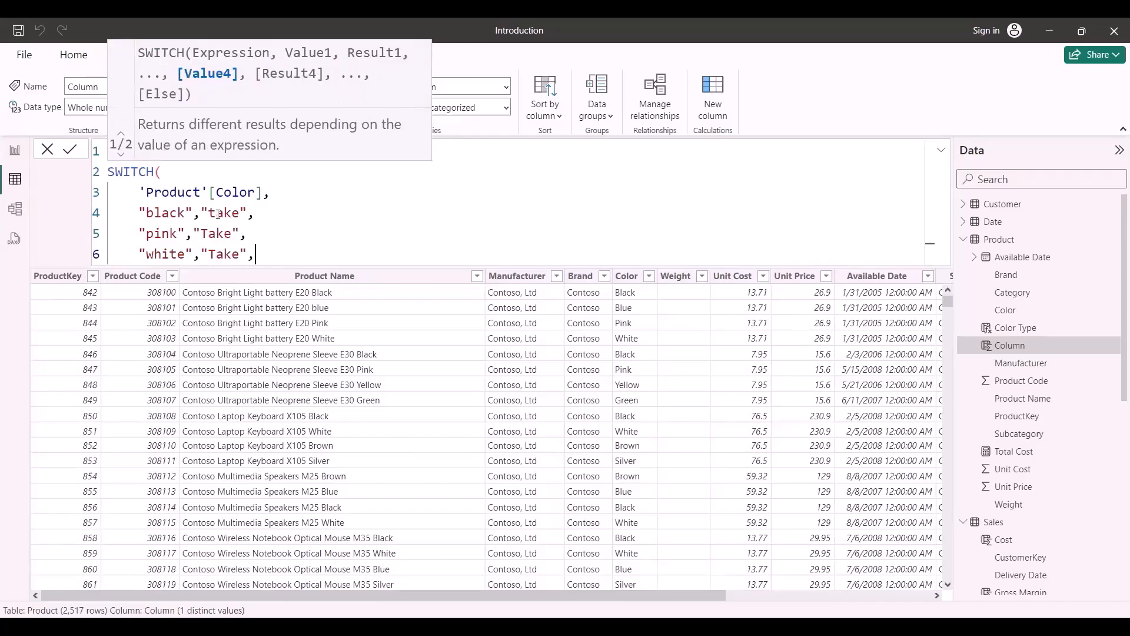
key("Return")
type("\"")
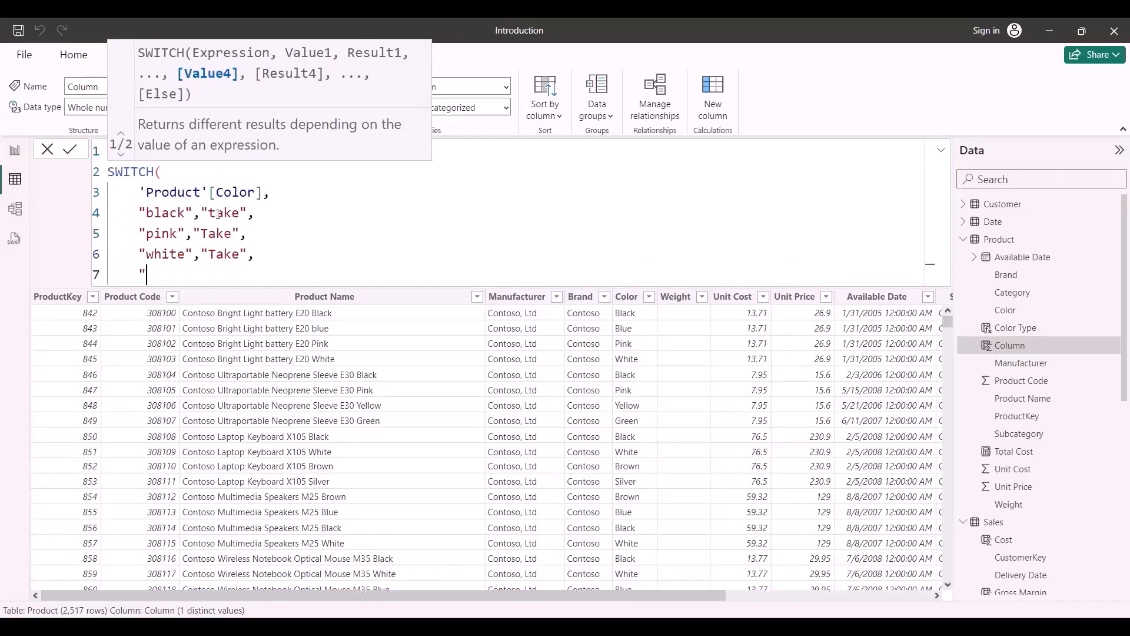
type("brown\",")
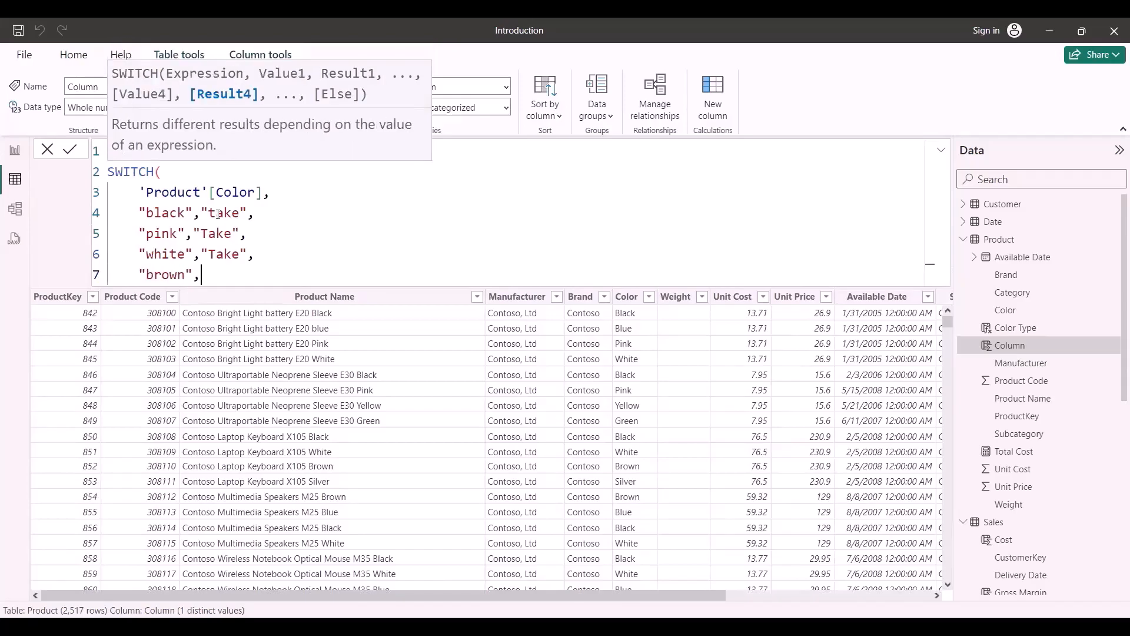
type("\"avoid\",")
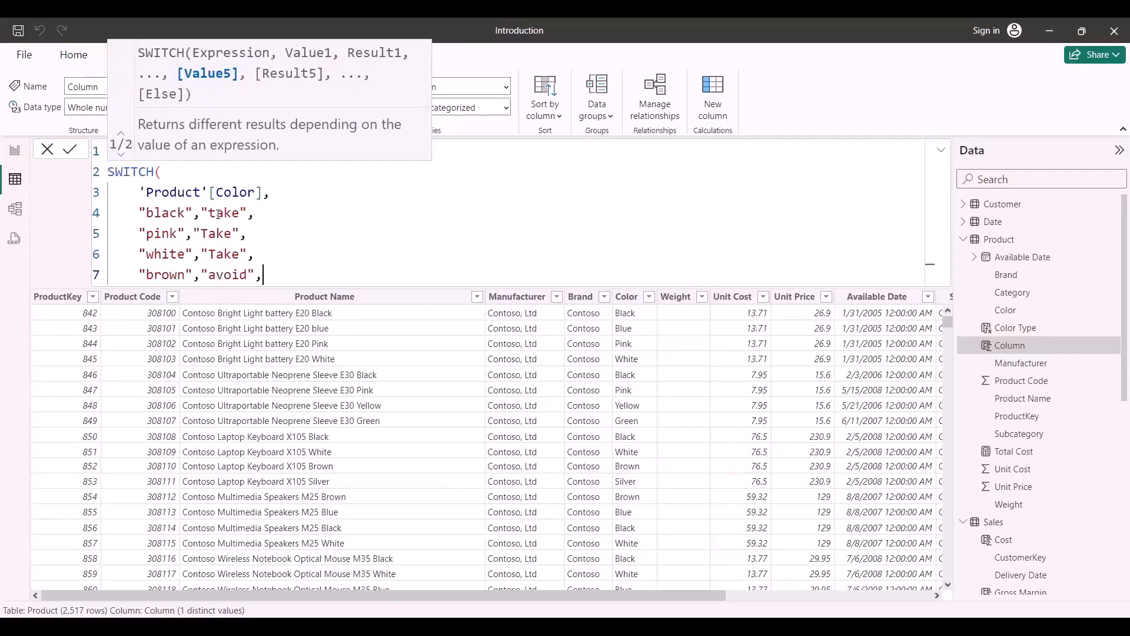
key("Return")
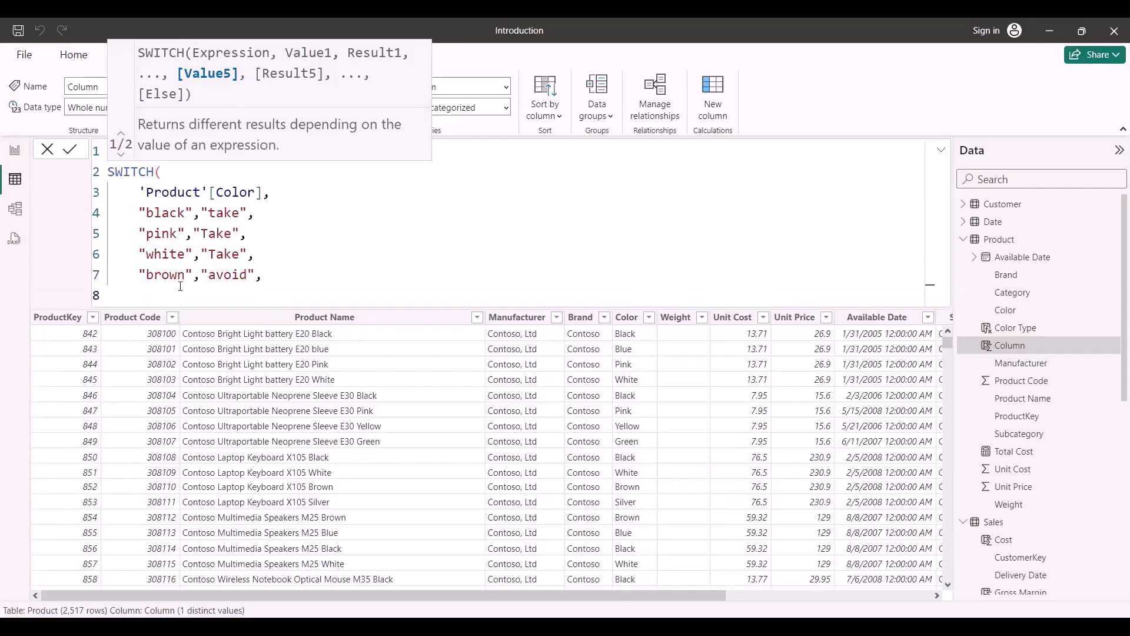
- Set "unknow" as the SWITCH function's else result, close the function on a new line and commit the formula
type("\"unknow\"")
key("Return")
type(")")
key("Return")
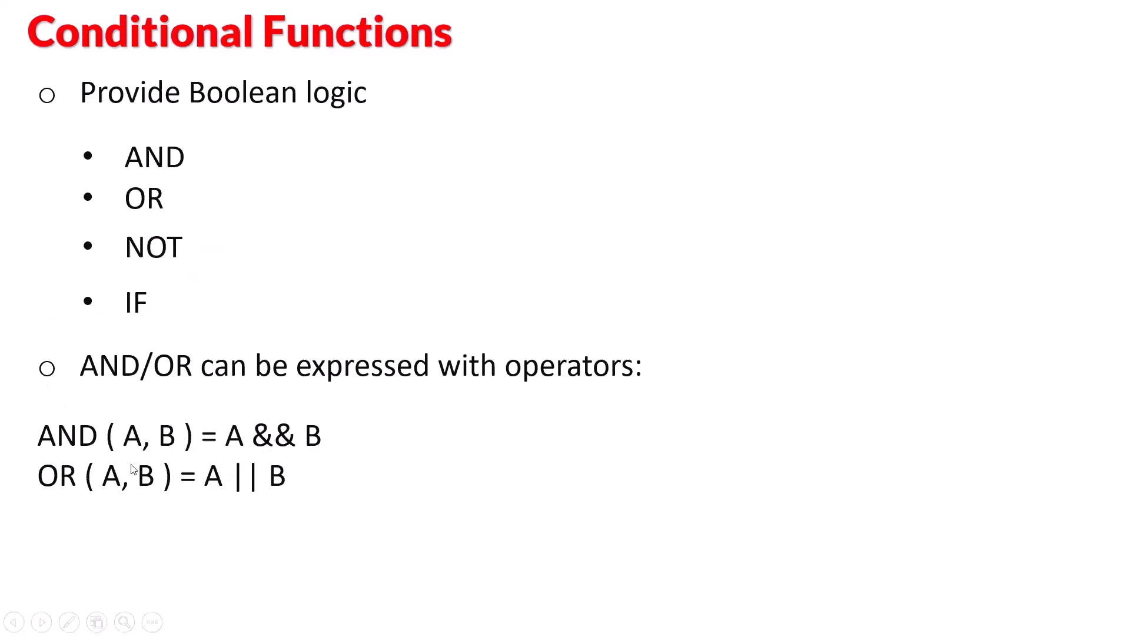
key("Right")
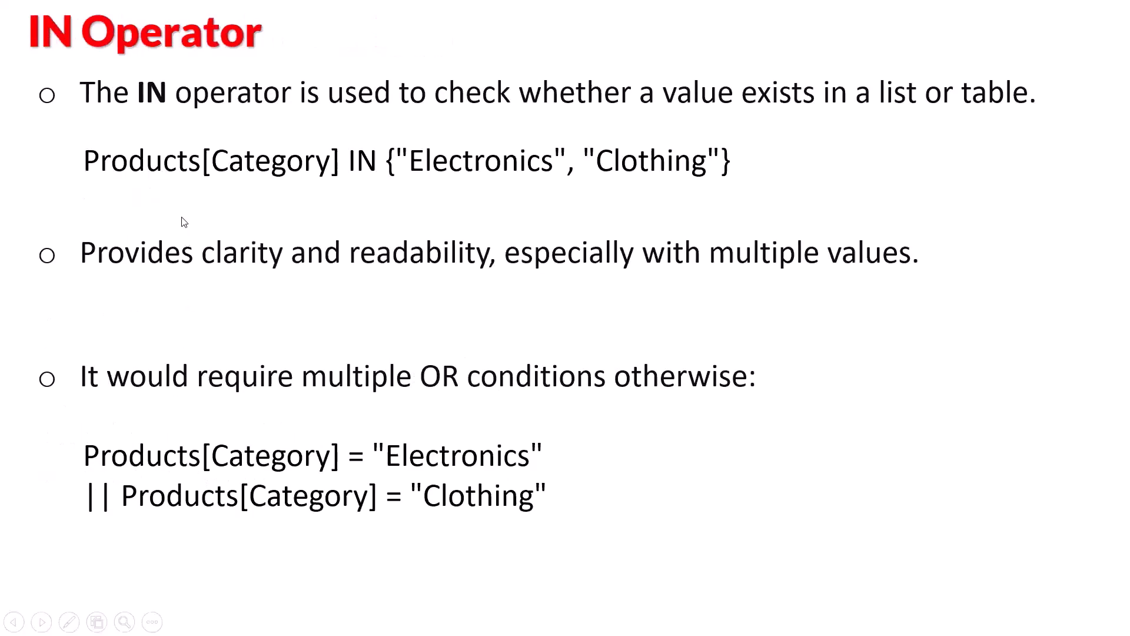